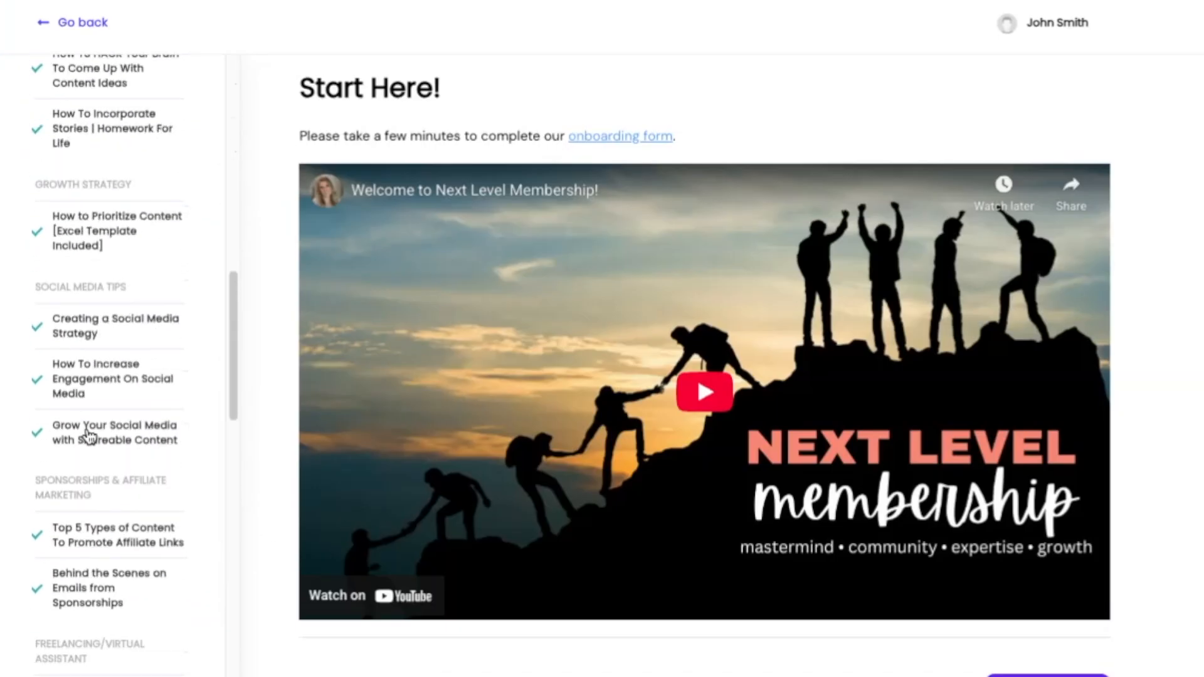
# Step: Open the Creating a Social Media Strategy lesson and the Resources [Links & PDFs] lesson in the membership course
pyautogui.click(108, 333)
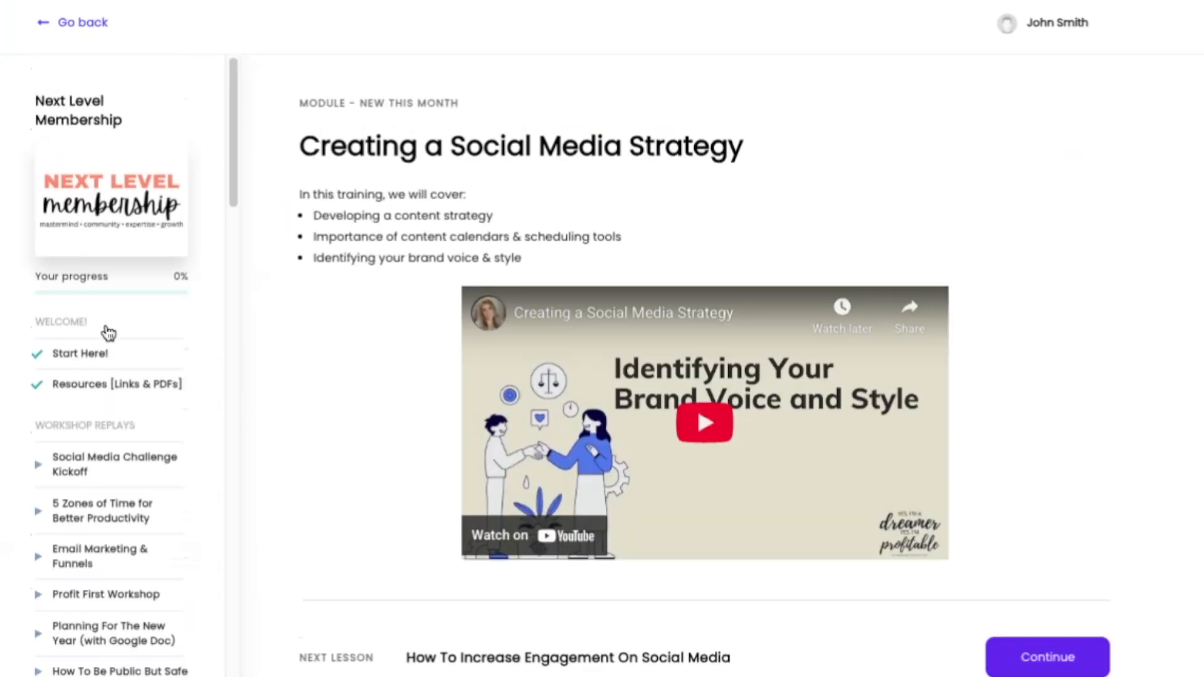
pyautogui.click(121, 383)
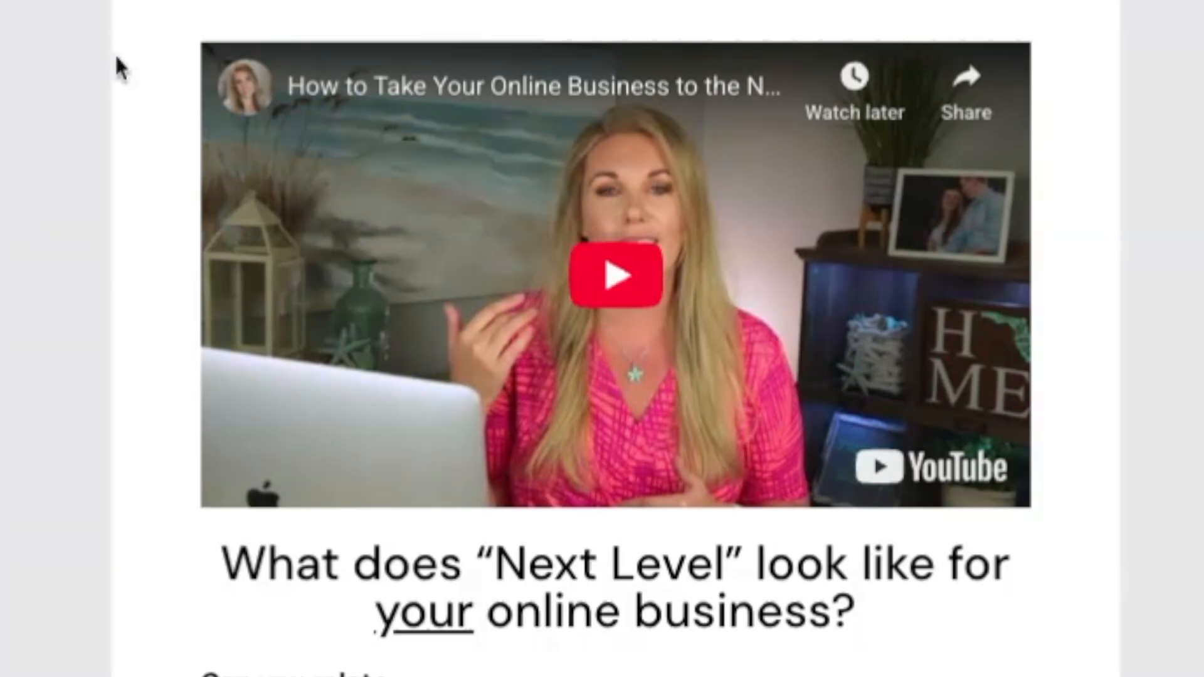
# Step: Examine the Next Level Membership sales page, from its introduction through the membership benefits to the pricing options
pyautogui.scroll(-15, 115, 54)
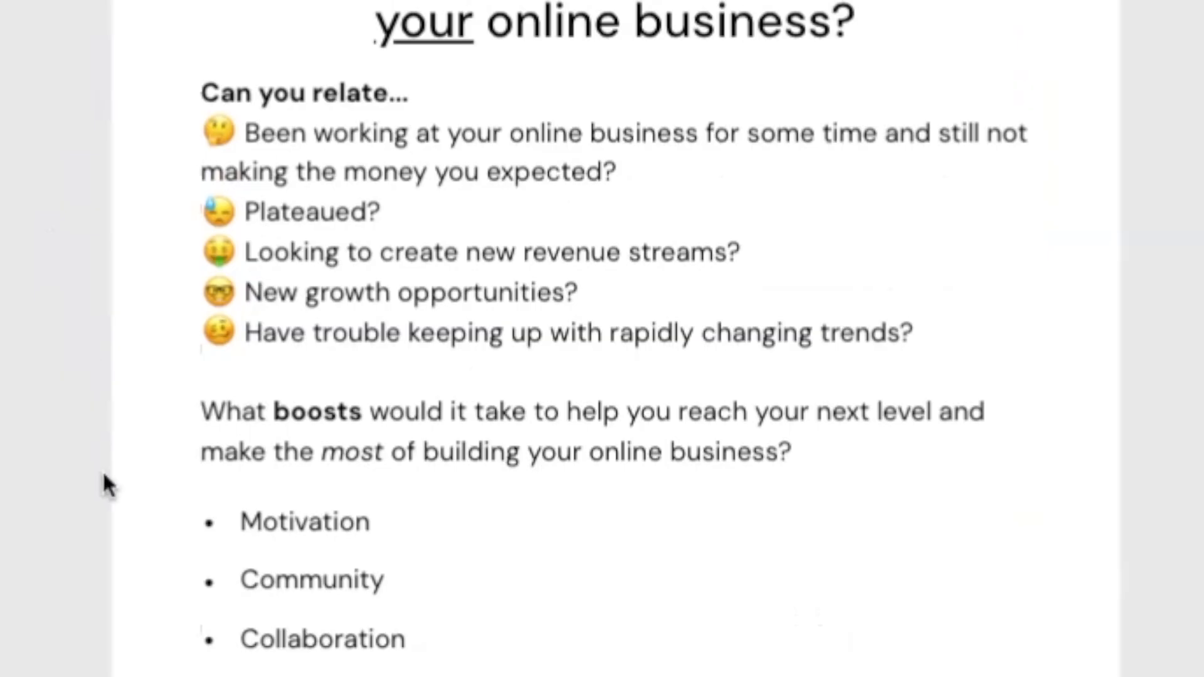
pyautogui.scroll(-20, 104, 475)
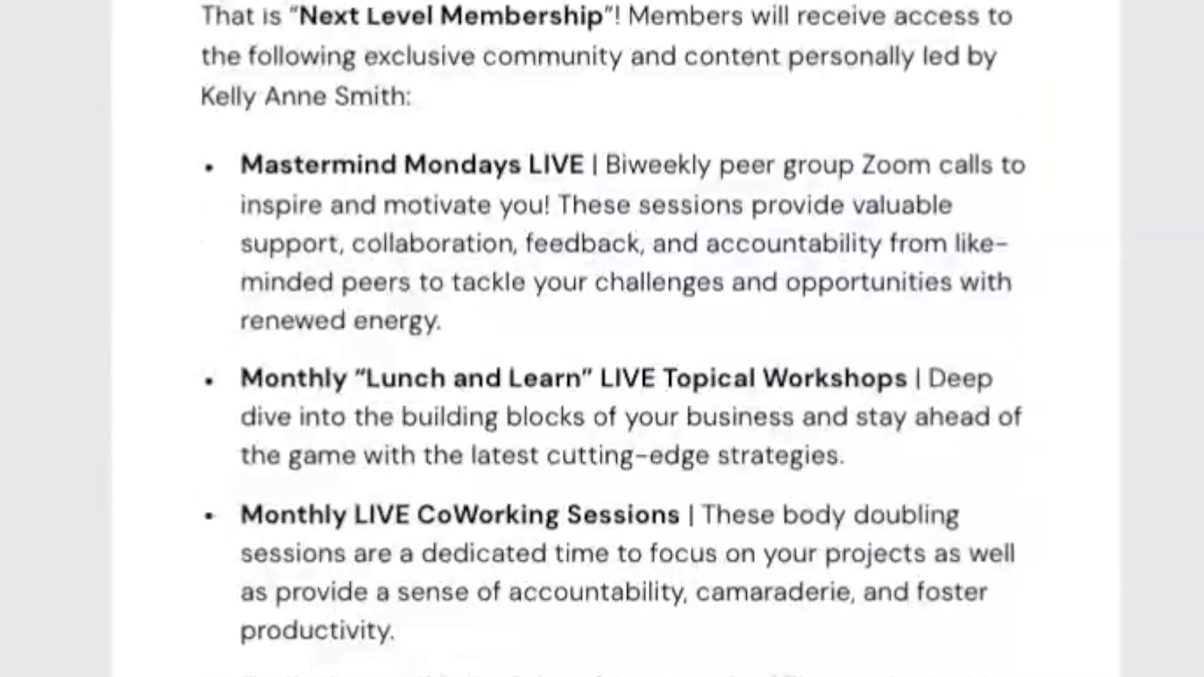
pyautogui.scroll(-4, 615, 339)
pyautogui.scroll(-5, 615, 339)
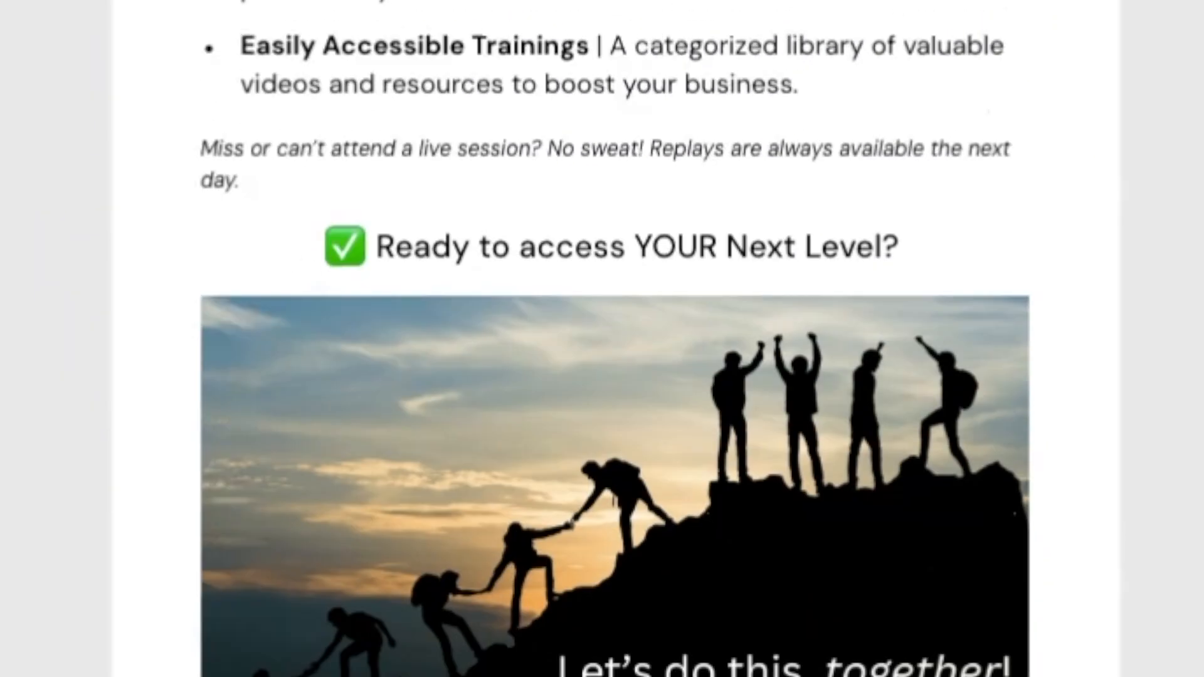
pyautogui.scroll(-6, 363, 521)
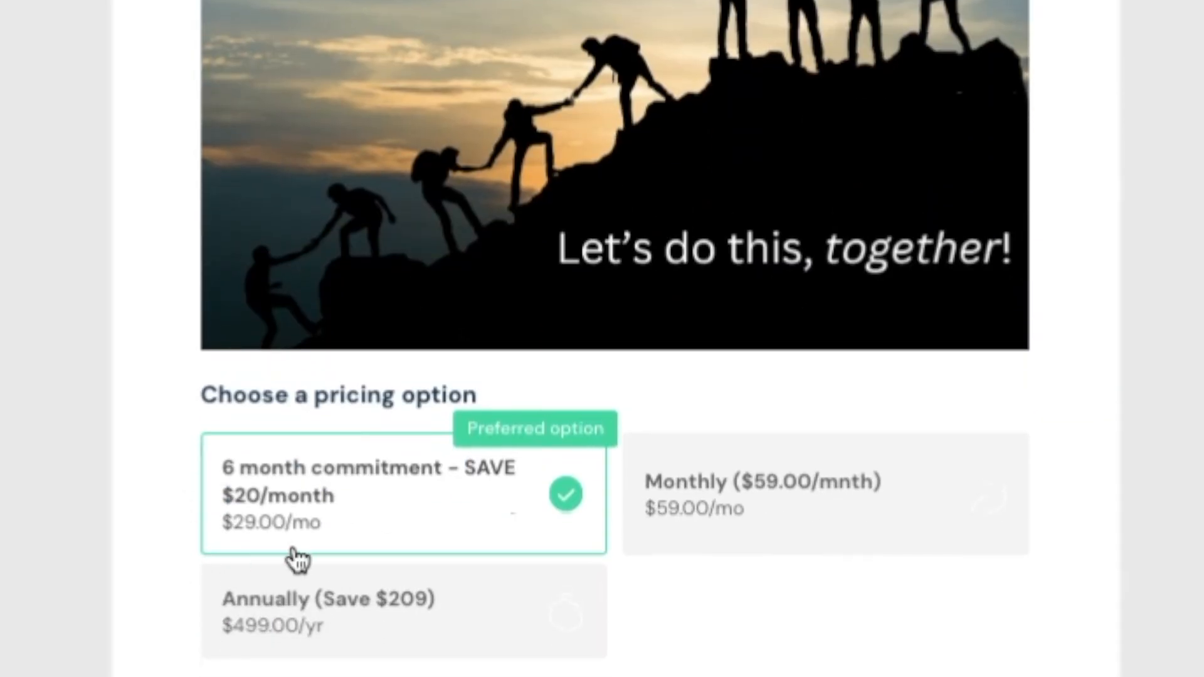
pyautogui.scroll(-6, 615, 339)
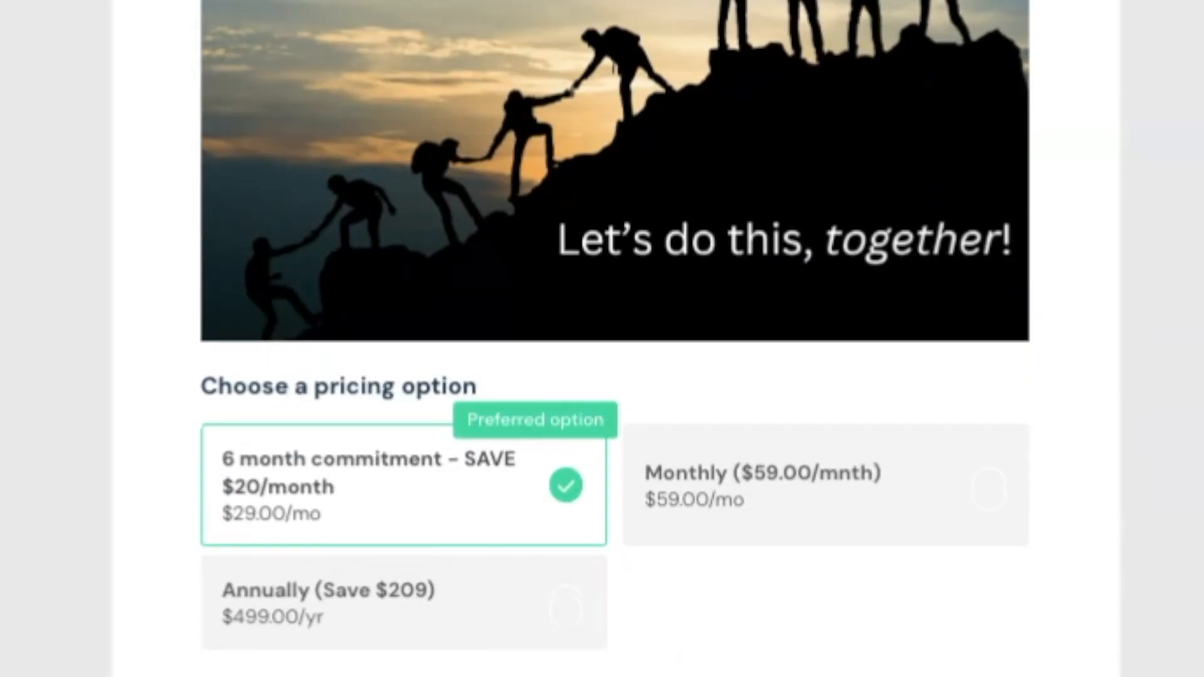
pyautogui.scroll(15, 44, 547)
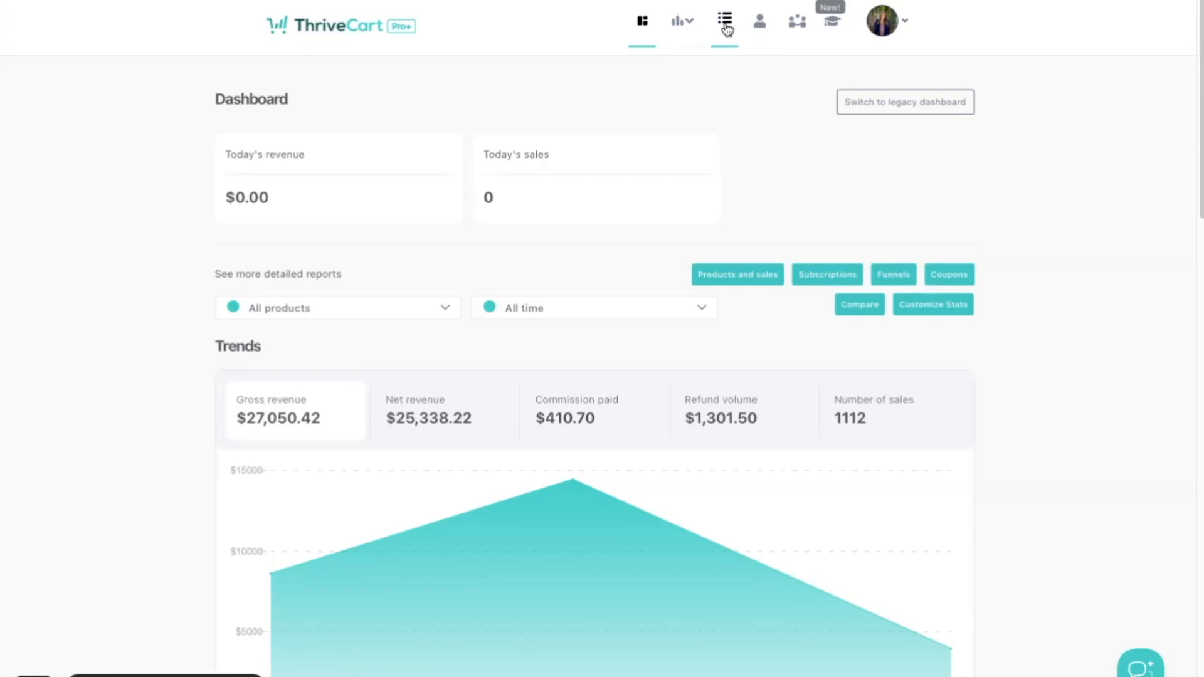
# Step: Go to the product list and create a new digital product
pyautogui.scroll(-1, 726, 97)
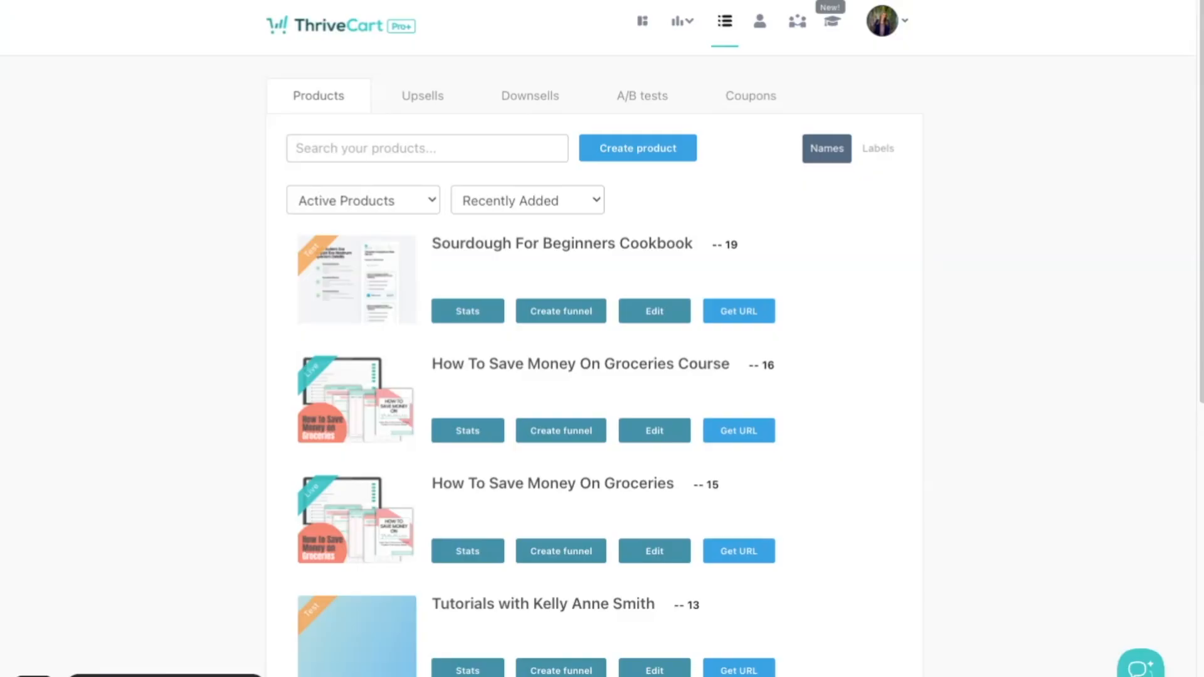
pyautogui.click(605, 149)
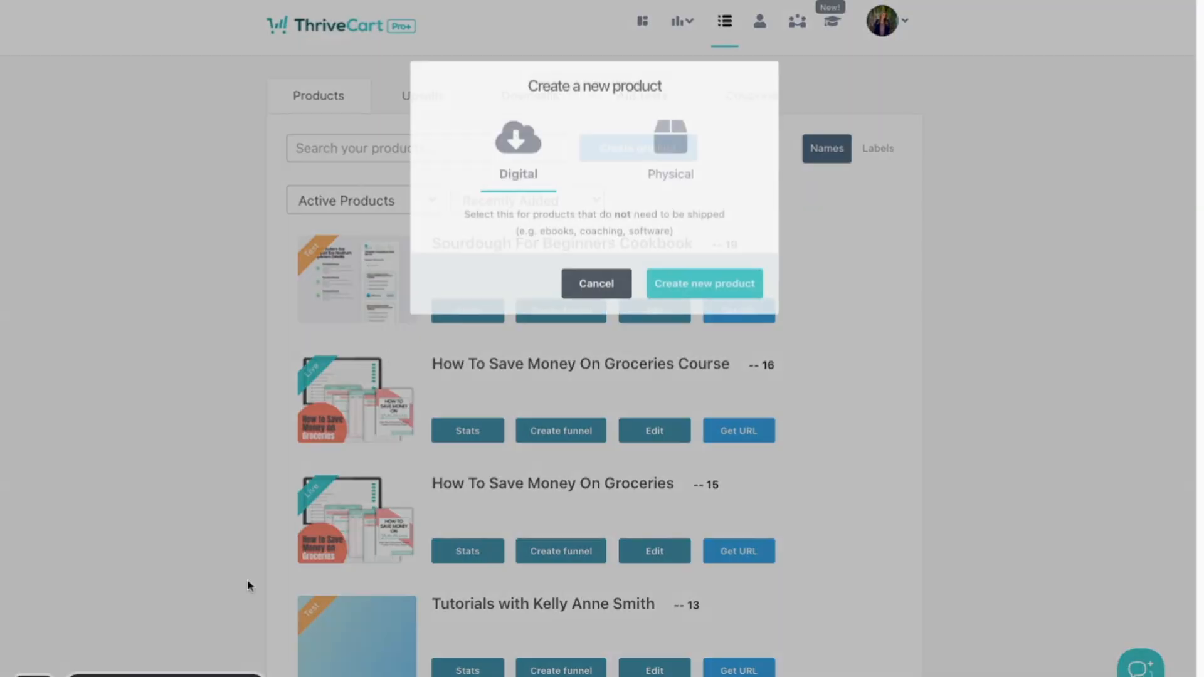
pyautogui.click(710, 288)
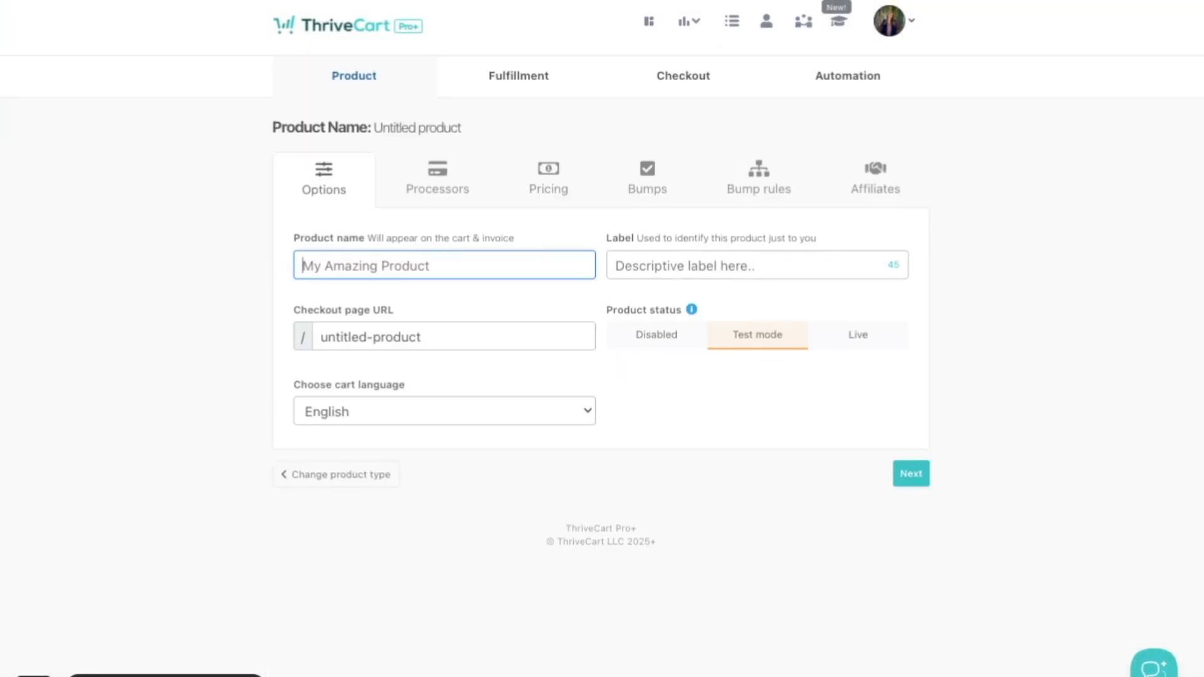
# Step: Enter "Membership for YouTube" as the product name and copy the same text into the label
pyautogui.write('Membership for YouTube')
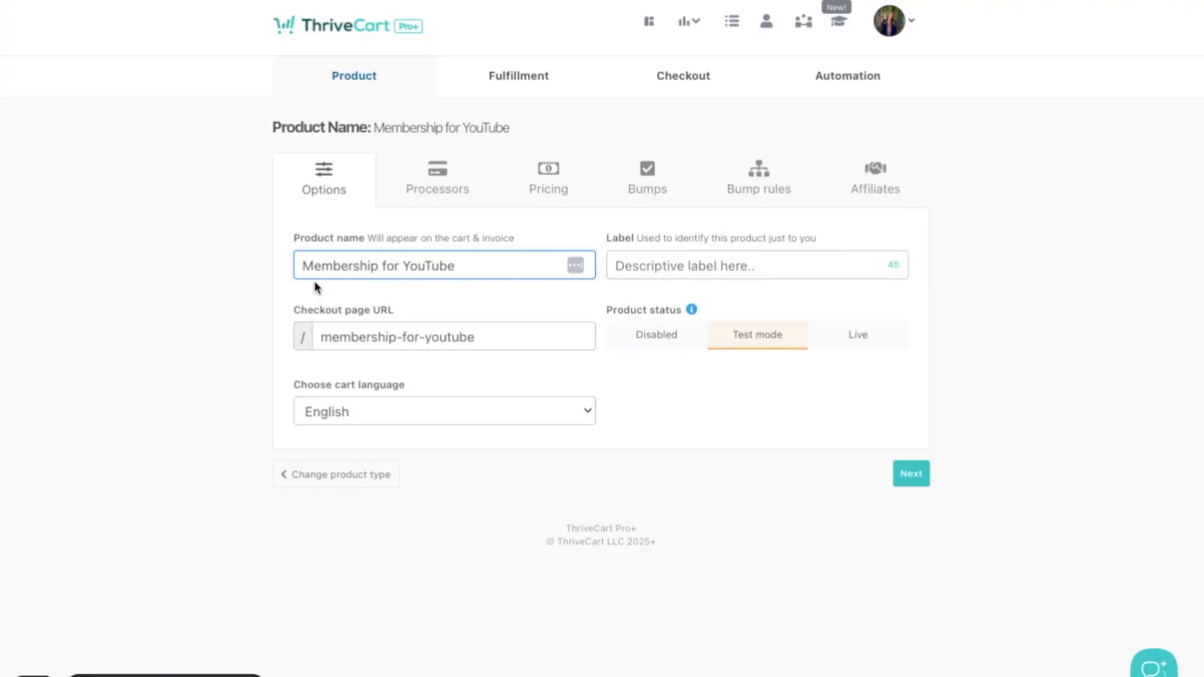
pyautogui.click(737, 271)
pyautogui.tripleClick(365, 273)
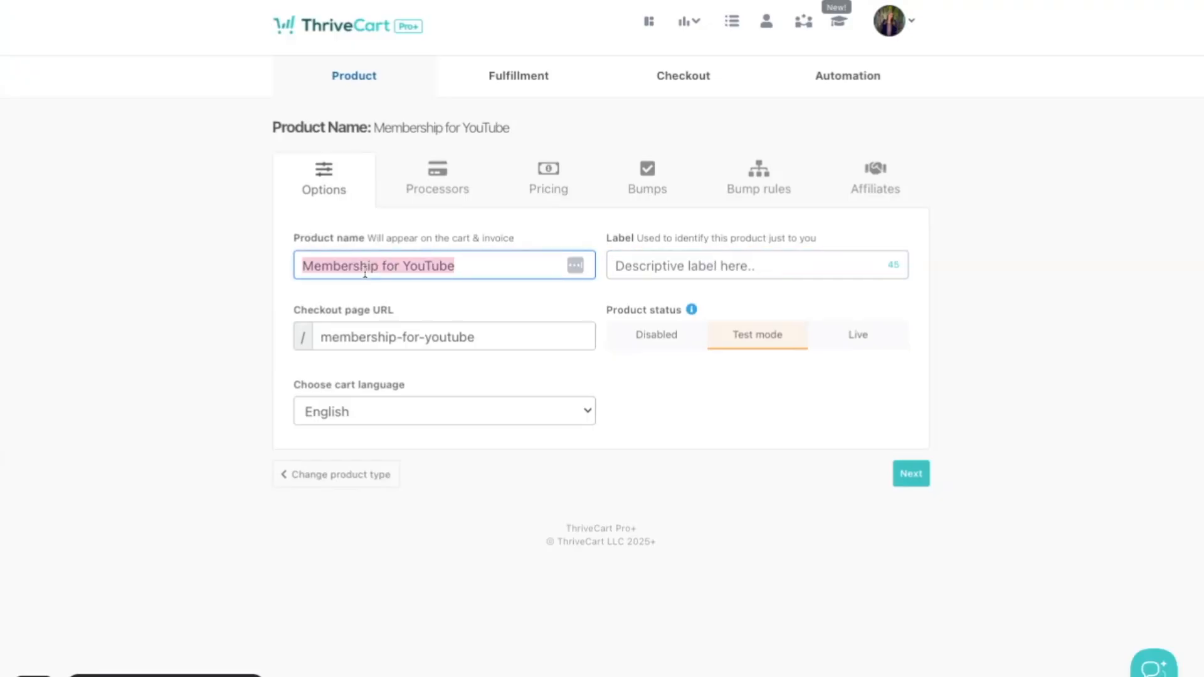
pyautogui.hotkey('ctrl', 'c')
pyautogui.click(658, 268)
pyautogui.hotkey('ctrl', 'v')
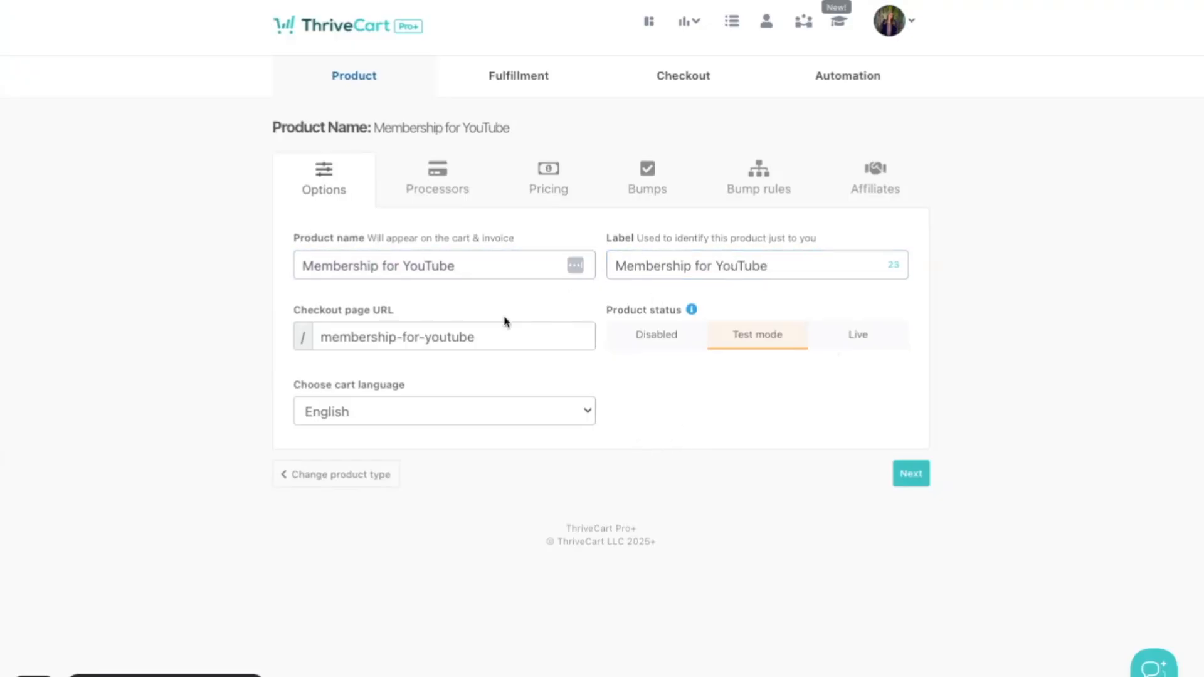
# Step: Set the product status to Live and continue to the payment processors
pyautogui.click(673, 347)
pyautogui.click(756, 334)
pyautogui.click(863, 341)
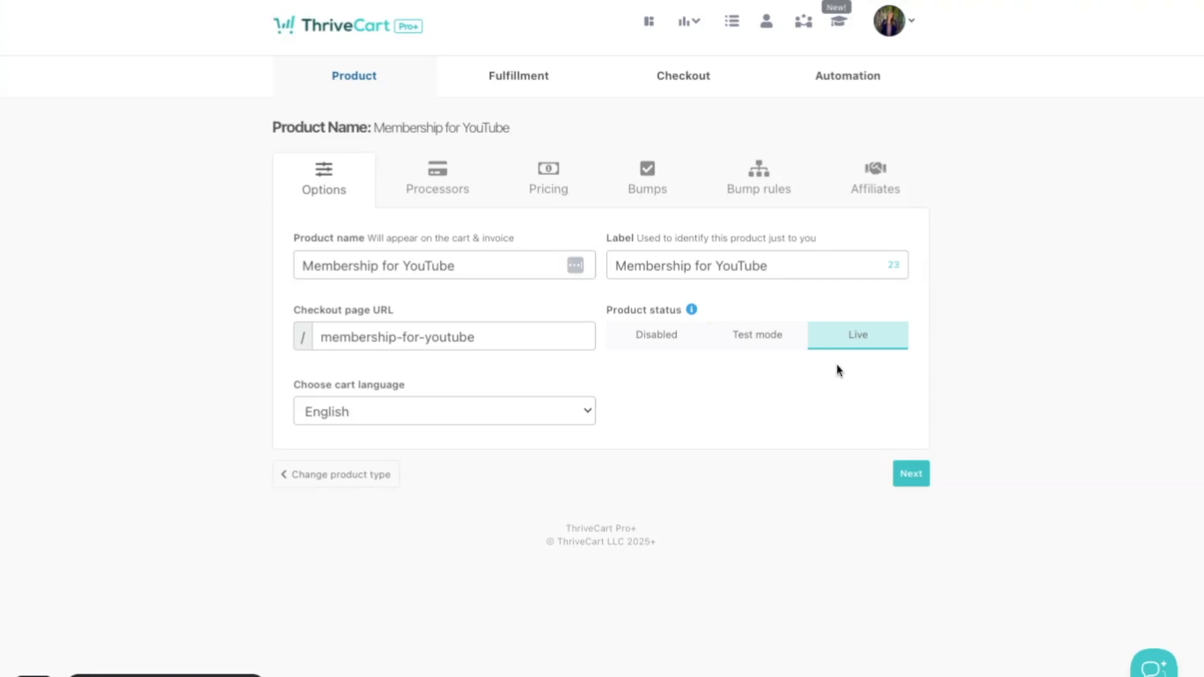
pyautogui.click(912, 478)
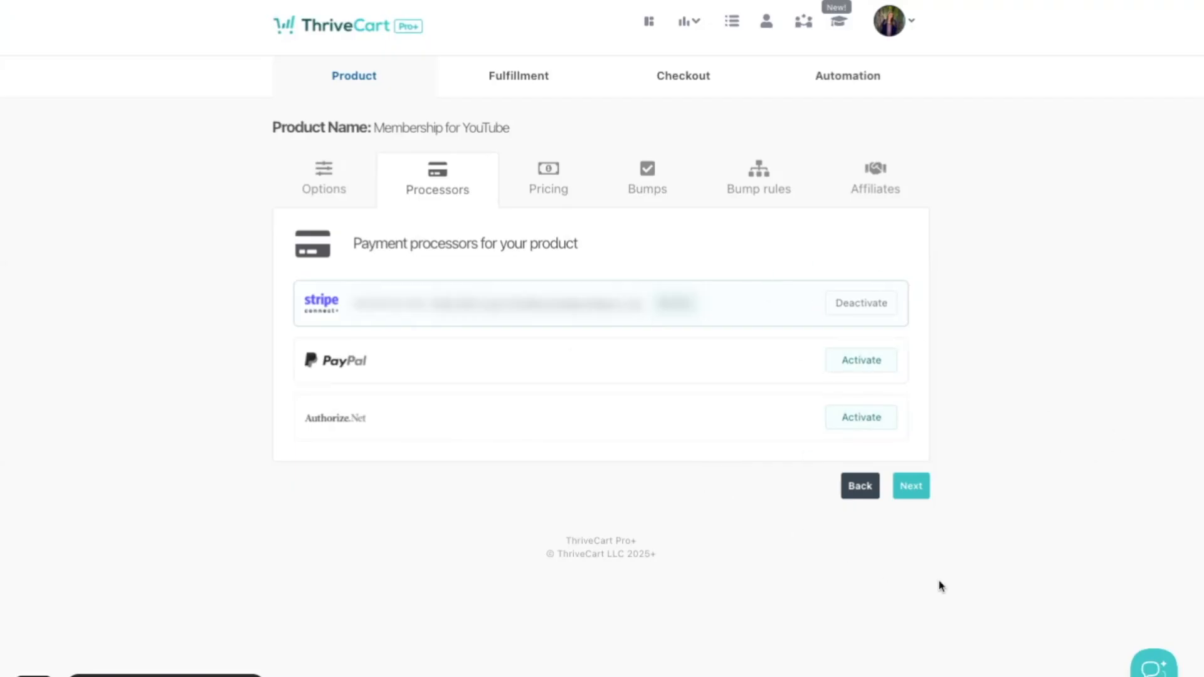
# Step: Continue to pricing and set up a pricing option as an ongoing subscription, billed annually at $1000
pyautogui.click(918, 494)
pyautogui.scroll(-2, 491, 416)
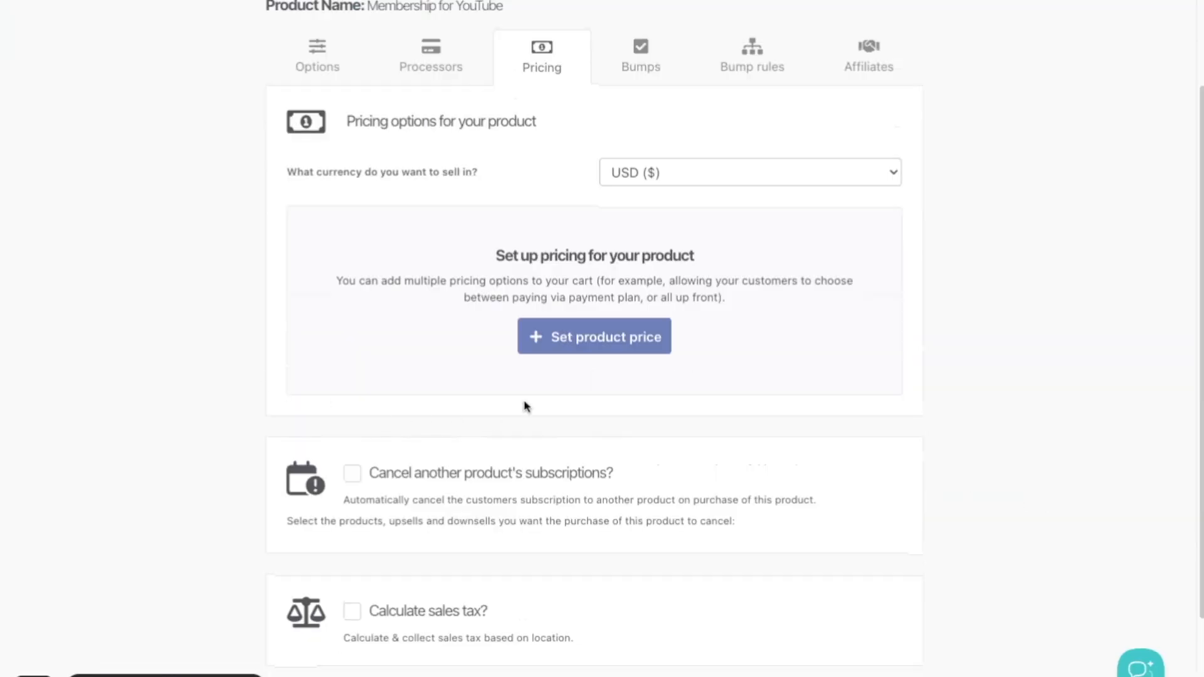
pyautogui.click(584, 350)
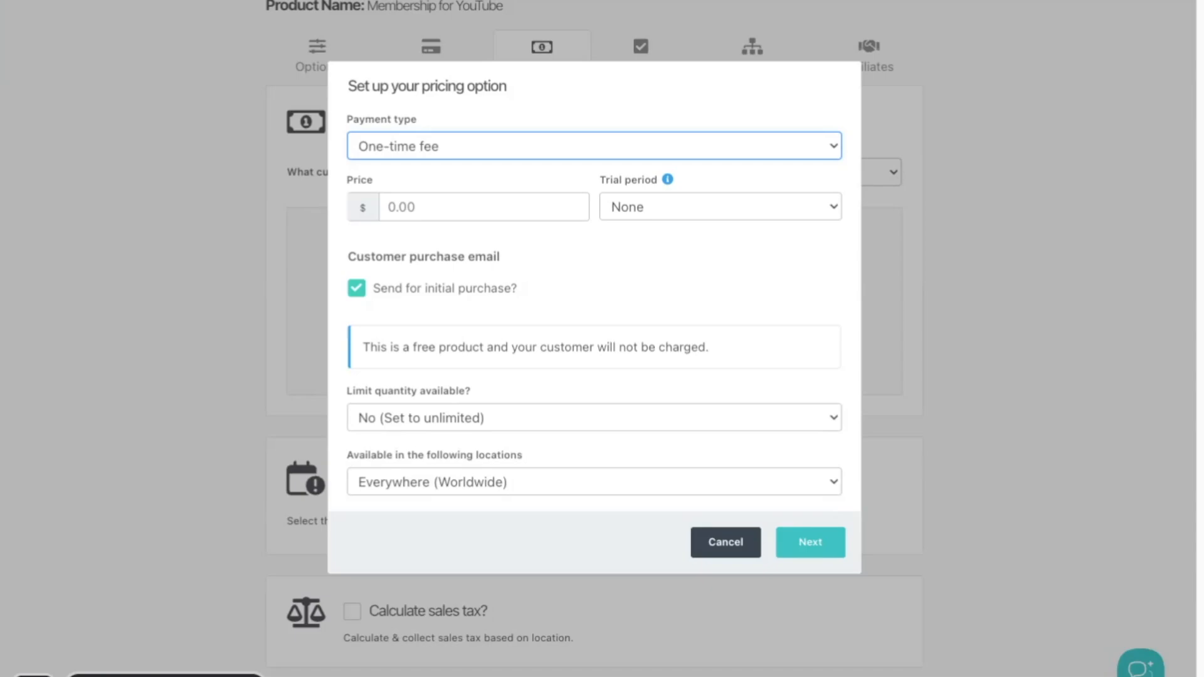
pyautogui.click(558, 192)
pyautogui.click(392, 207)
pyautogui.click(502, 234)
pyautogui.click(638, 222)
pyautogui.write('599')
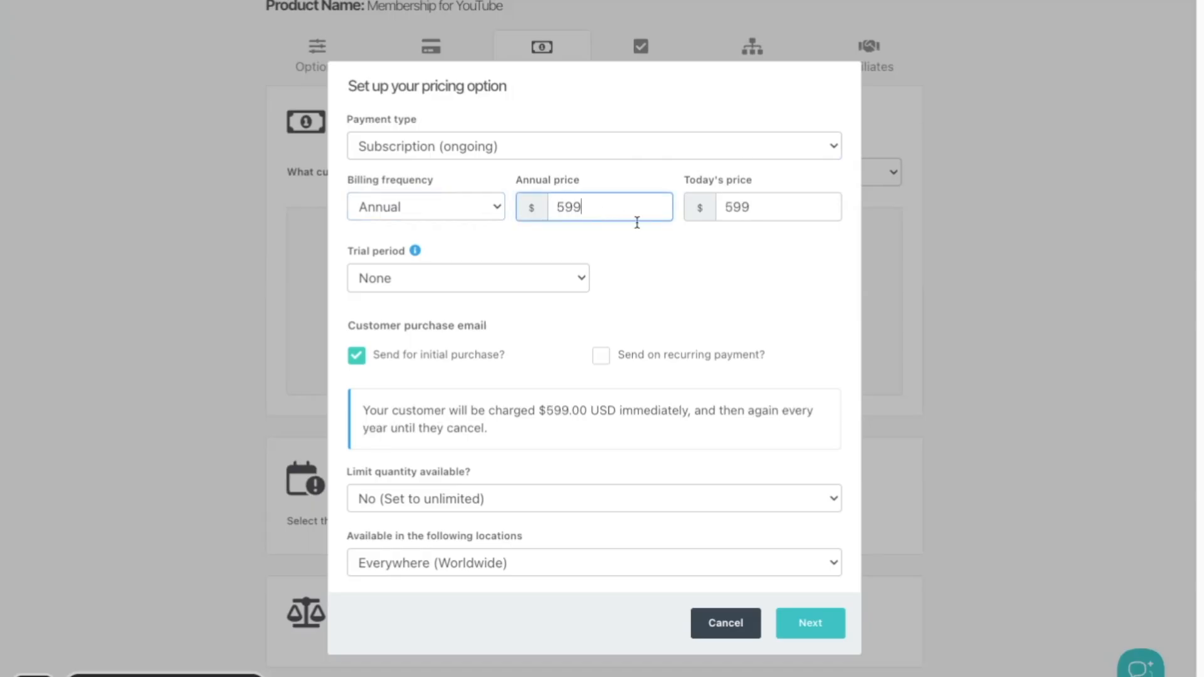
pyautogui.doubleClick(589, 208)
pyautogui.write('1000')
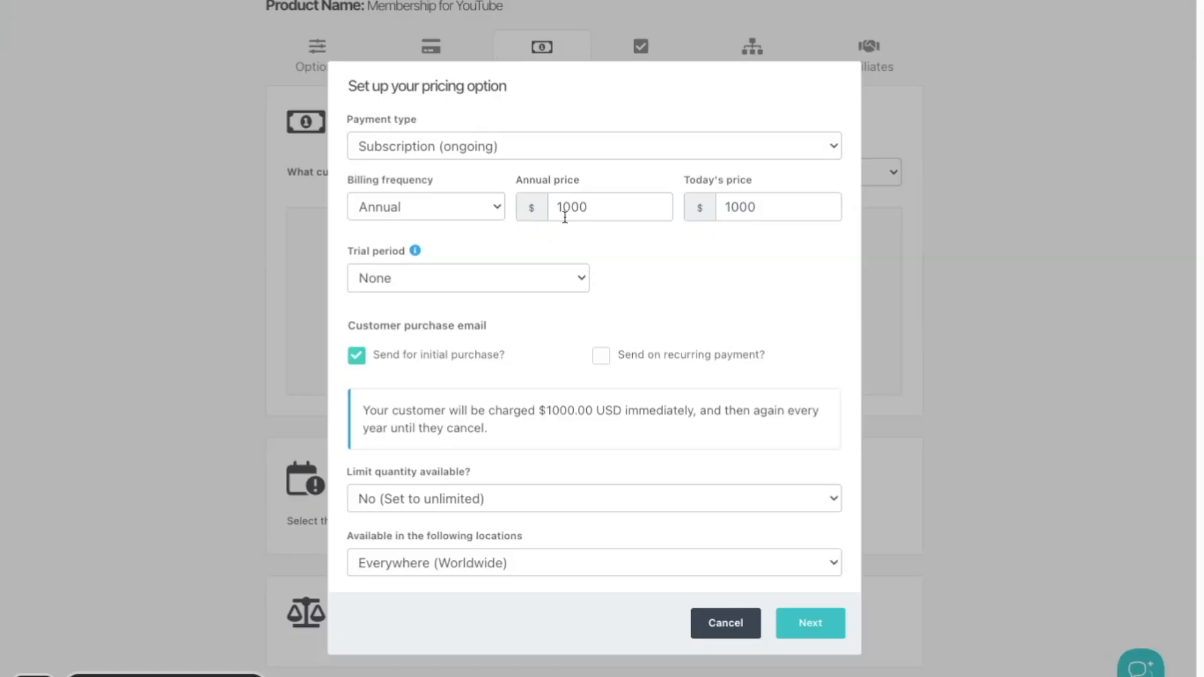
# Step: Try $500 and $899 as today's price for the annual subscription, and set it back to $1000
pyautogui.click(750, 209)
pyautogui.doubleClick(751, 209)
pyautogui.write('500')
pyautogui.click(786, 289)
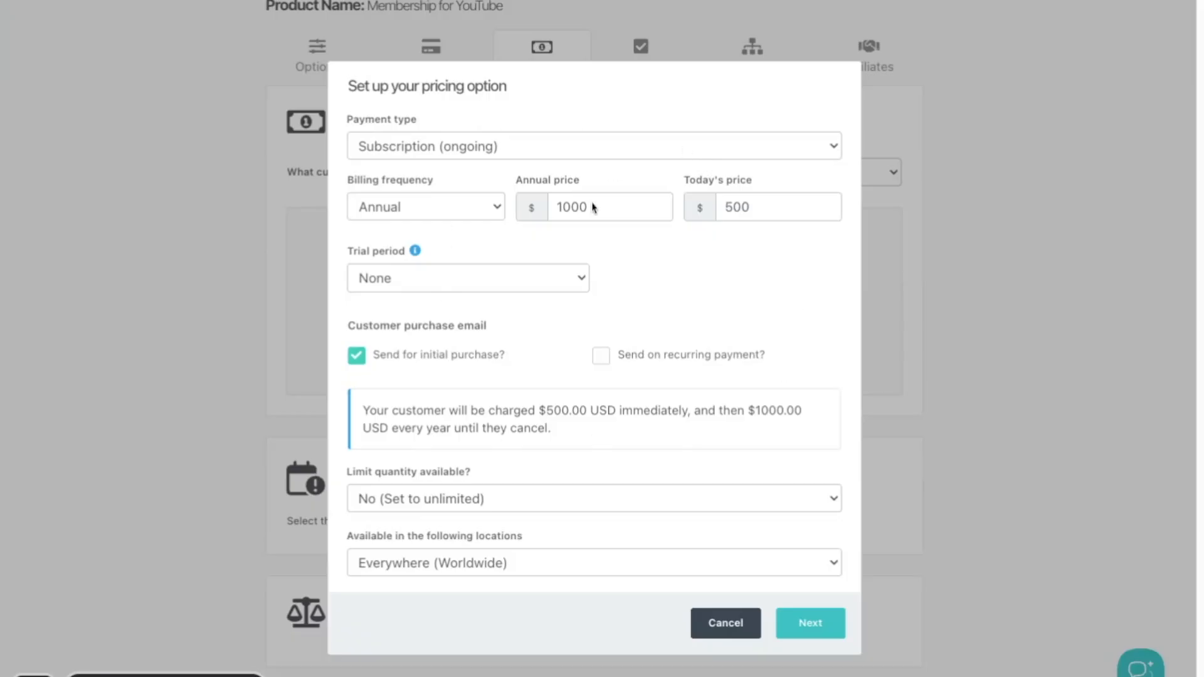
pyautogui.click(735, 204)
pyautogui.doubleClick(738, 211)
pyautogui.write('899')
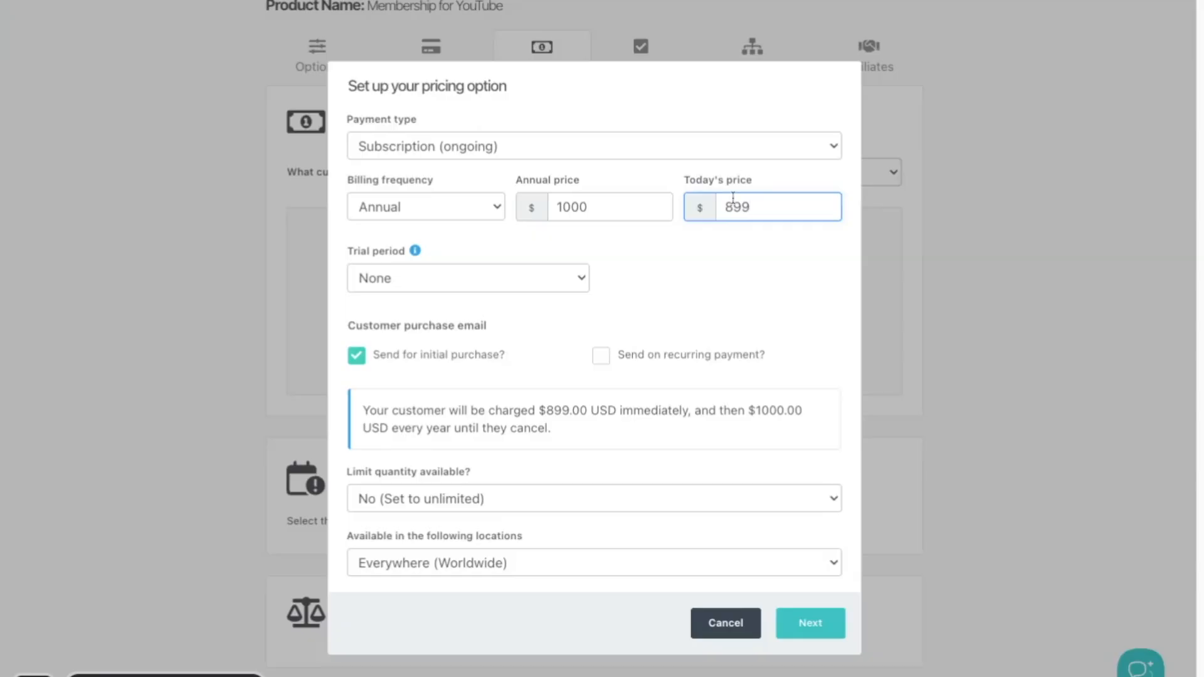
pyautogui.doubleClick(734, 198)
pyautogui.write('1000')
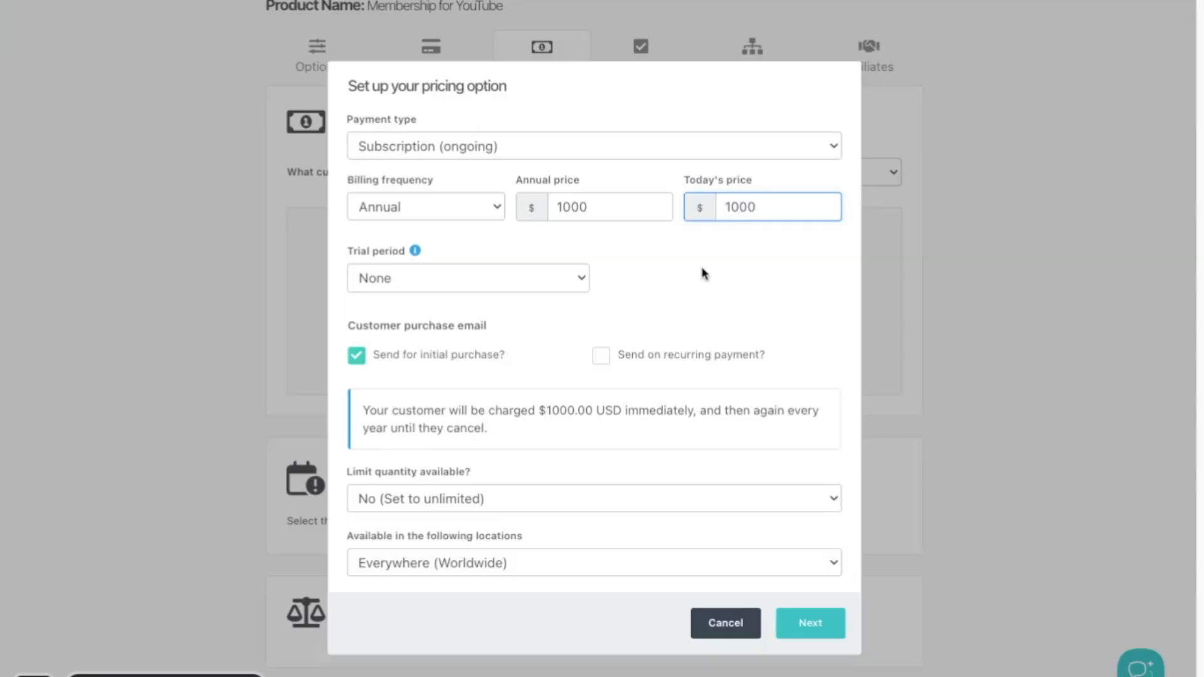
pyautogui.click(754, 249)
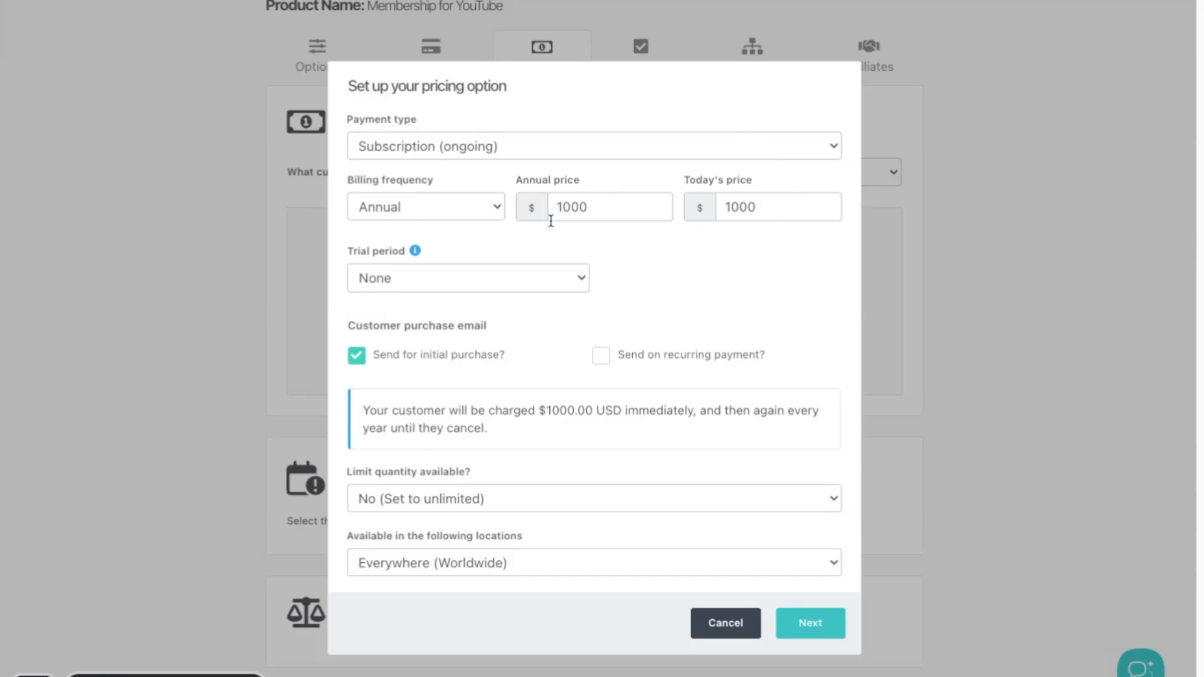
# Step: Keep the trial period at None and turn on the customer purchase email for recurring payments
pyautogui.click(398, 286)
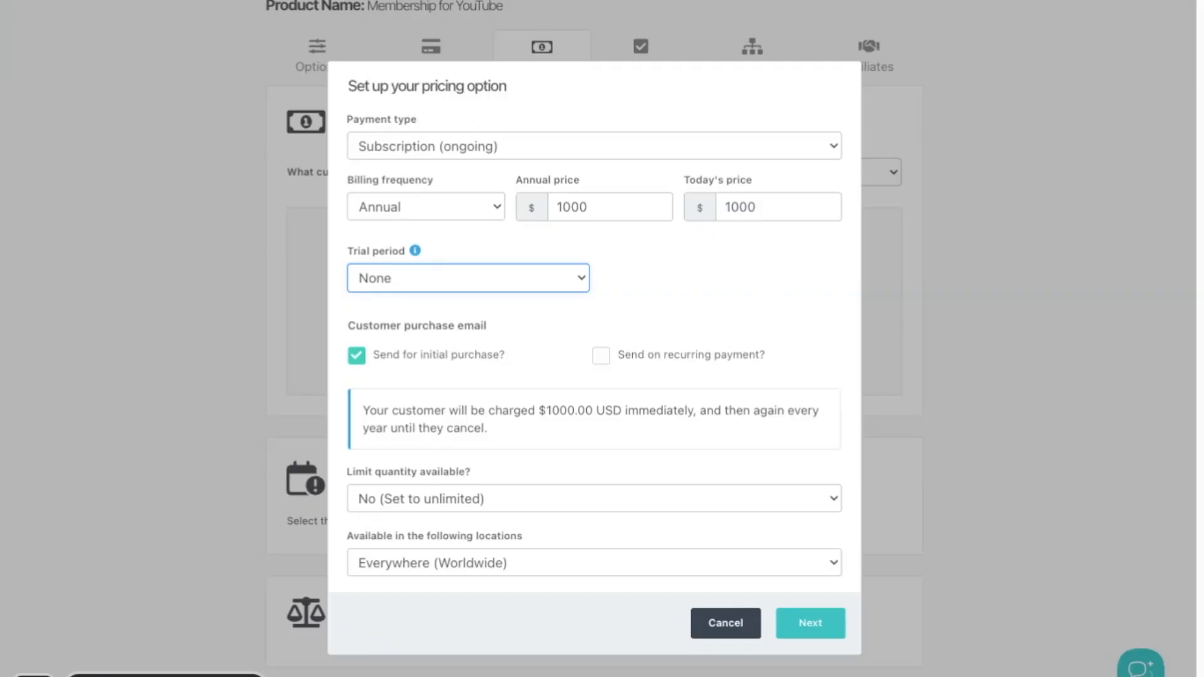
pyautogui.click(730, 288)
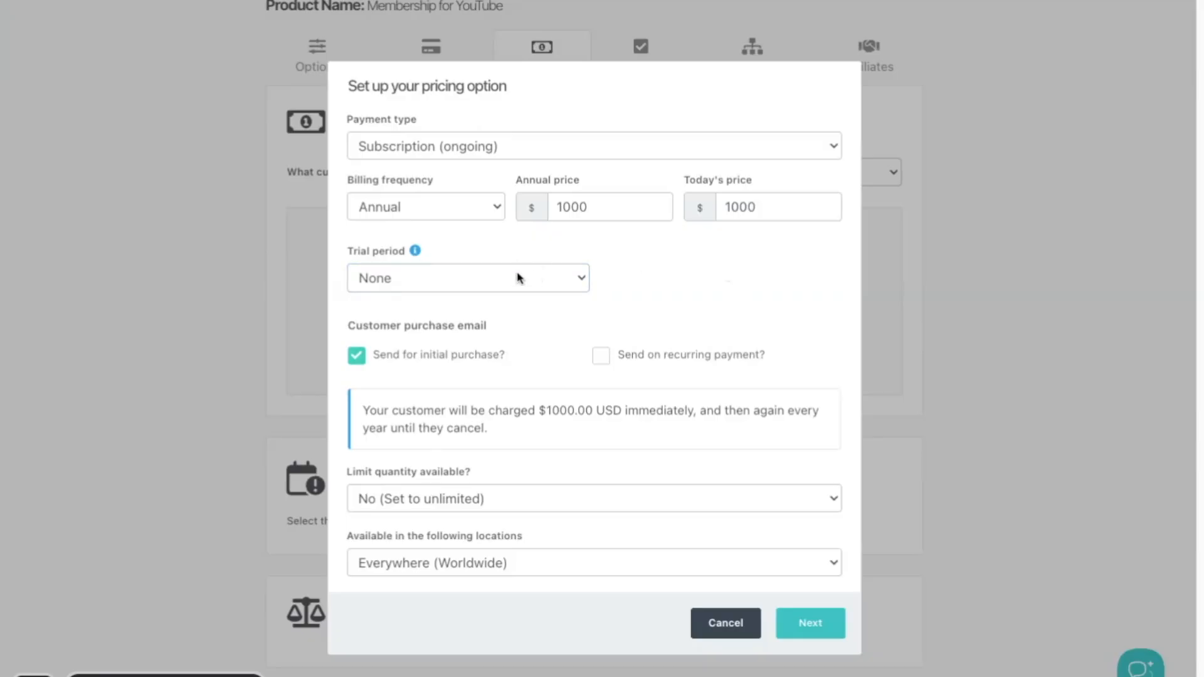
pyautogui.click(601, 356)
# Step: Limit the quantity available for the annual subscription to 10
pyautogui.click(492, 509)
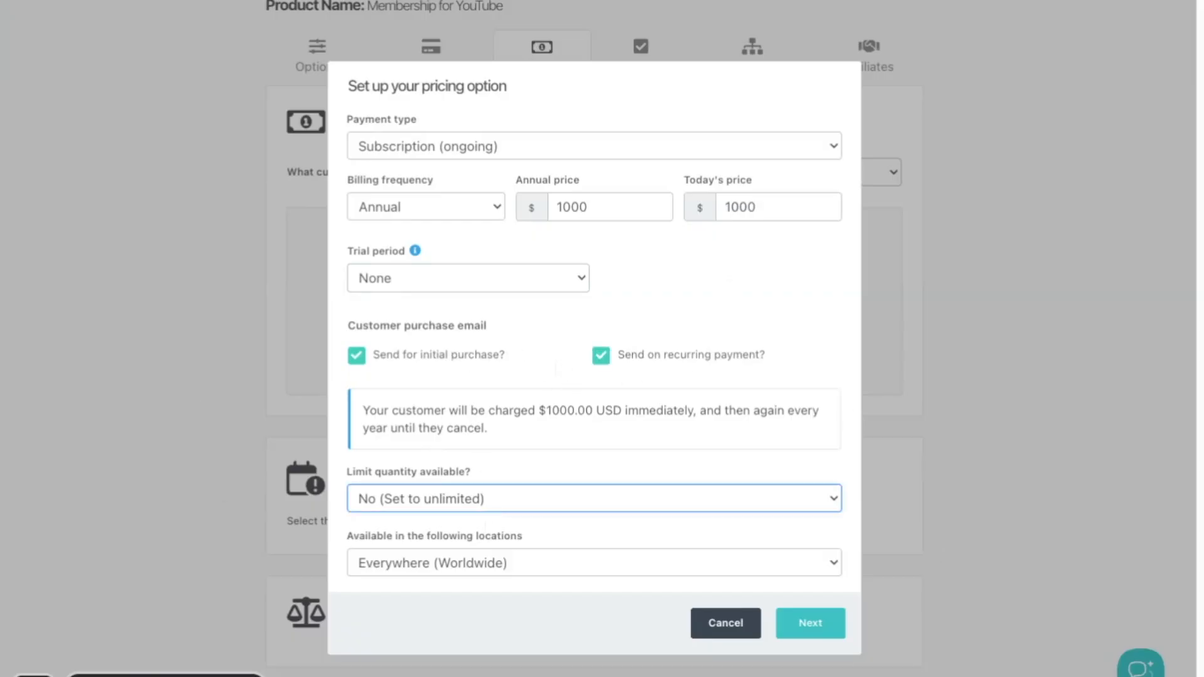
pyautogui.click(564, 533)
pyautogui.click(665, 490)
pyautogui.write('10')
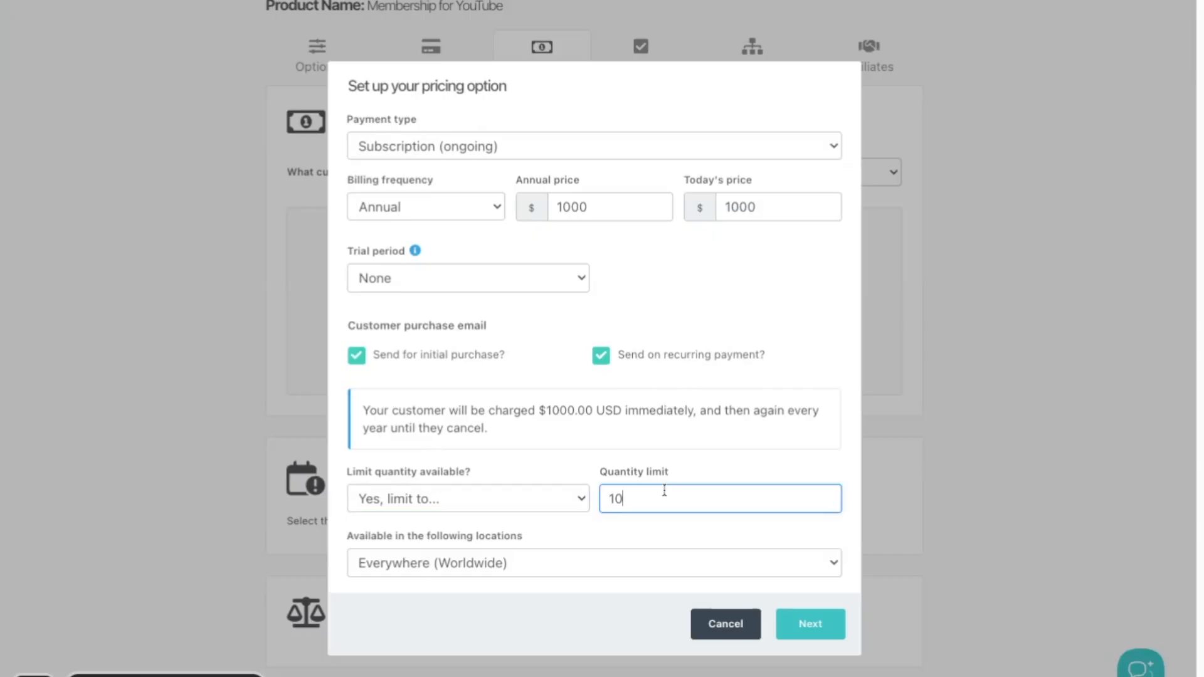
pyautogui.click(671, 545)
# Step: Keep the option's availability at Everywhere (Worldwide) and continue to naming the pricing option
pyautogui.click(615, 571)
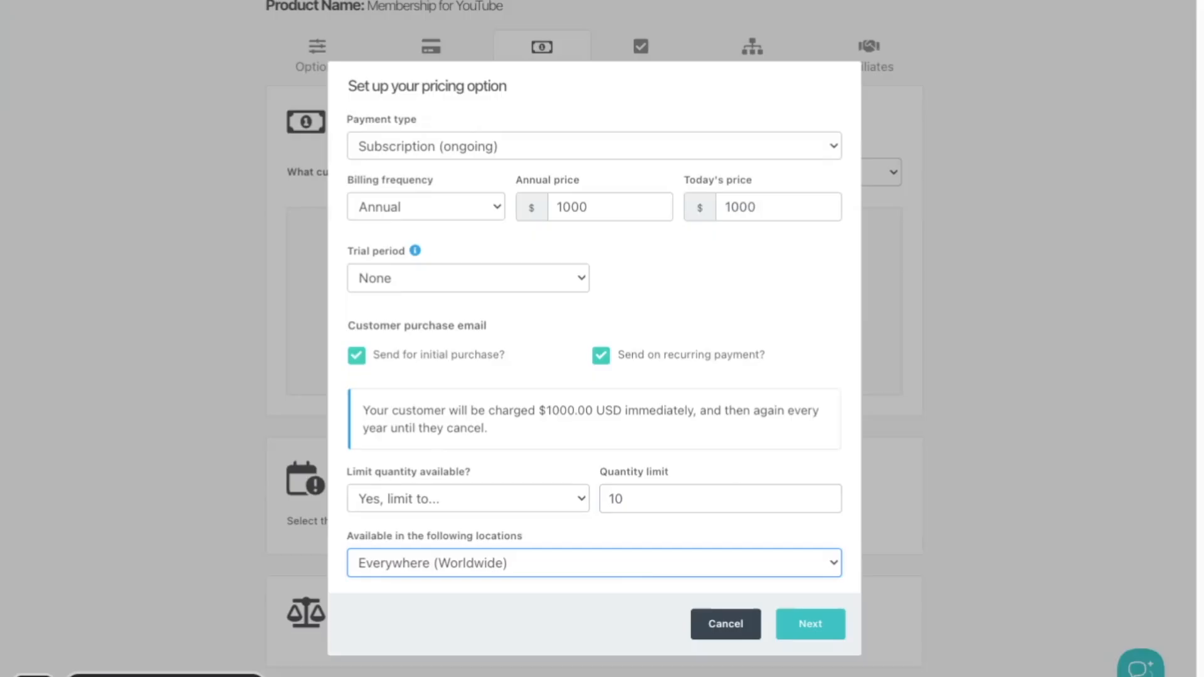
pyautogui.click(571, 469)
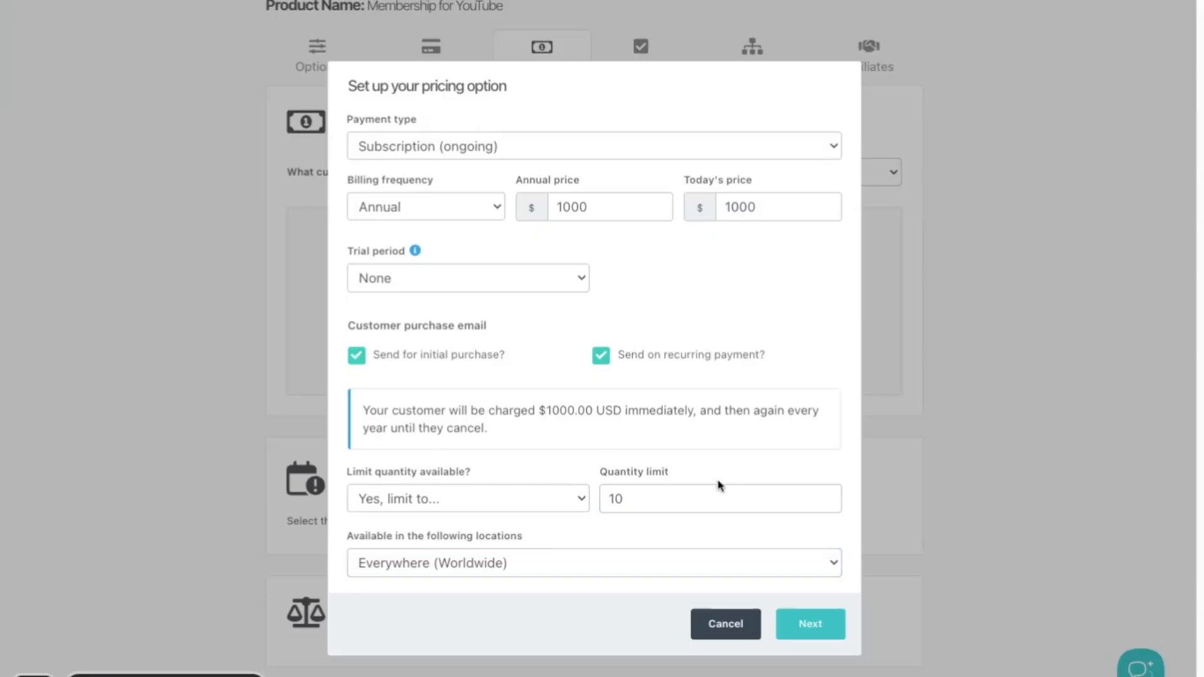
pyautogui.click(810, 624)
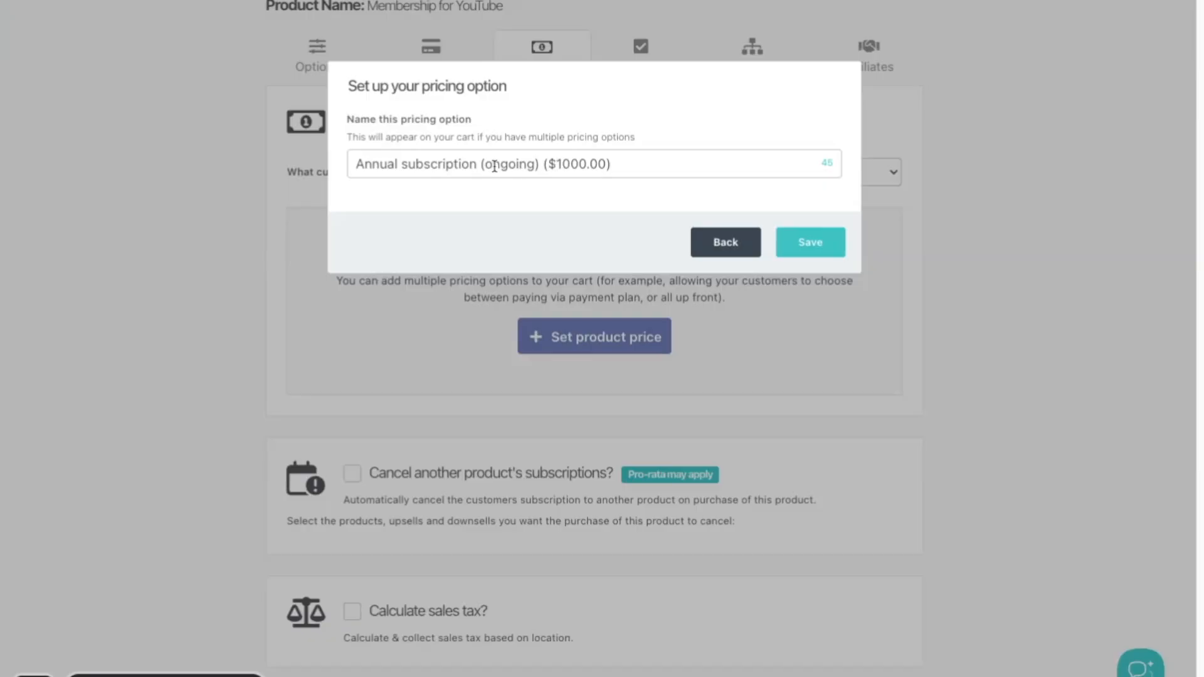
# Step: Name the pricing option "Annual subscription Save $200 ($1000.00)", replacing the word "(ongoing)"
pyautogui.click(543, 166)
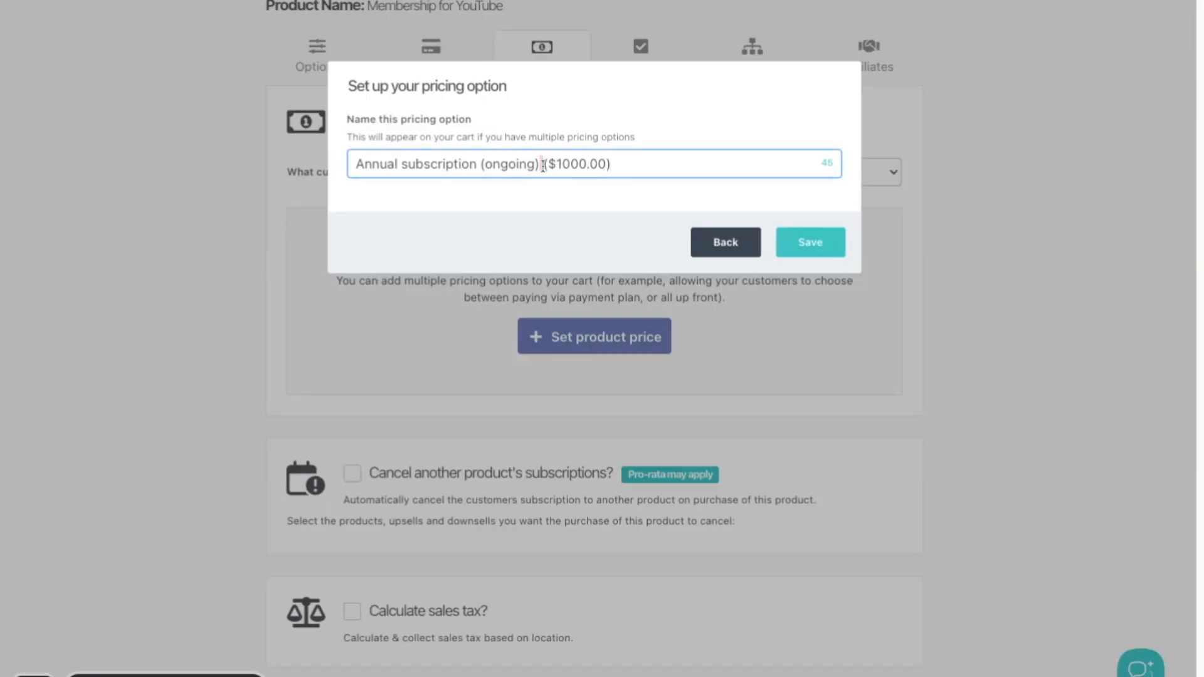
pyautogui.hotkey('shift', 'Left')
pyautogui.hotkey('shift', 'Left')
pyautogui.hotkey('shift', 'Left')
pyautogui.hotkey('shift', 'Left')
pyautogui.hotkey('shift', 'Left')
pyautogui.hotkey('shift', 'Left')
pyautogui.hotkey('shift', 'Left')
pyautogui.hotkey('shift', 'Left')
pyautogui.hotkey('shift', 'Left')
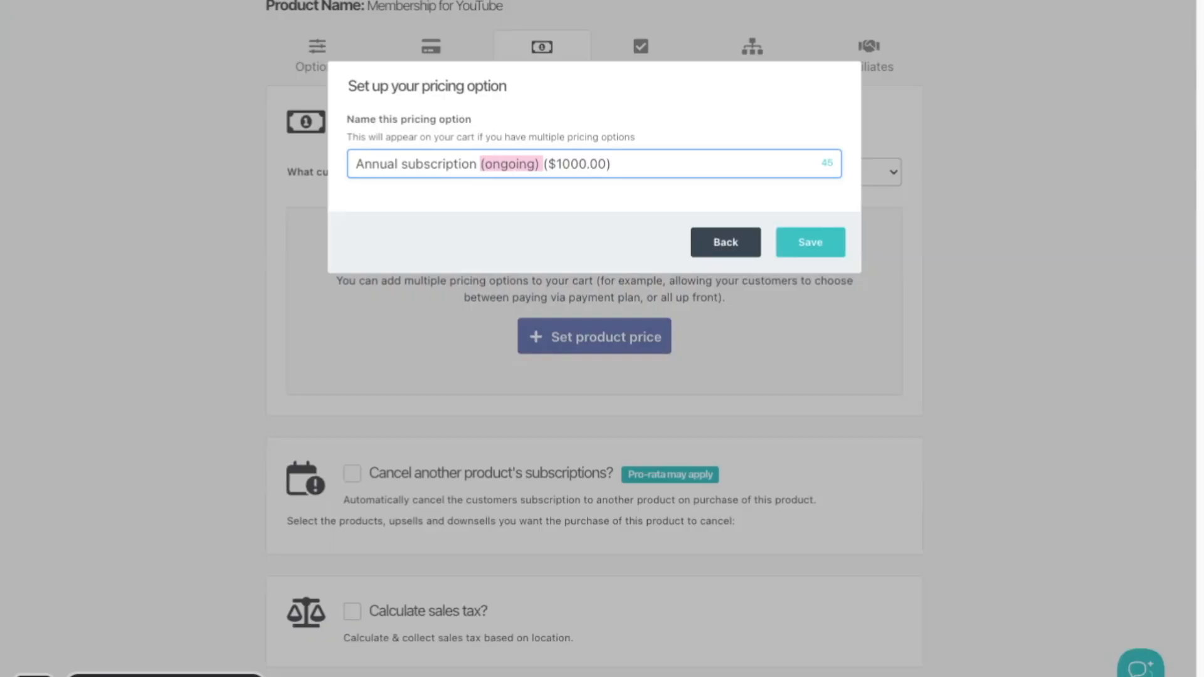
pyautogui.write('Save $00')
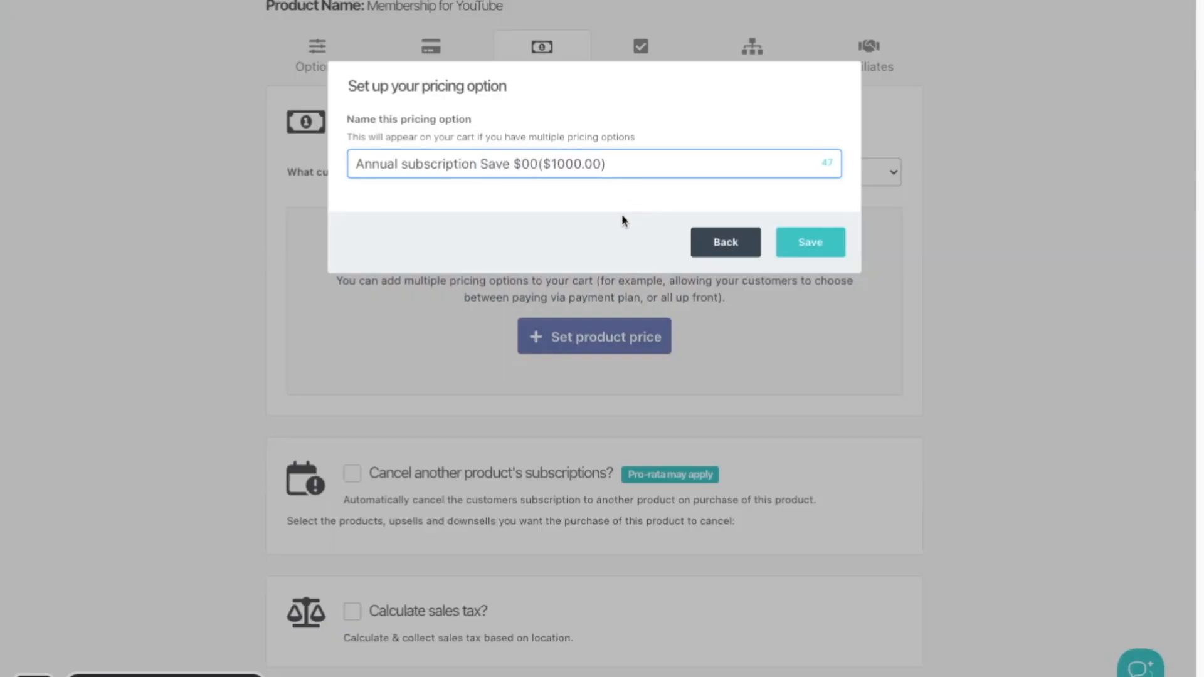
pyautogui.click(526, 162)
pyautogui.write('200')
pyautogui.click(576, 220)
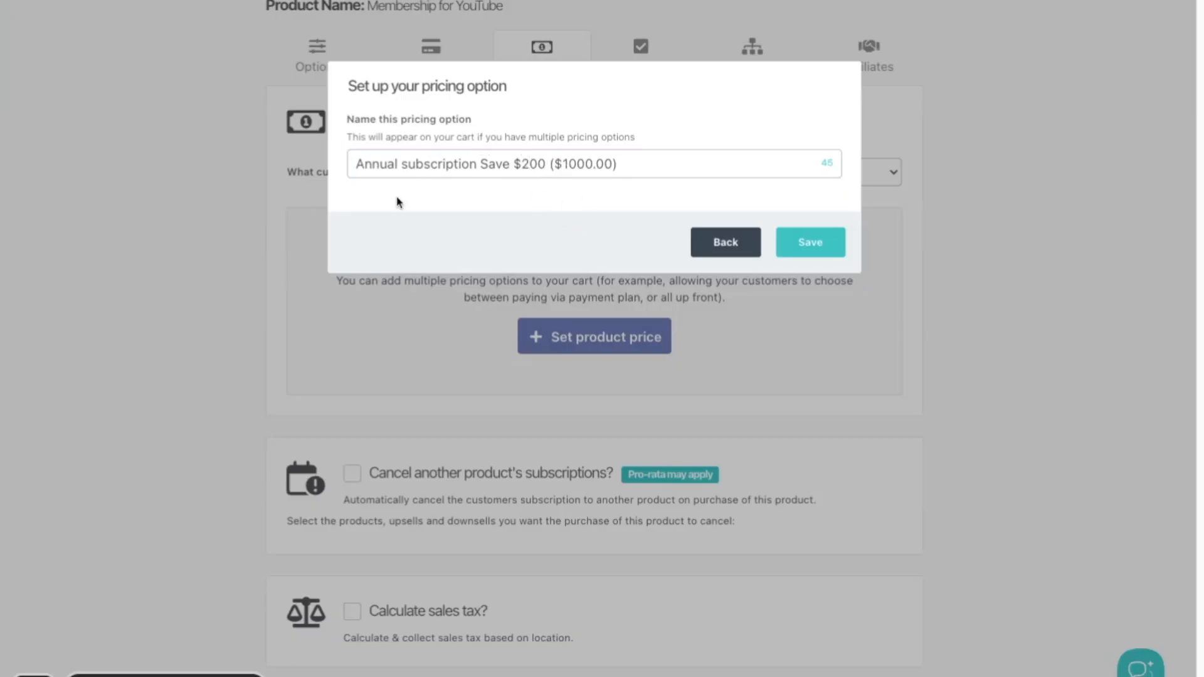
# Step: Put square brackets around "Save $200" in the annual pricing option's name and save the option
pyautogui.click(481, 161)
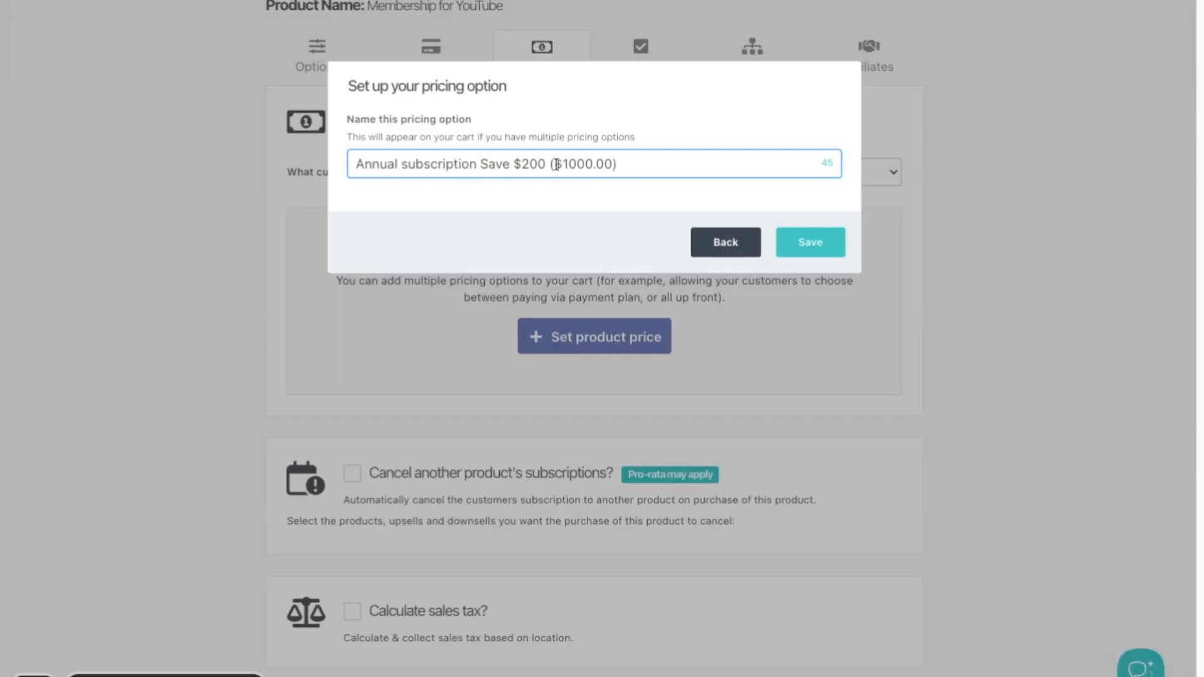
pyautogui.write('[')
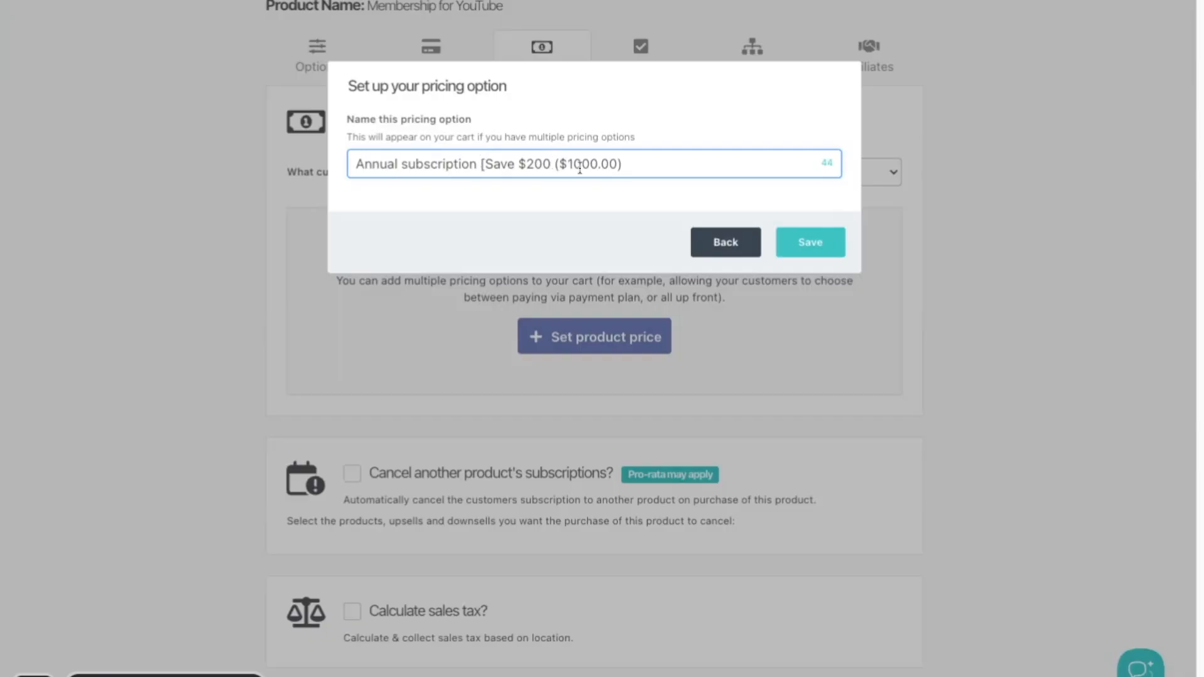
pyautogui.write(']')
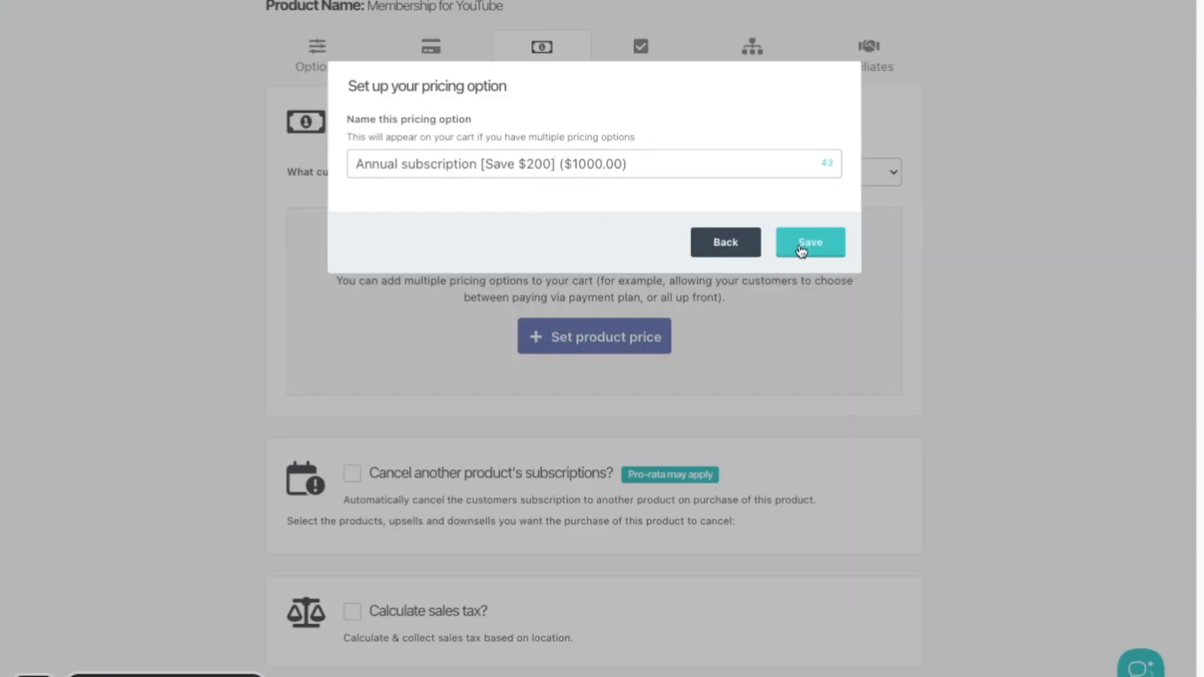
pyautogui.click(803, 246)
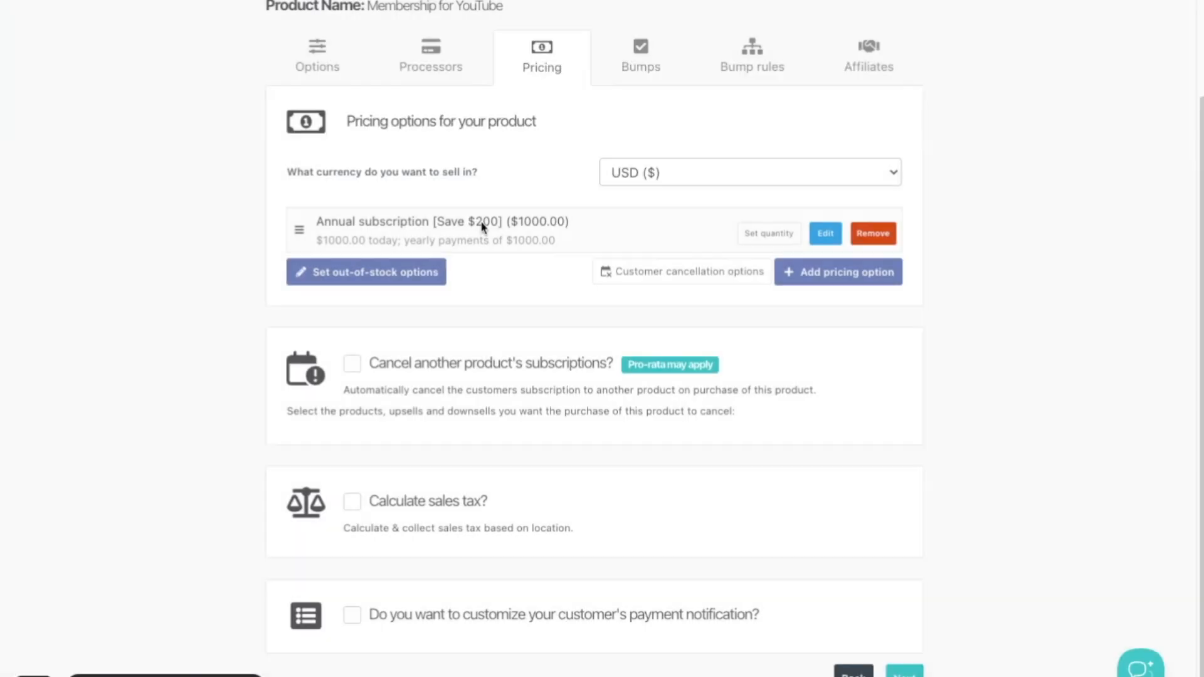
# Step: Add a second pricing option as a Subscription (ongoing) billed monthly, with a monthly price of $100
pyautogui.click(848, 276)
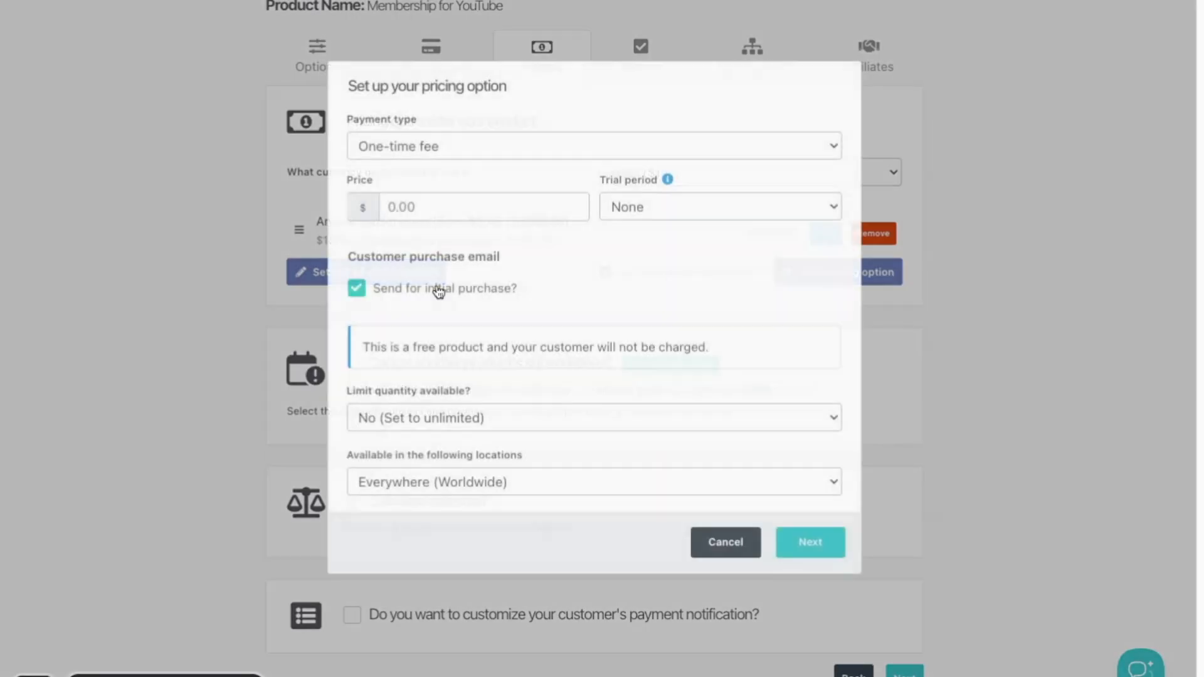
pyautogui.click(456, 155)
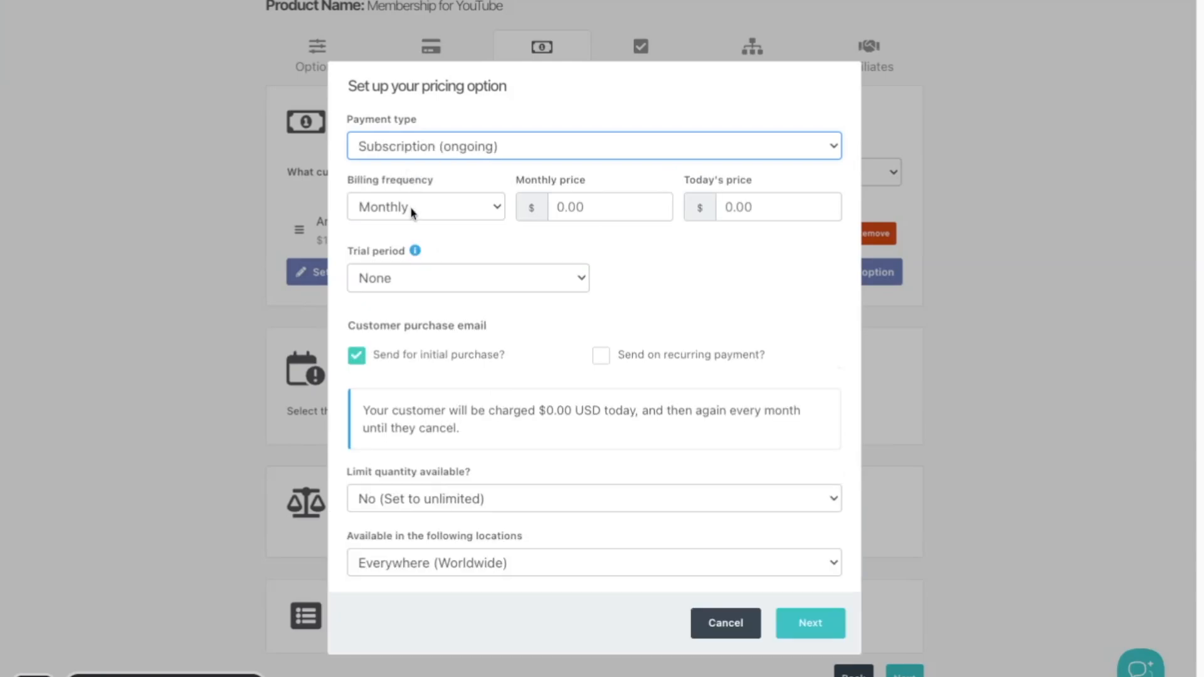
pyautogui.click(557, 205)
pyautogui.write('100')
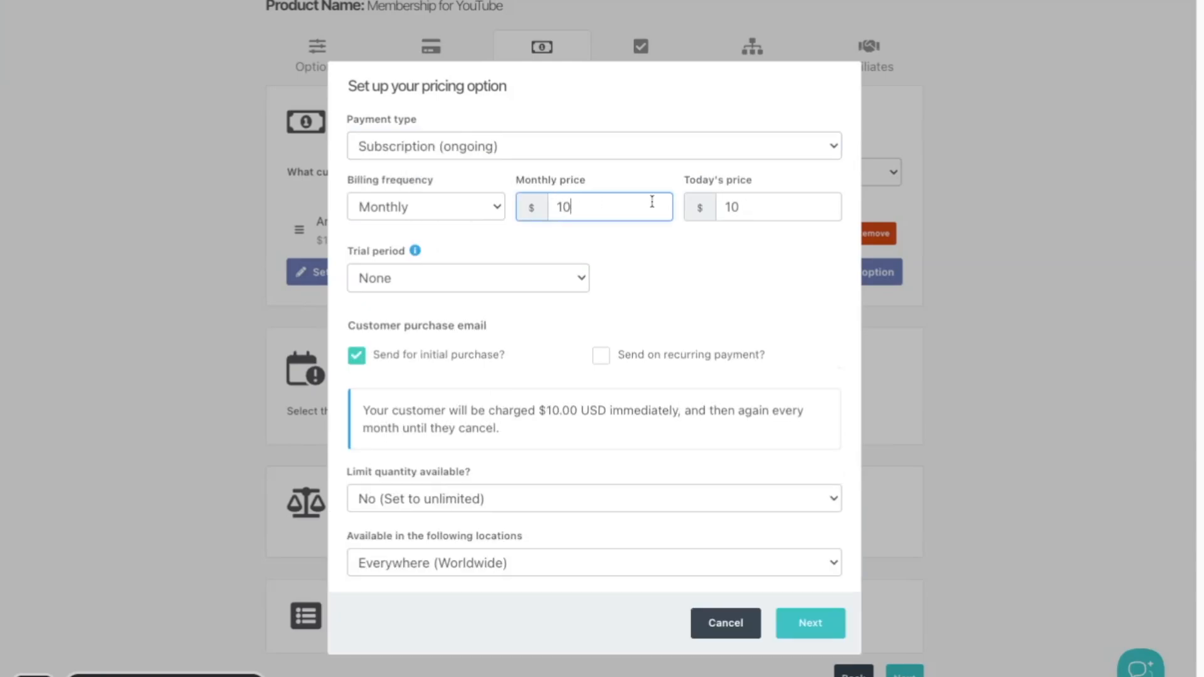
pyautogui.click(824, 271)
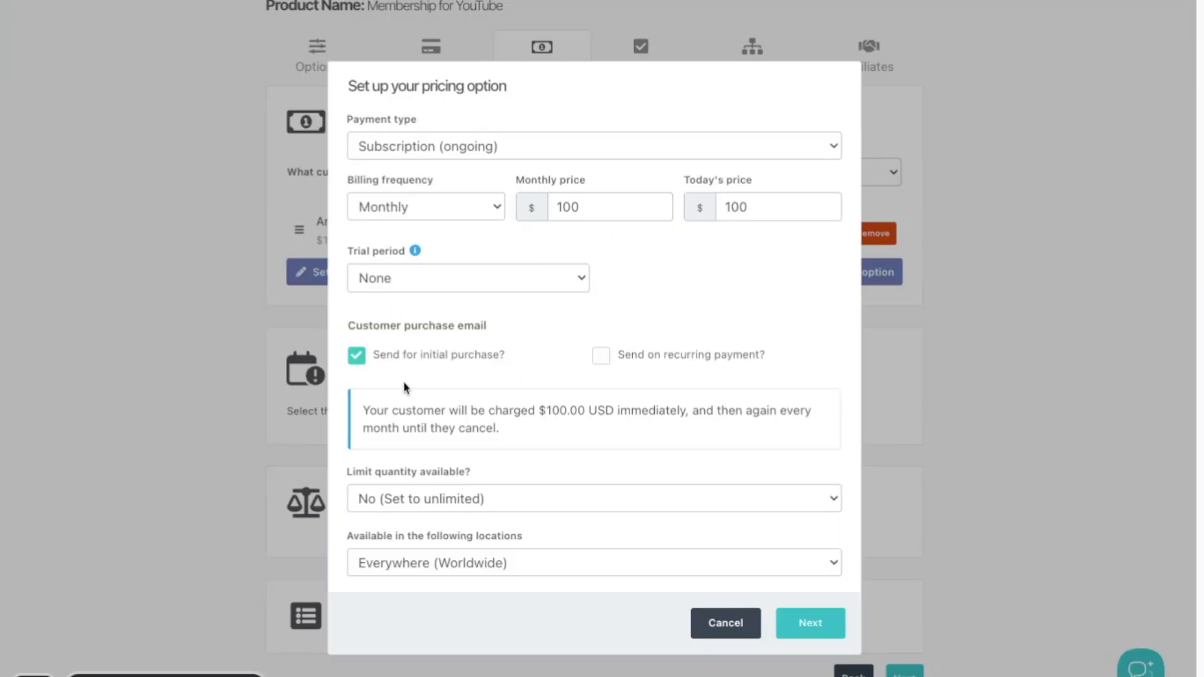
# Step: Turn on the purchase email for the monthly option's recurring payments and save the option under its suggested name
pyautogui.click(698, 357)
pyautogui.click(813, 624)
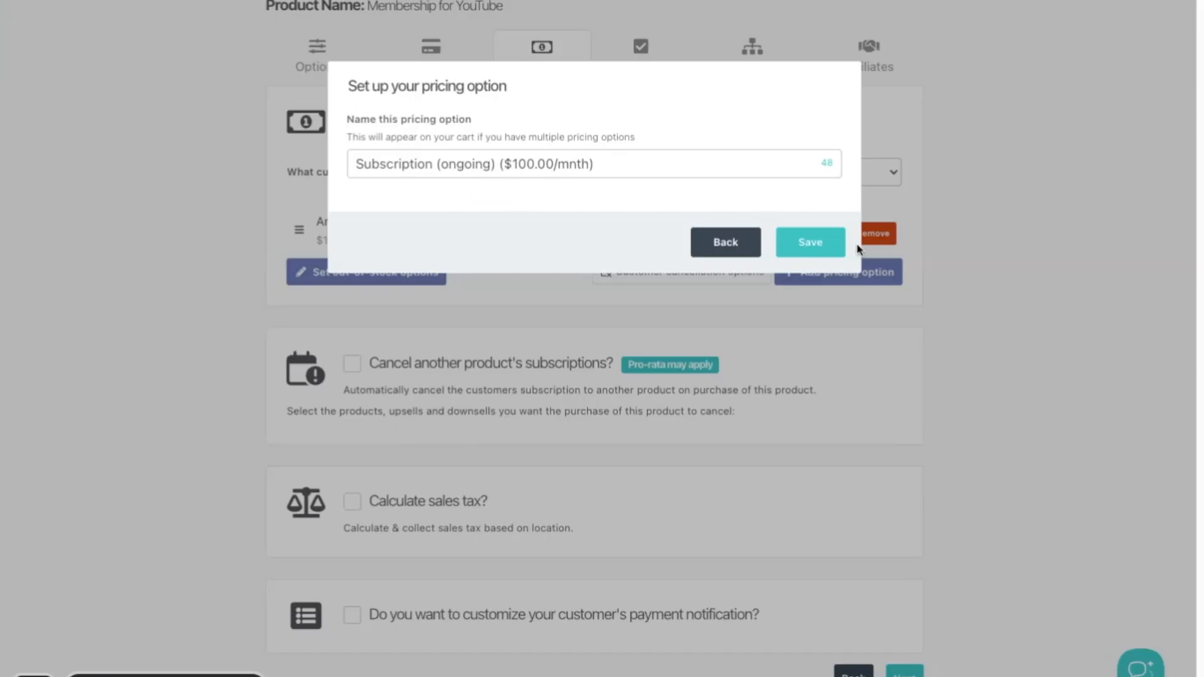
pyautogui.click(810, 246)
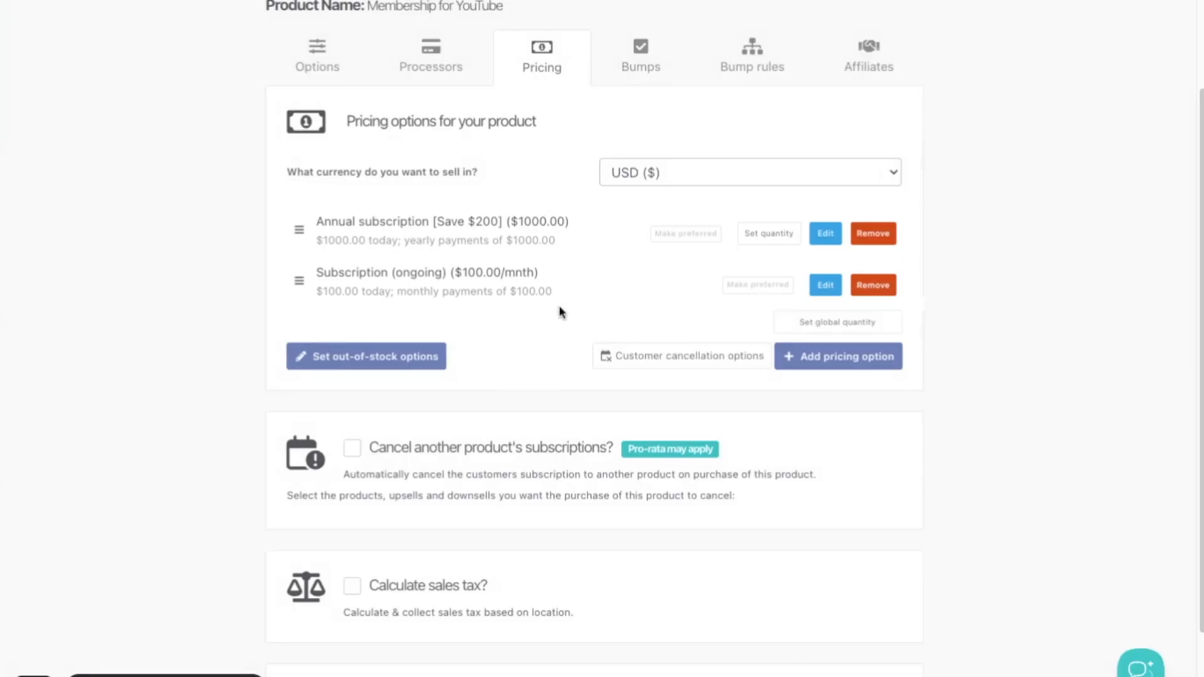
# Step: Leave the subscription cancellation, sales tax and payment notification options off and continue to the bump setup
pyautogui.scroll(-2, 550, 389)
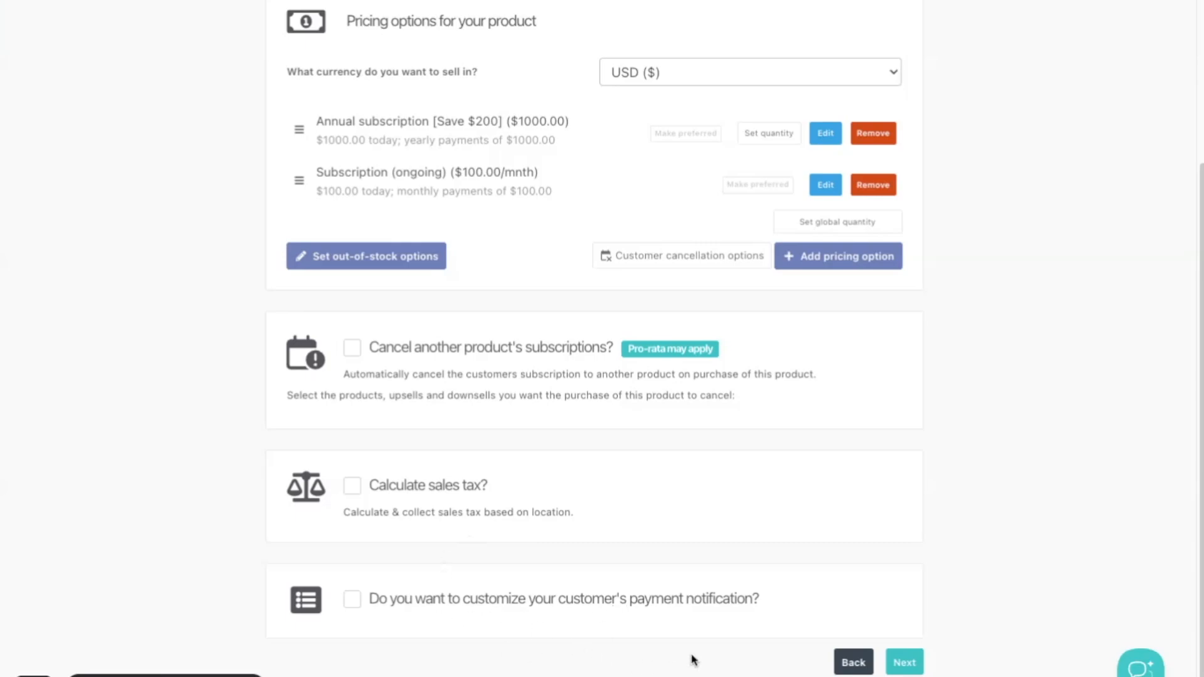
pyautogui.scroll(-1, 690, 660)
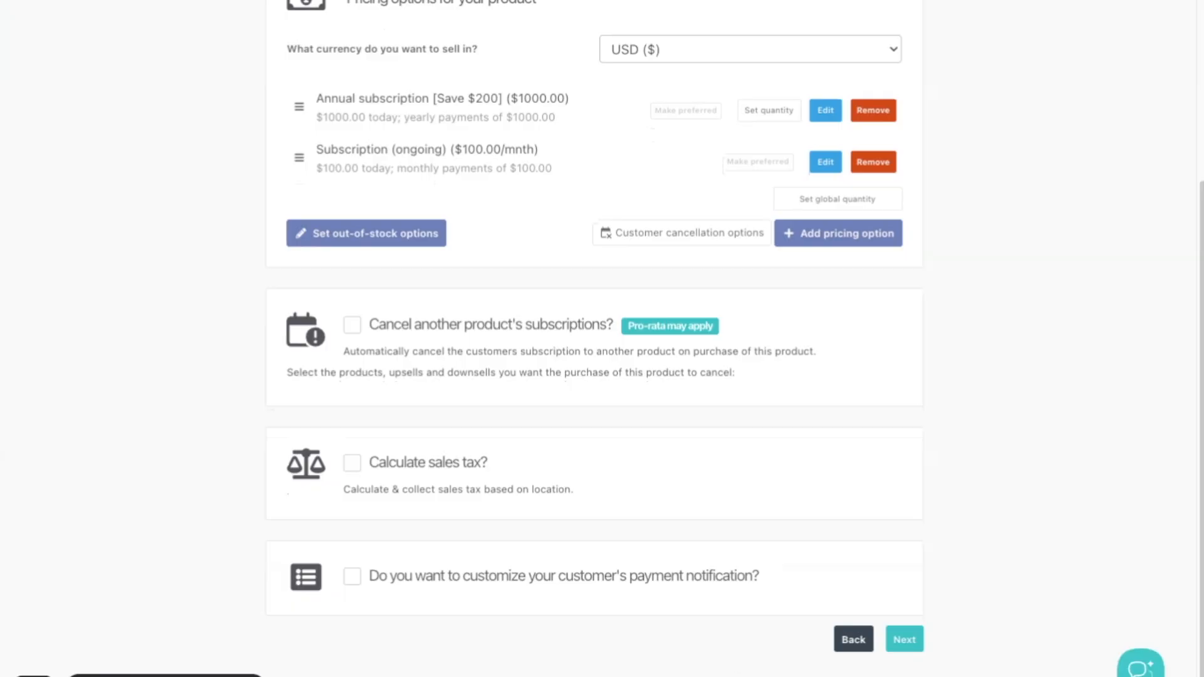
pyautogui.click(919, 648)
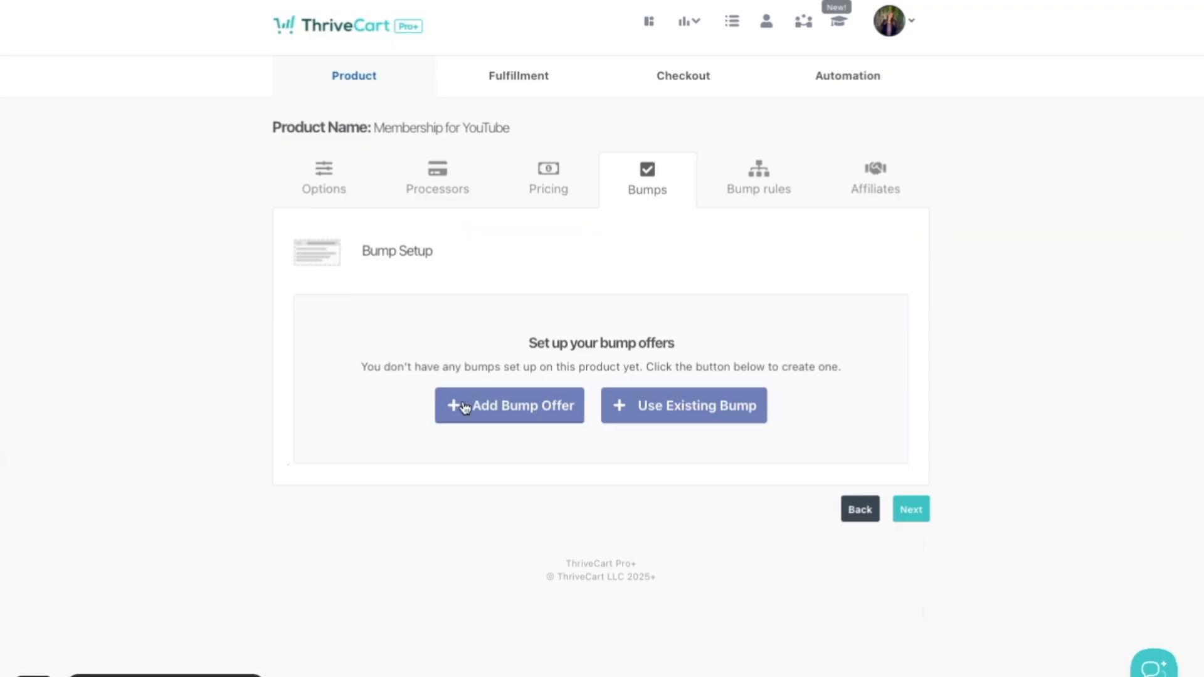
# Step: Add a digital bump offer named "Social Media Ebook" with a price of $29
pyautogui.click(516, 420)
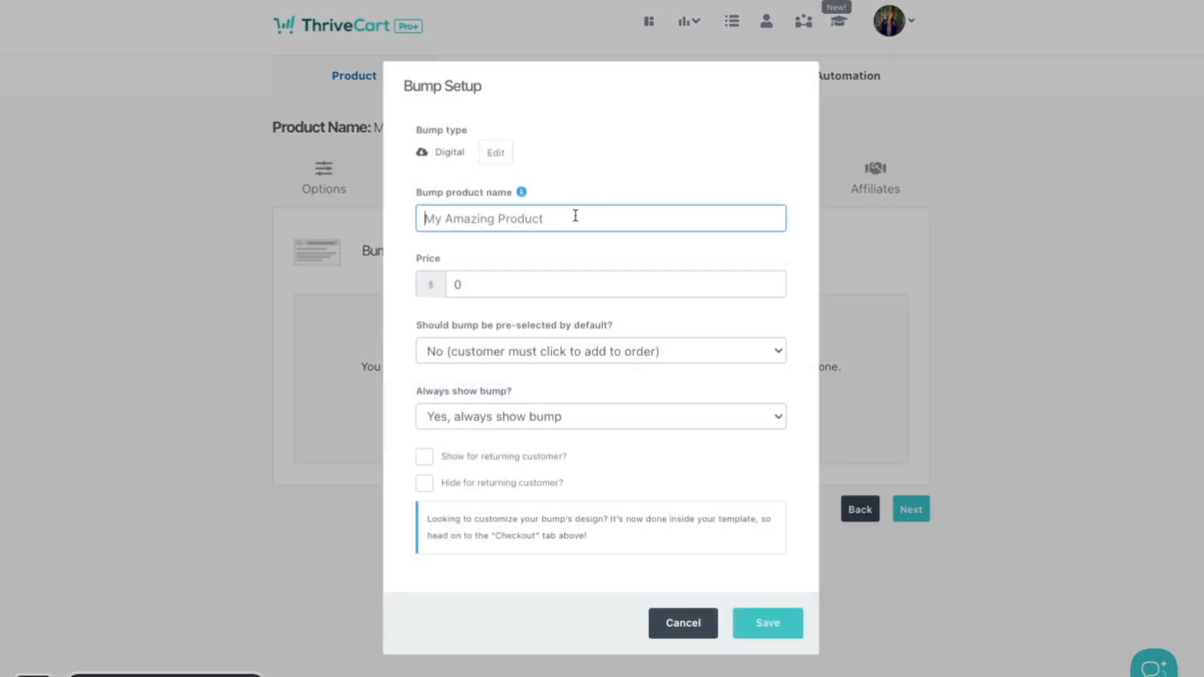
pyautogui.write('Soc')
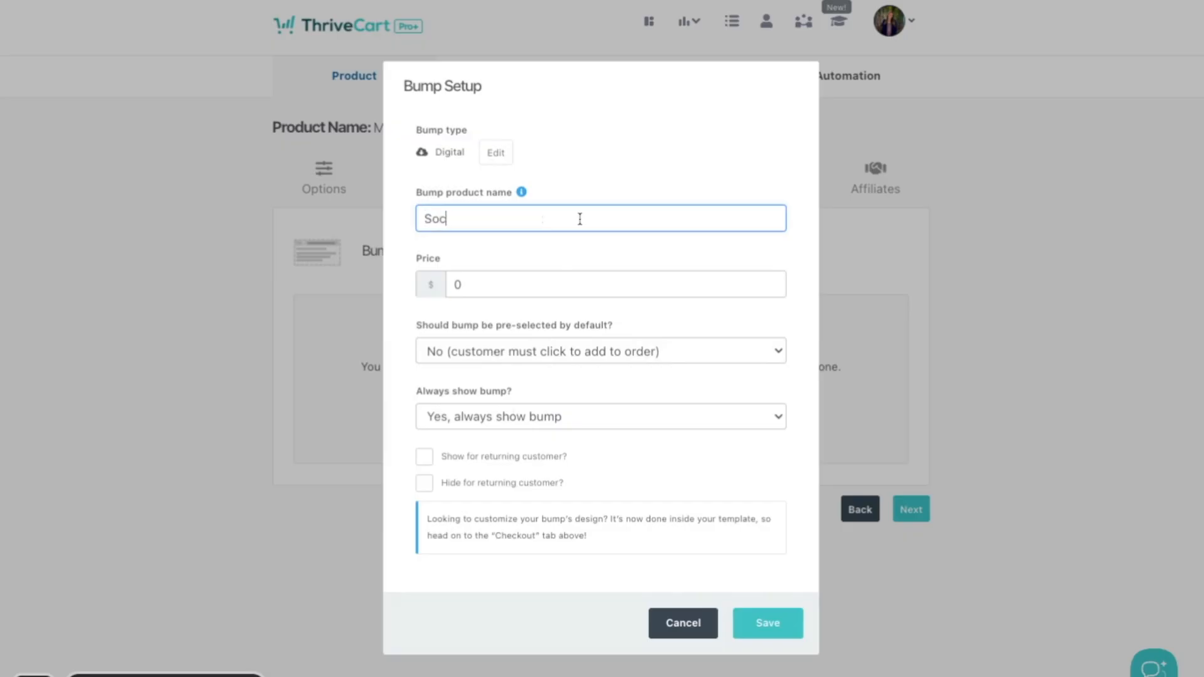
pyautogui.write('ial Media Ebook')
pyautogui.click(538, 289)
pyautogui.write('29')
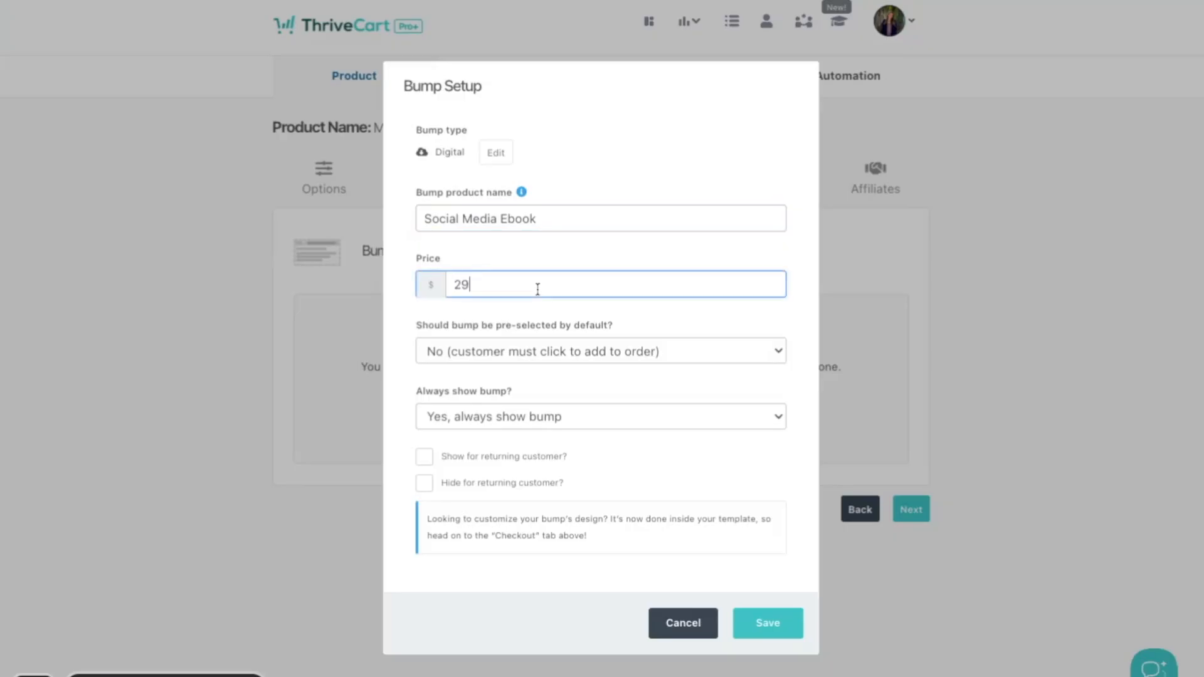
# Step: Make the bump pre-selected by default, keep it always shown, and save the bump offer
pyautogui.click(464, 355)
pyautogui.click(543, 367)
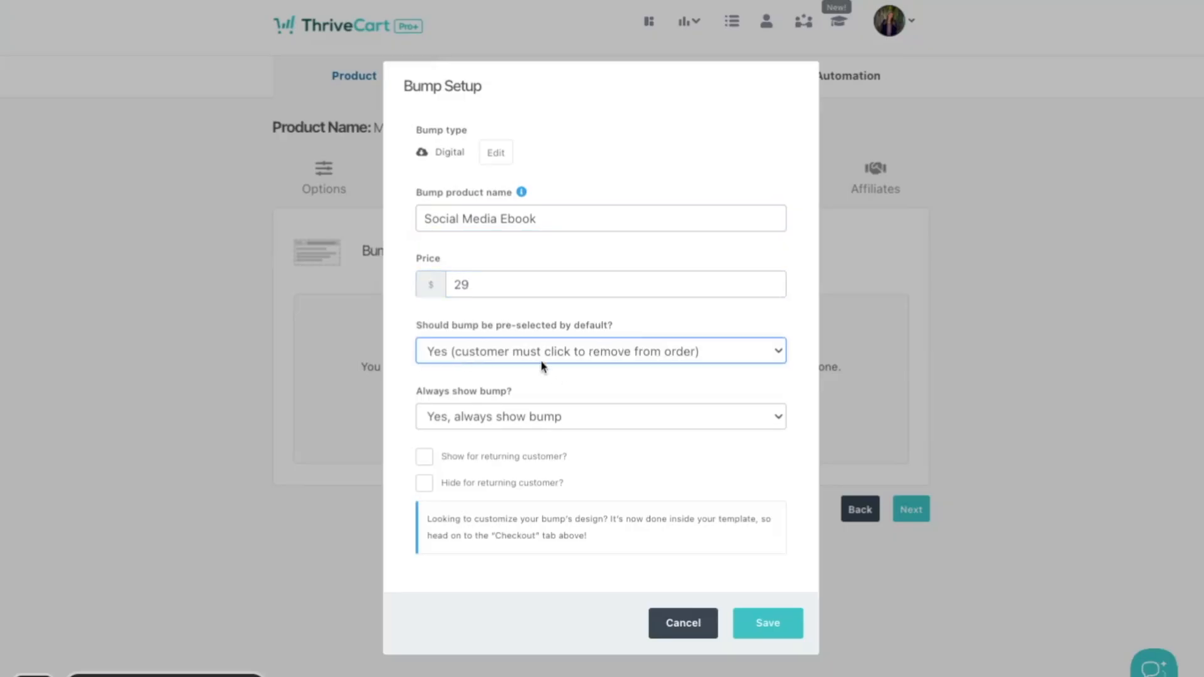
pyautogui.click(538, 377)
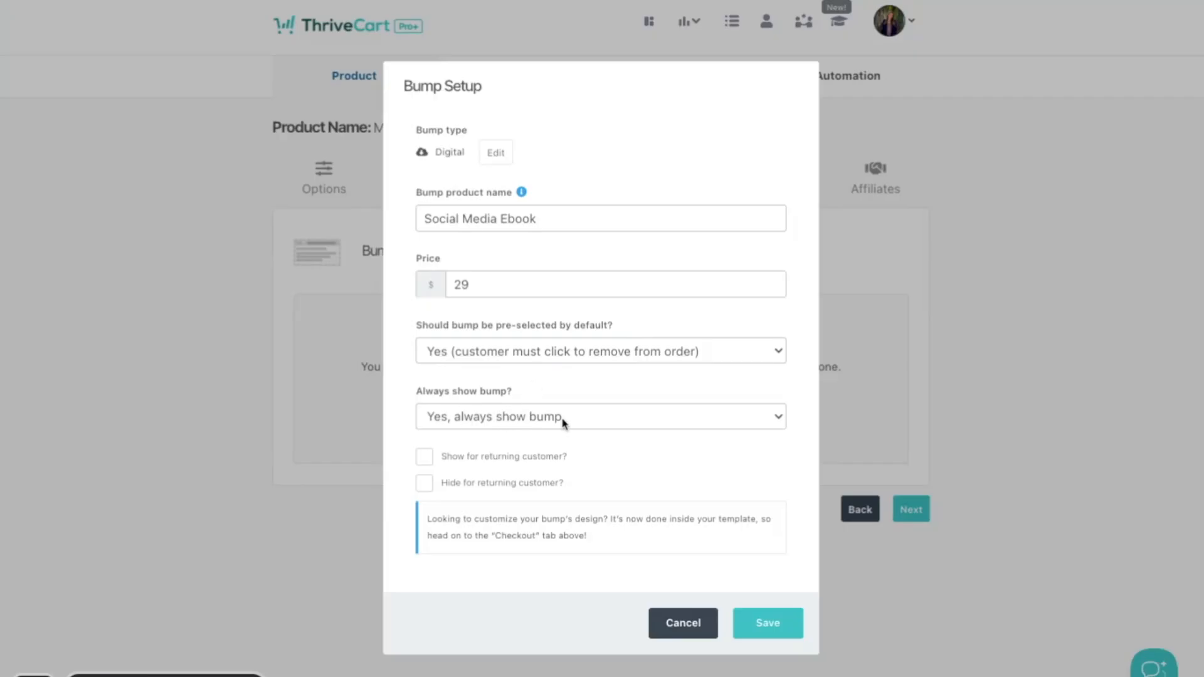
pyautogui.click(523, 422)
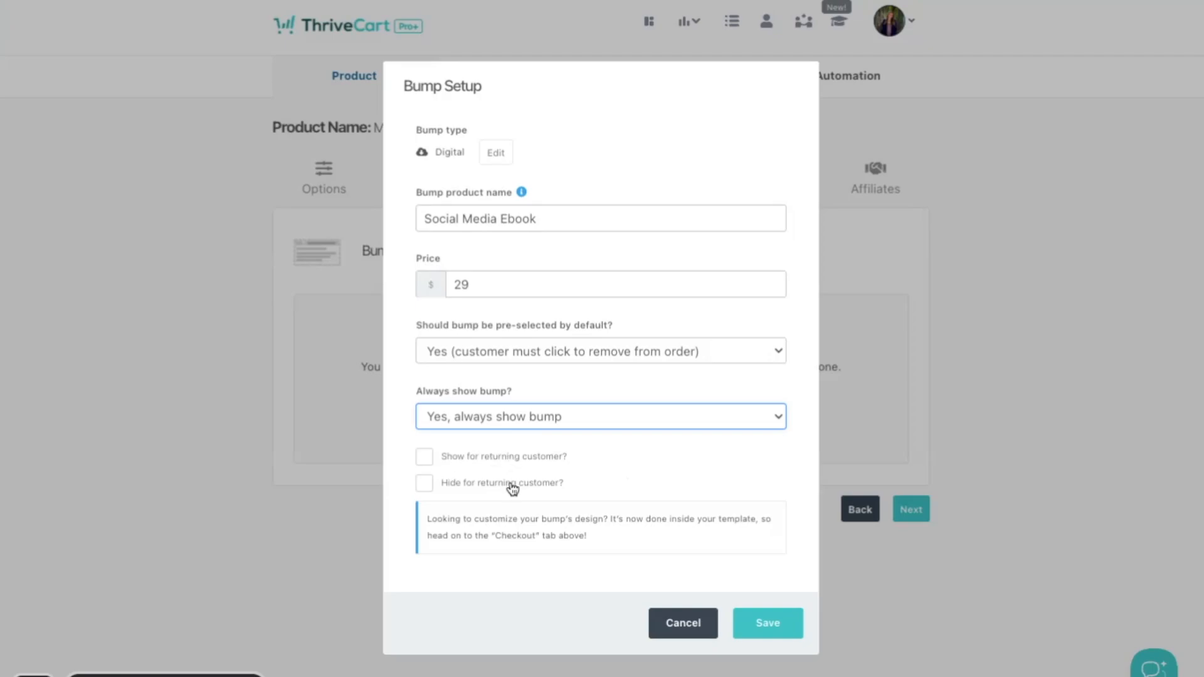
pyautogui.click(759, 635)
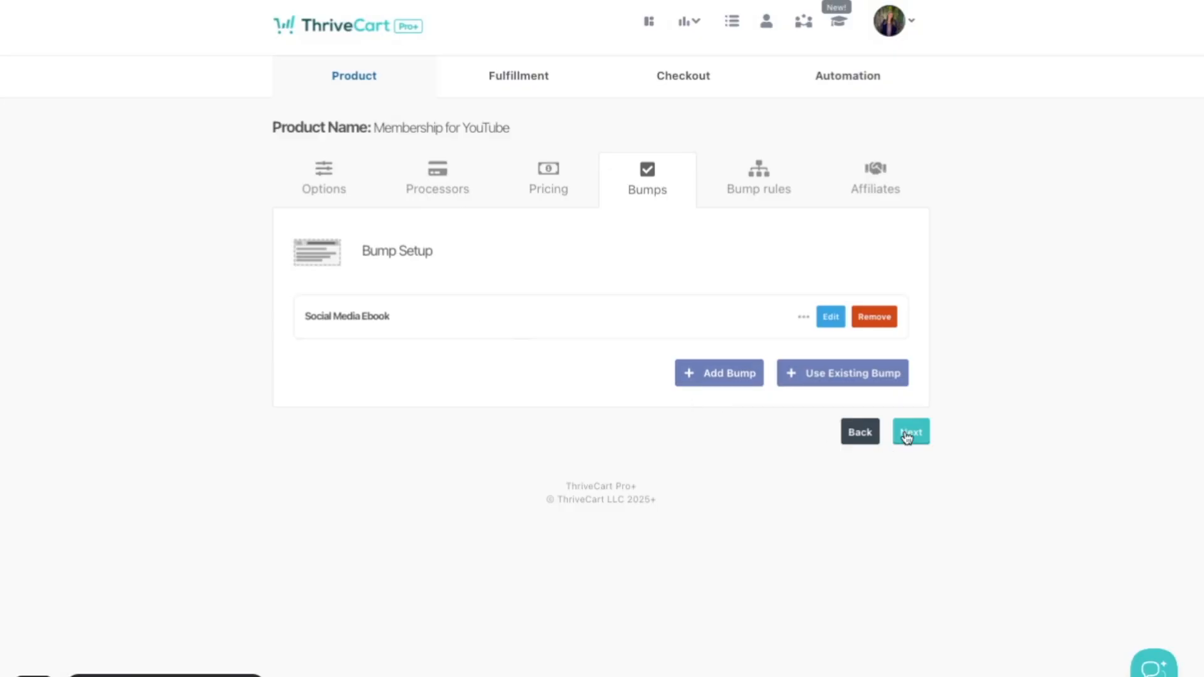
# Step: Continue to the fulfillment settings without adding bump rules or enabling affiliate promotion
pyautogui.click(919, 442)
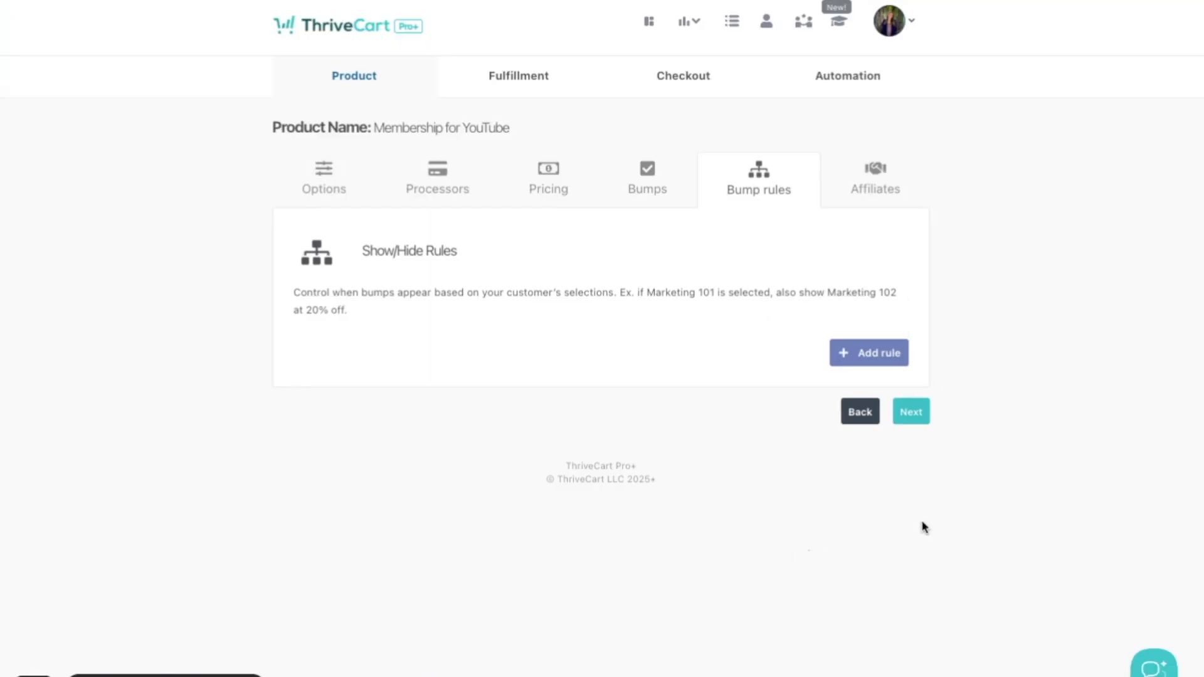
pyautogui.click(913, 419)
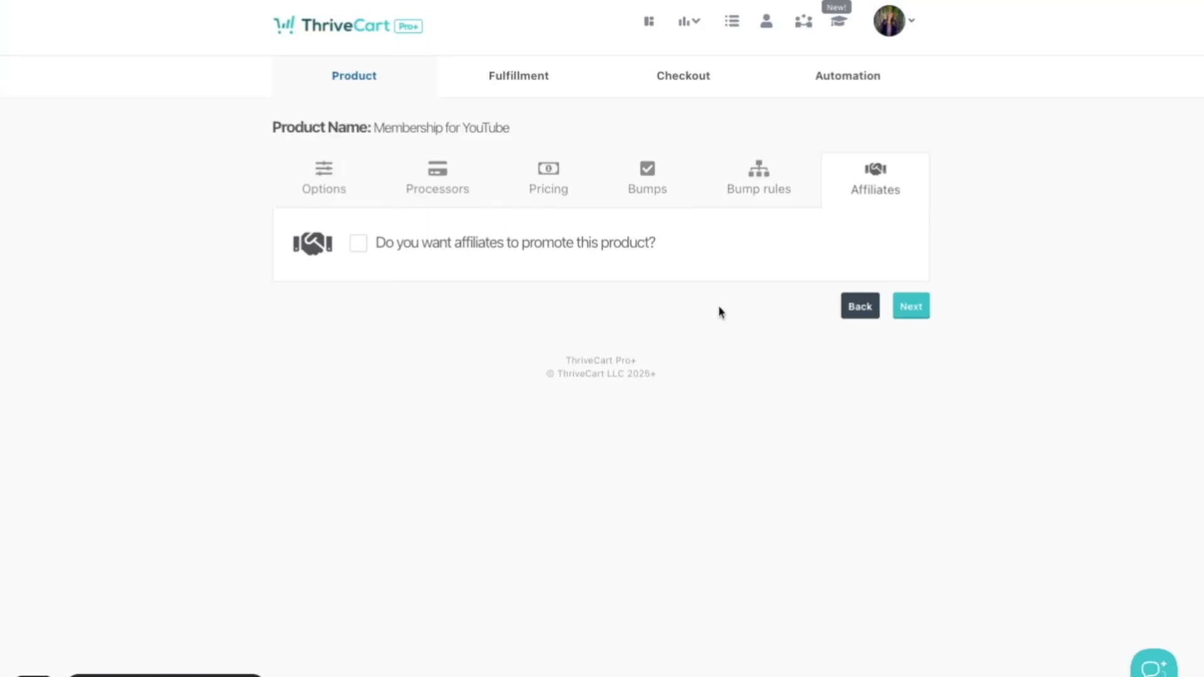
pyautogui.click(914, 308)
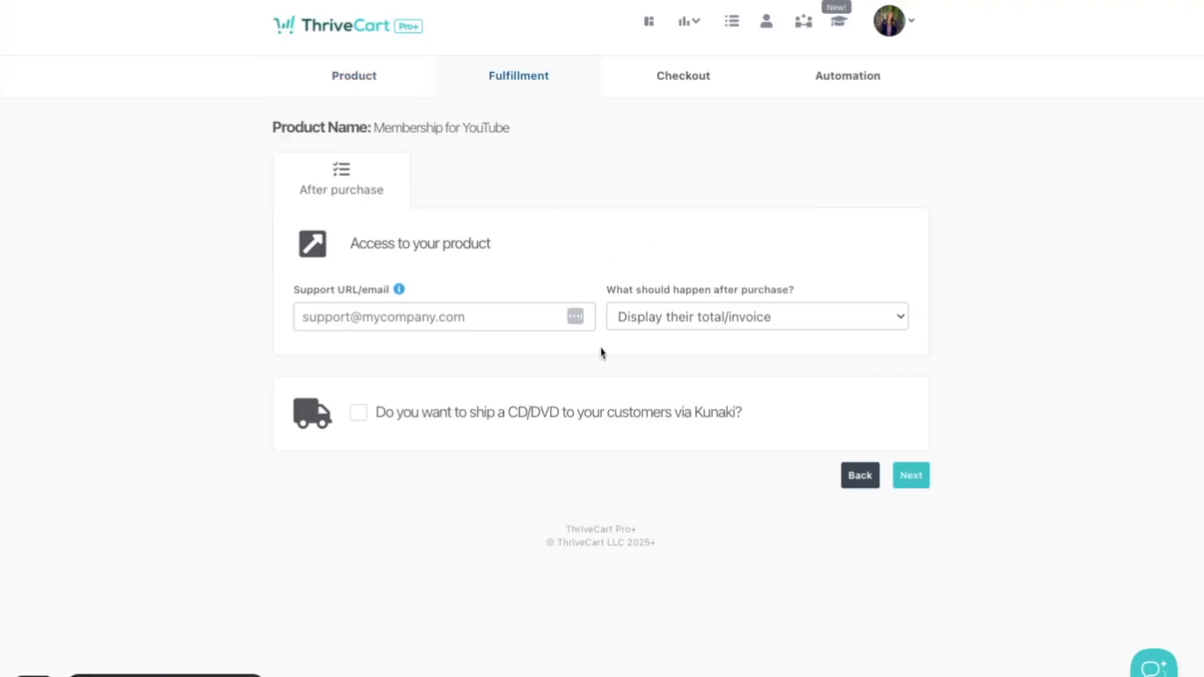
# Step: Set the after-purchase action to "Add them to my membership site", keeping ThriveCart Learn as the membership platform
pyautogui.click(658, 324)
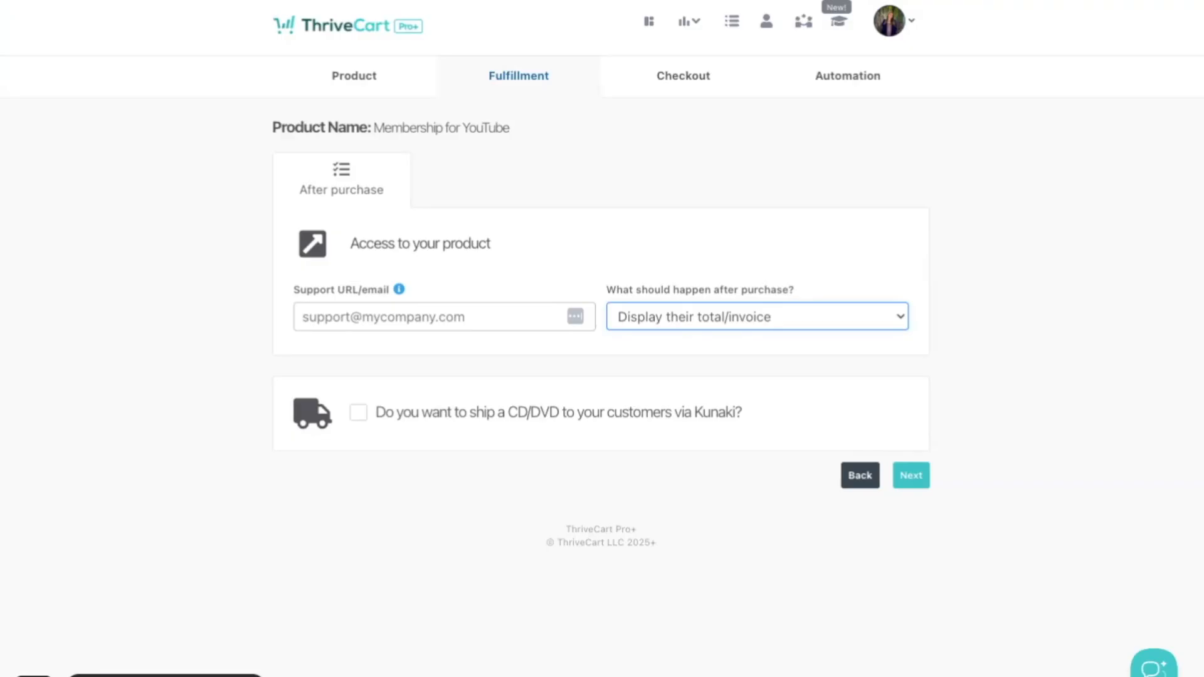
pyautogui.click(704, 370)
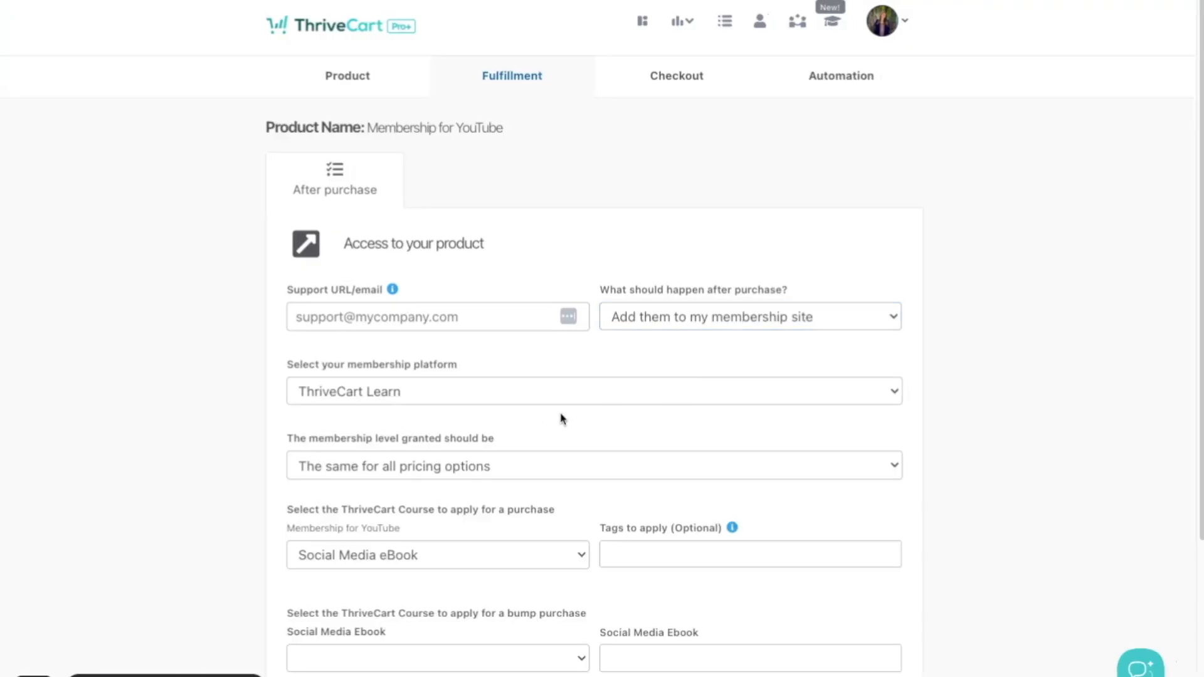
pyautogui.click(493, 390)
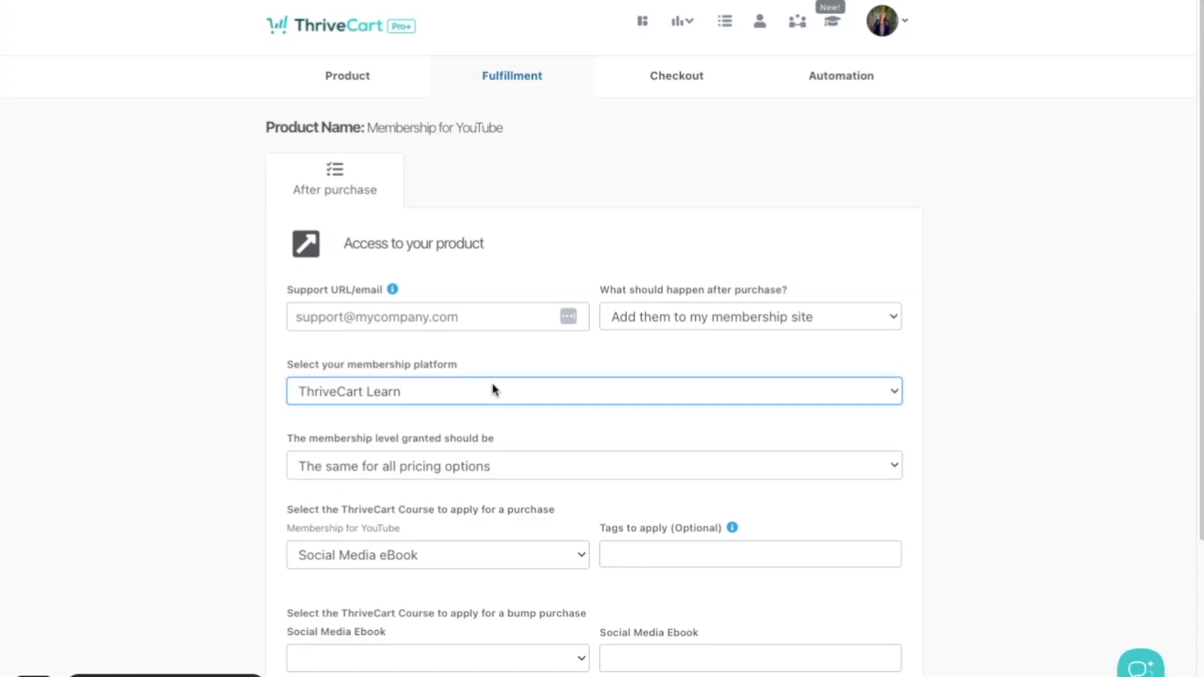
# Step: Assign the Next Level Membership course to the main purchase and the Social Media eBook course to the bump purchase
pyautogui.scroll(-4, 332, 267)
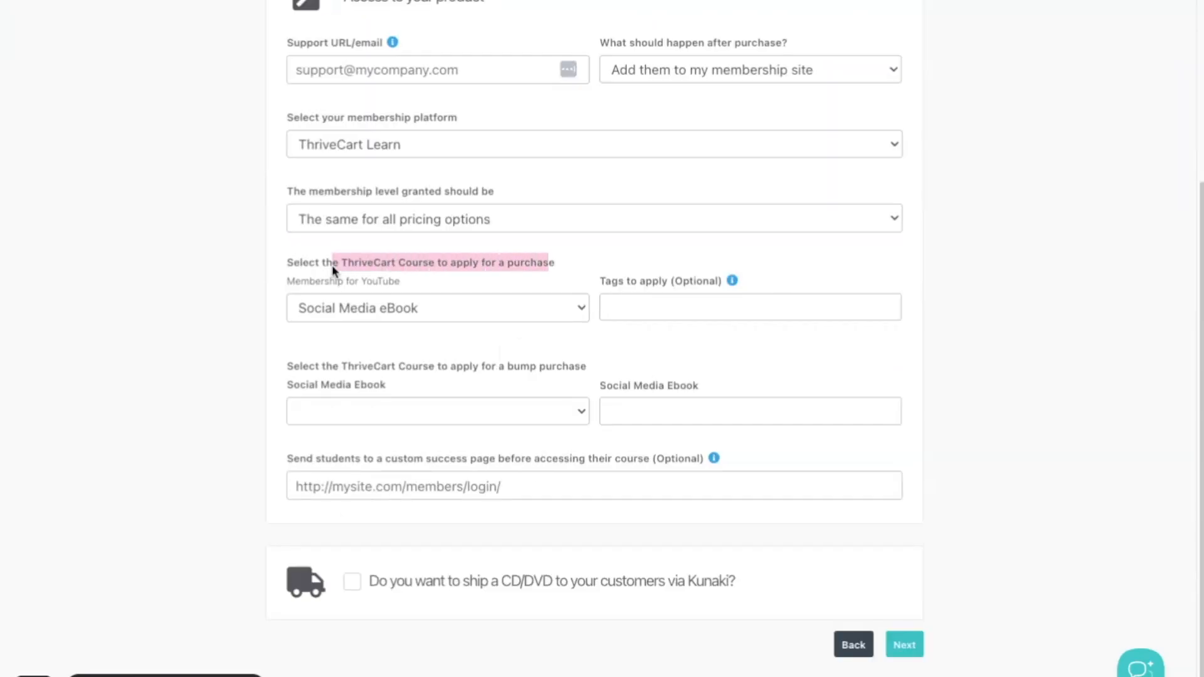
pyautogui.click(503, 320)
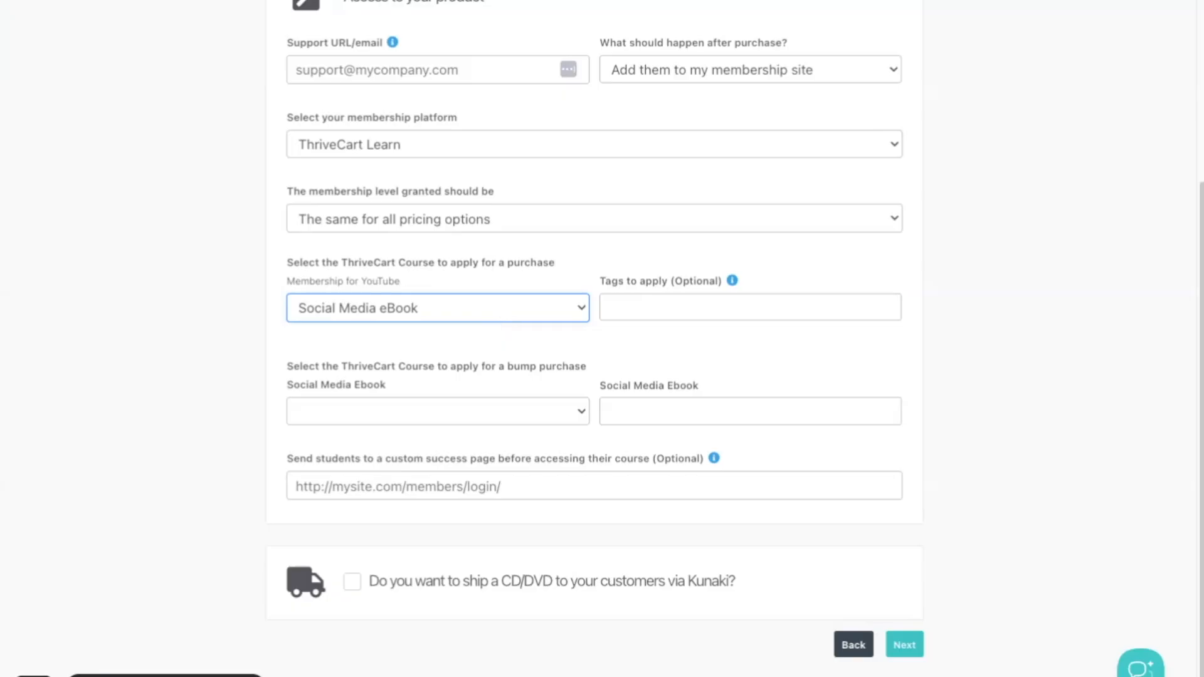
pyautogui.click(461, 326)
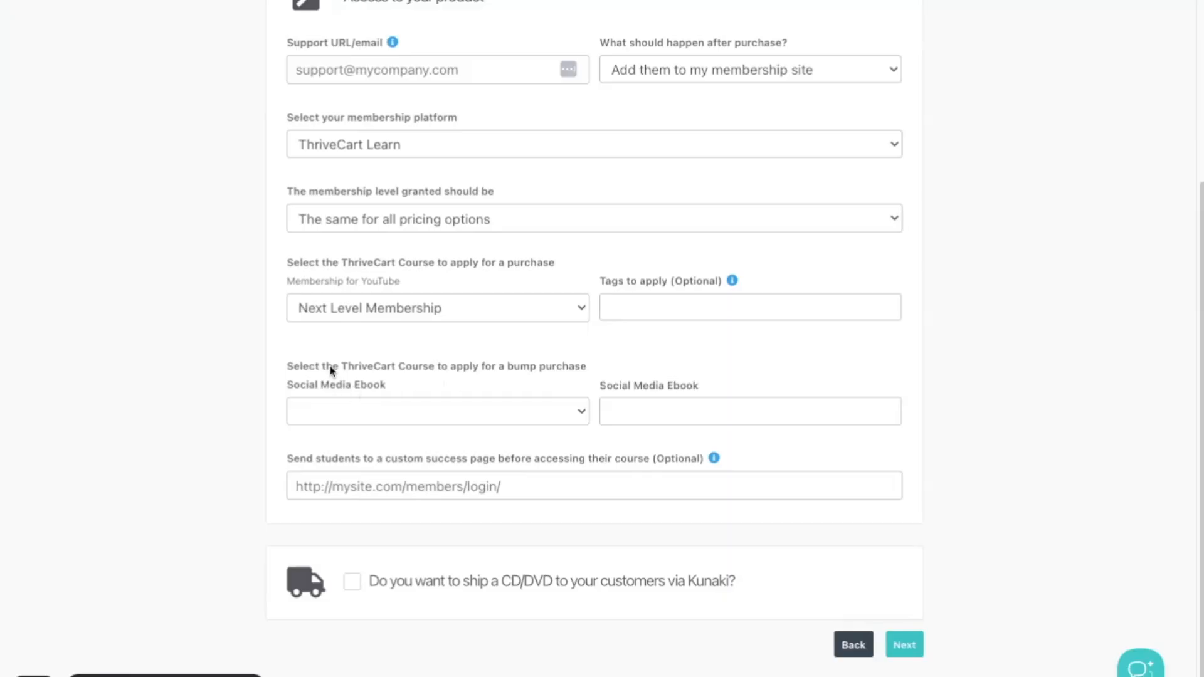
pyautogui.click(514, 422)
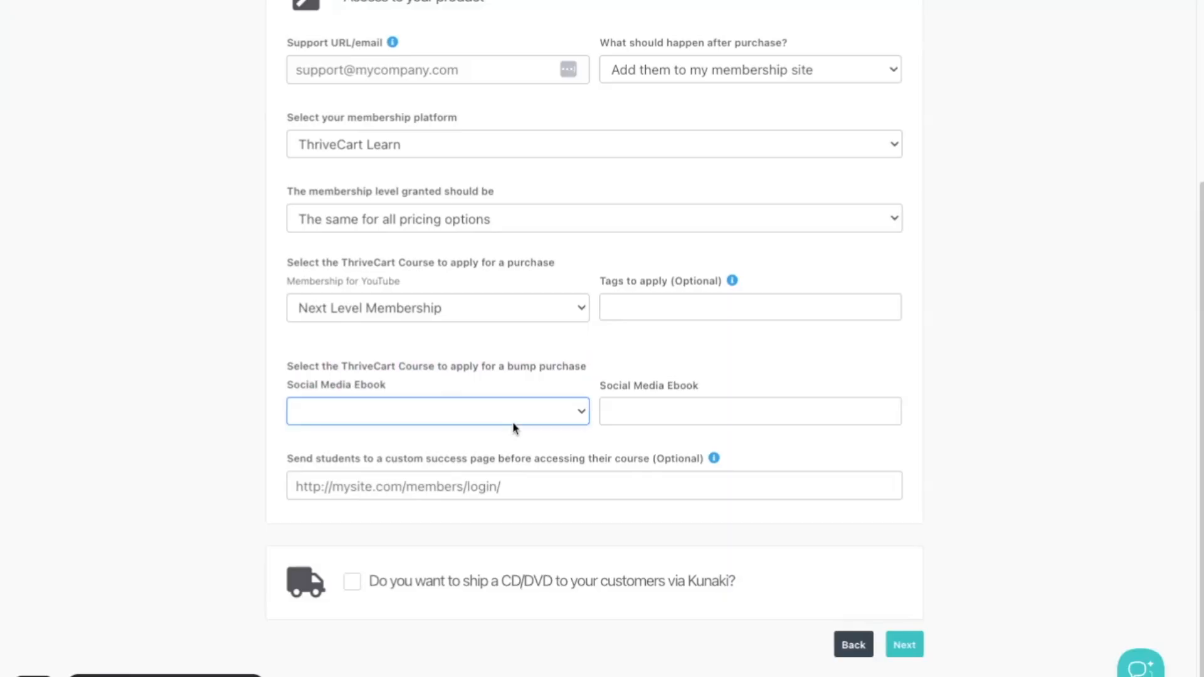
pyautogui.click(510, 443)
pyautogui.click(510, 547)
# Step: Fill in the support contact's e-mail for the product and continue to the checkout design
pyautogui.click(379, 69)
pyautogui.click(389, 97)
pyautogui.click(389, 96)
pyautogui.click(357, 109)
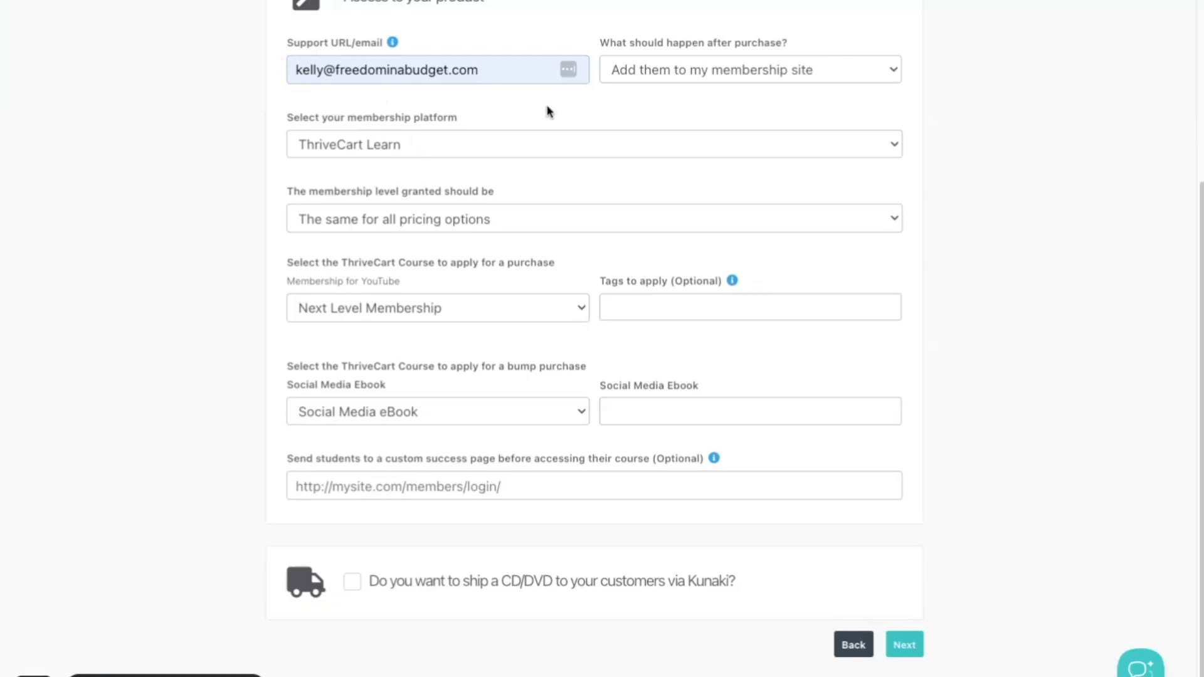
pyautogui.click(904, 645)
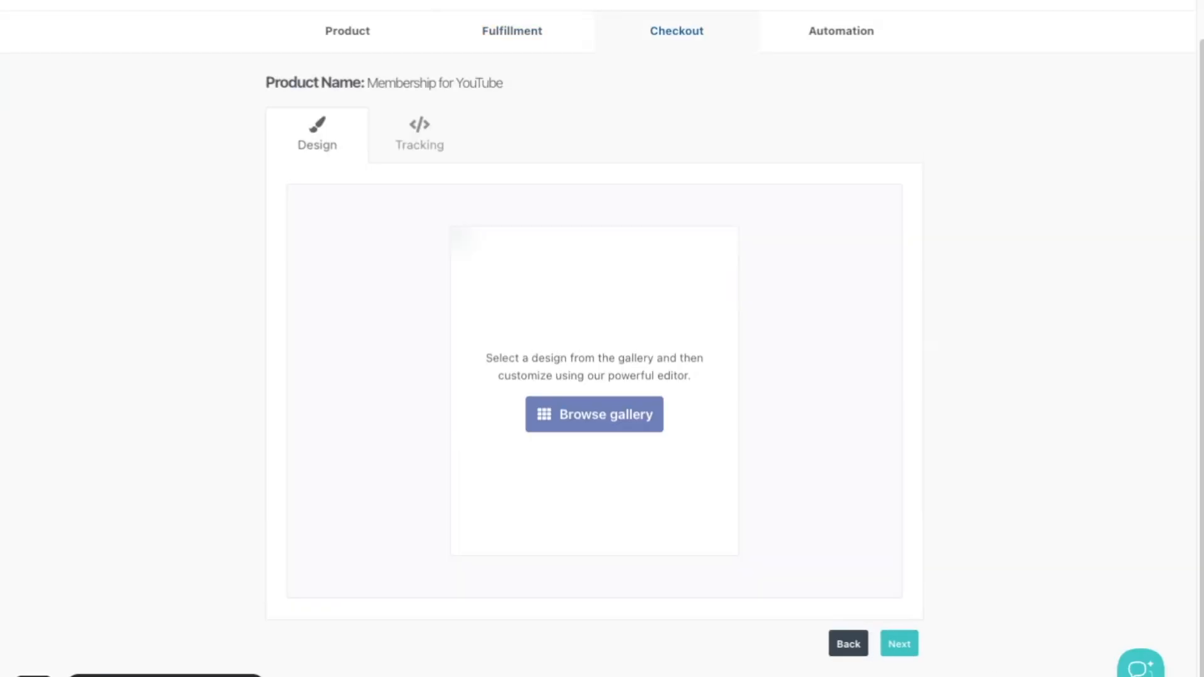
# Step: Browse the design gallery and select the blue and pink "Get More Leads, Sales, and Growth – Without the Guesswork" sales cart template
pyautogui.click(595, 425)
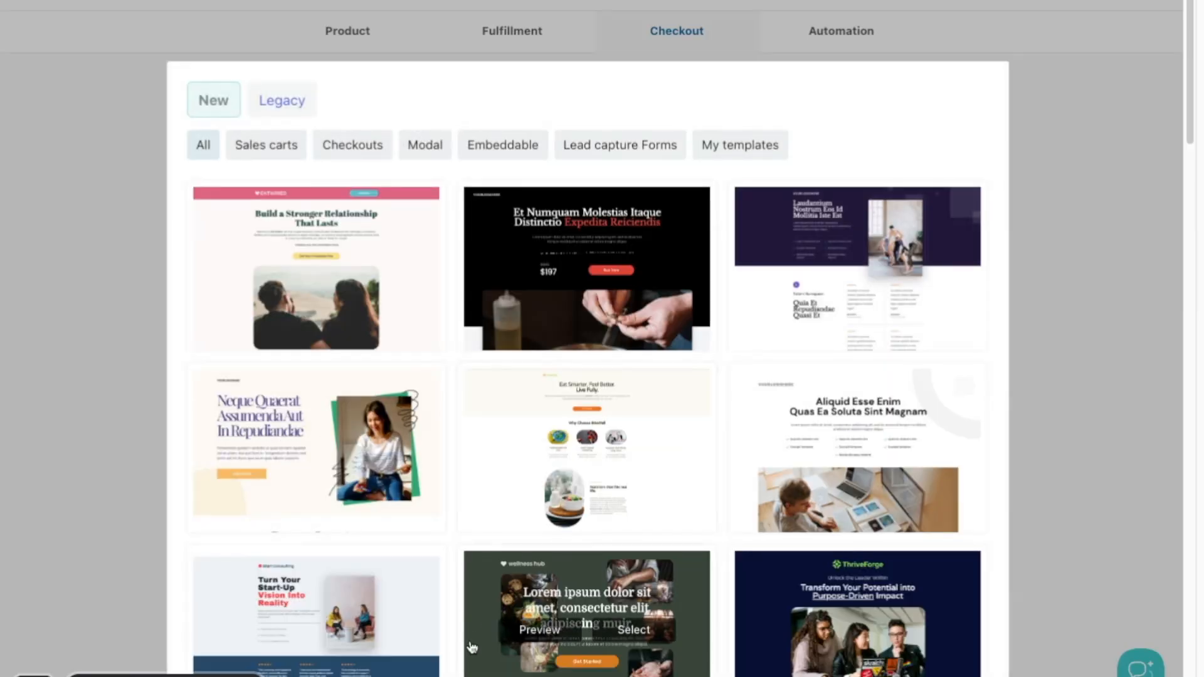
pyautogui.scroll(-5, 555, 321)
pyautogui.scroll(-20, 549, 330)
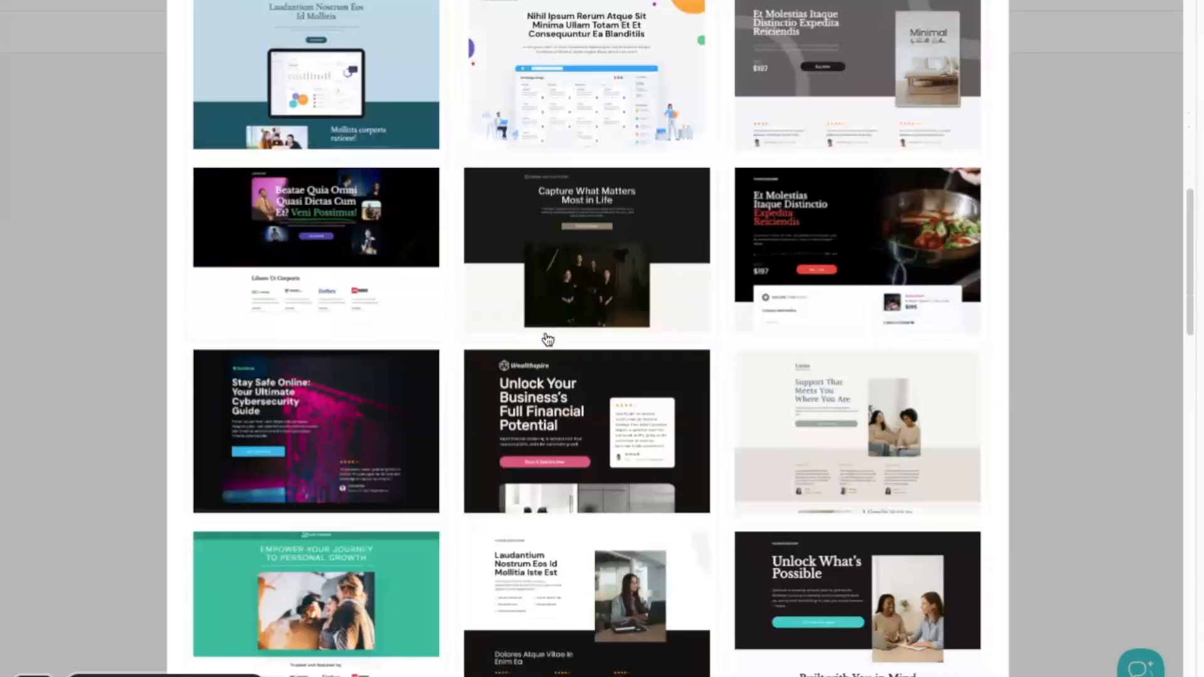
pyautogui.scroll(20, 548, 345)
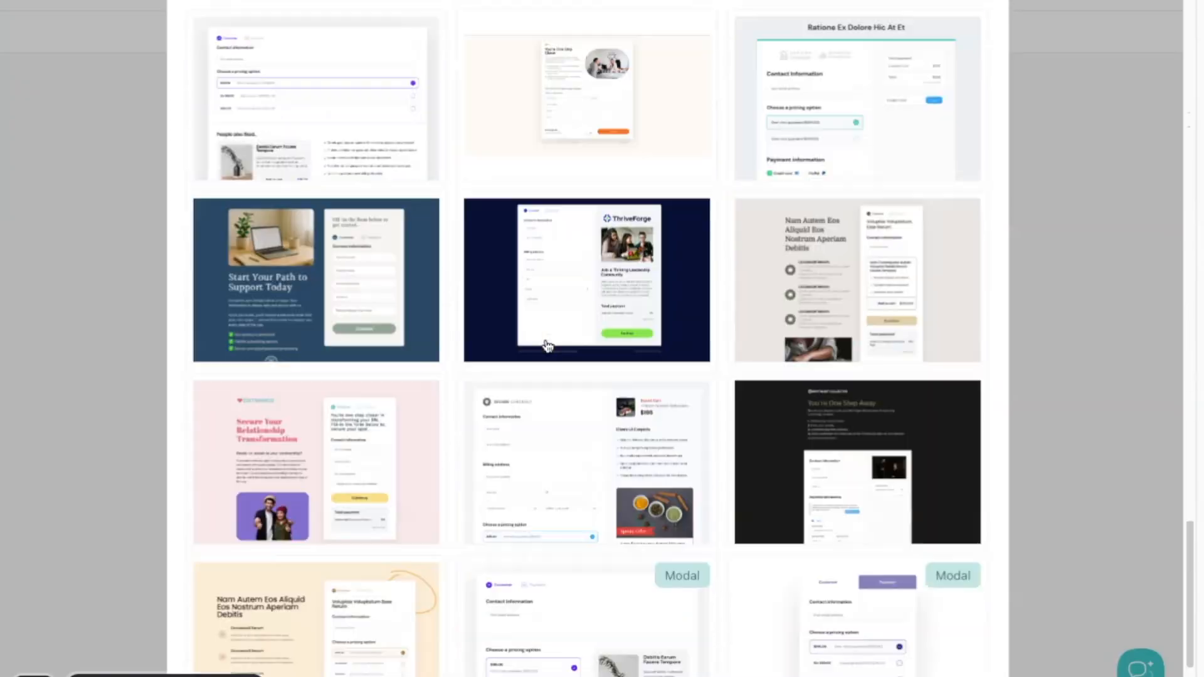
pyautogui.scroll(-7, 546, 334)
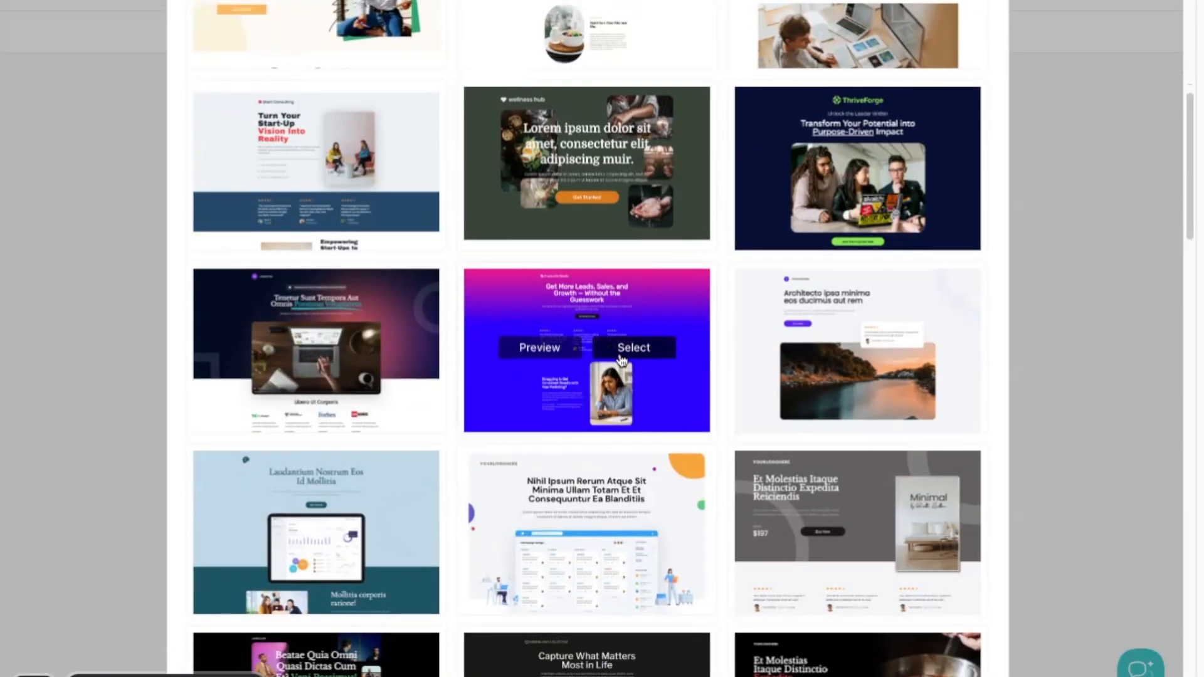
pyautogui.click(623, 358)
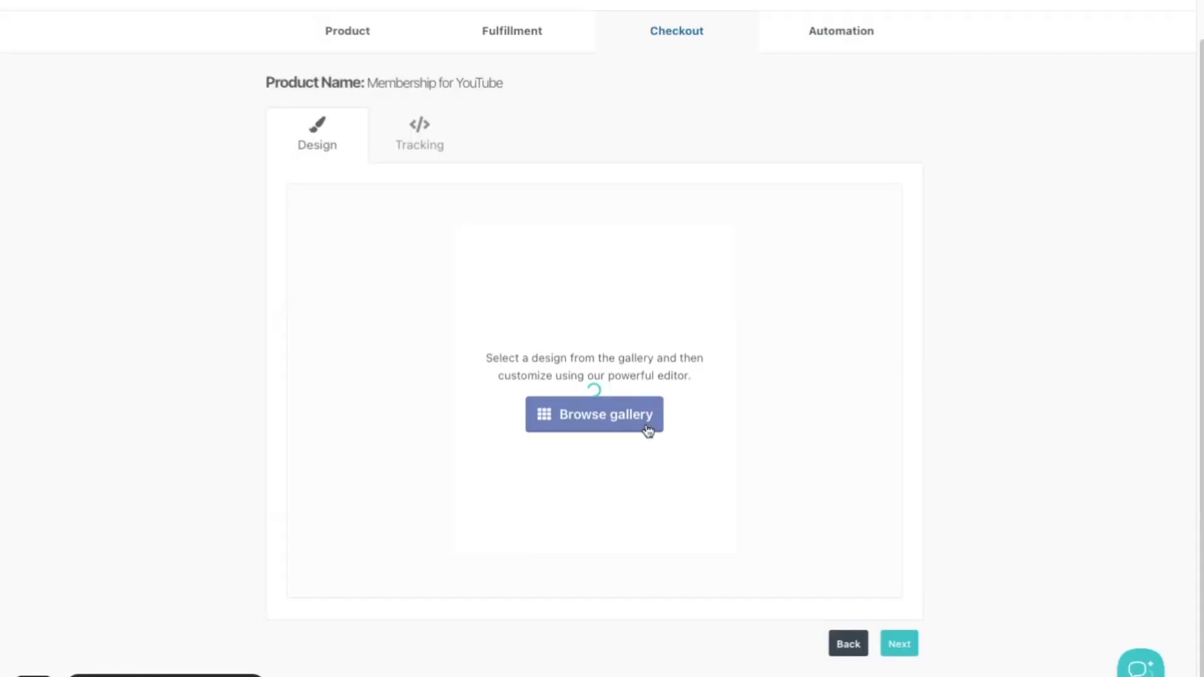
# Step: Examine the template's first cart page from the testimonials through the bonuses and guarantee to the FAQ section
pyautogui.scroll(-10, 518, 375)
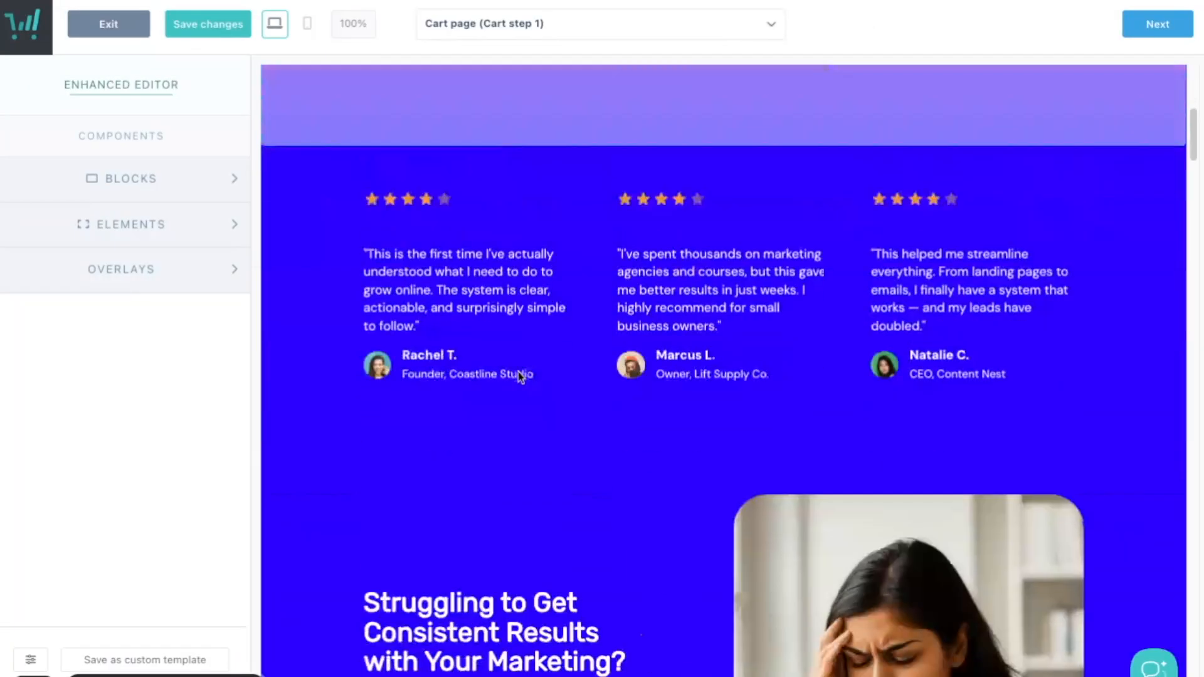
pyautogui.scroll(-15, 518, 376)
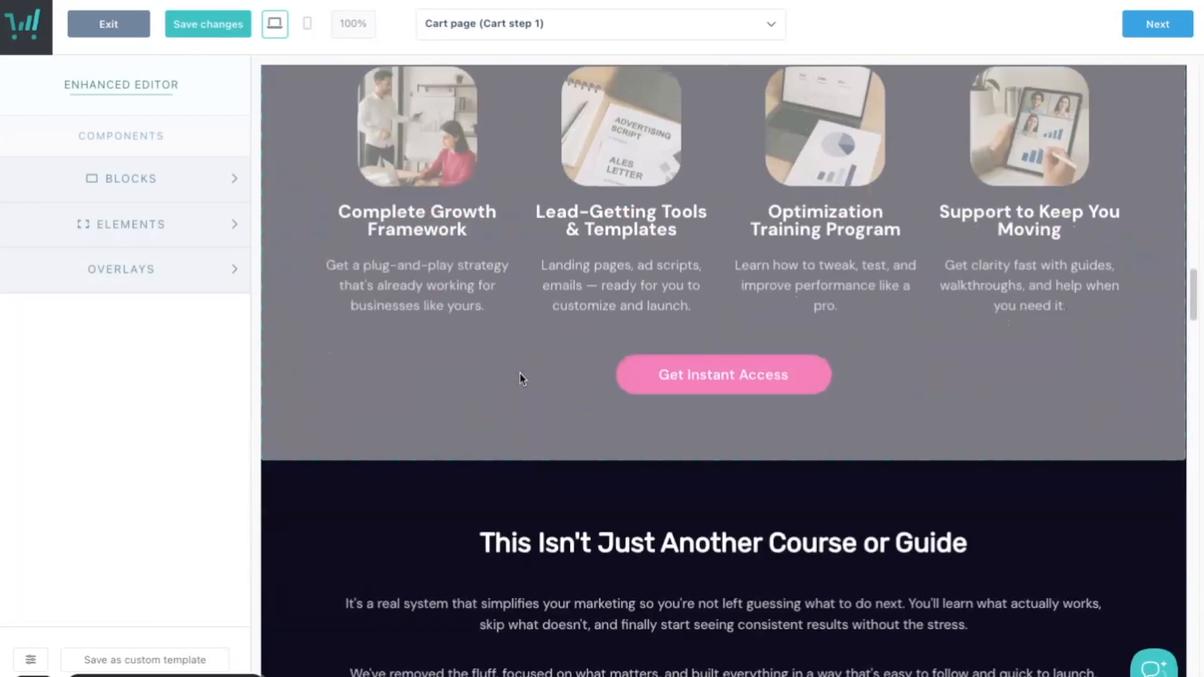
pyautogui.scroll(-15, 521, 379)
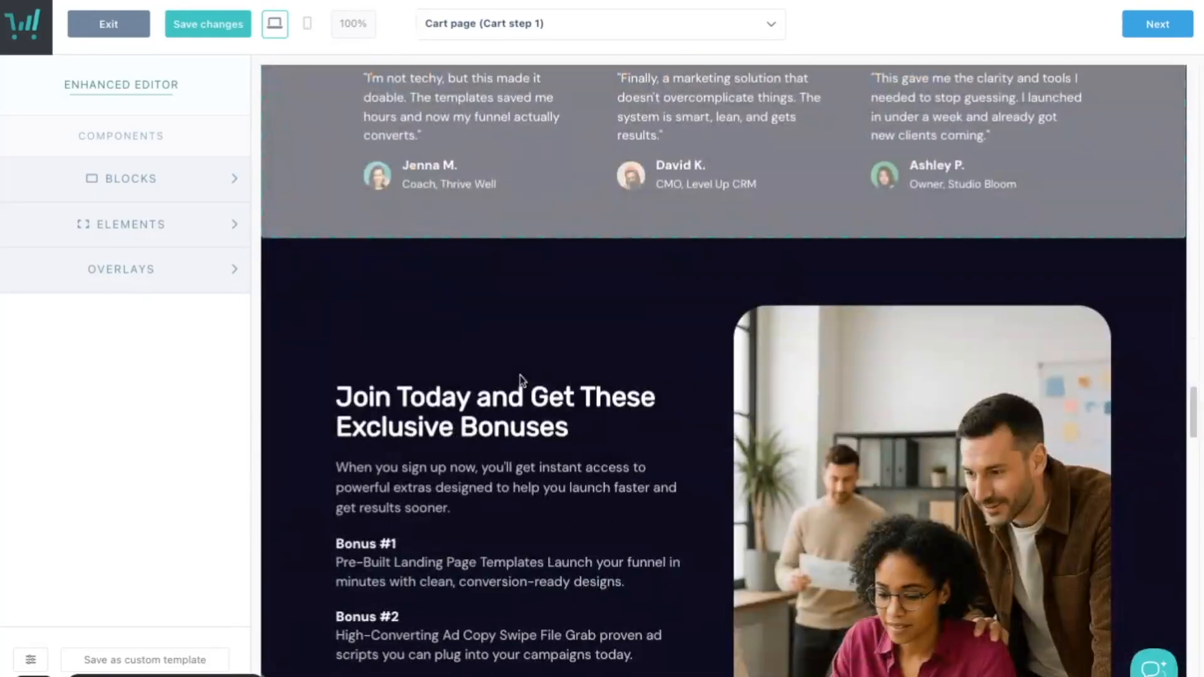
pyautogui.scroll(-10, 601, 417)
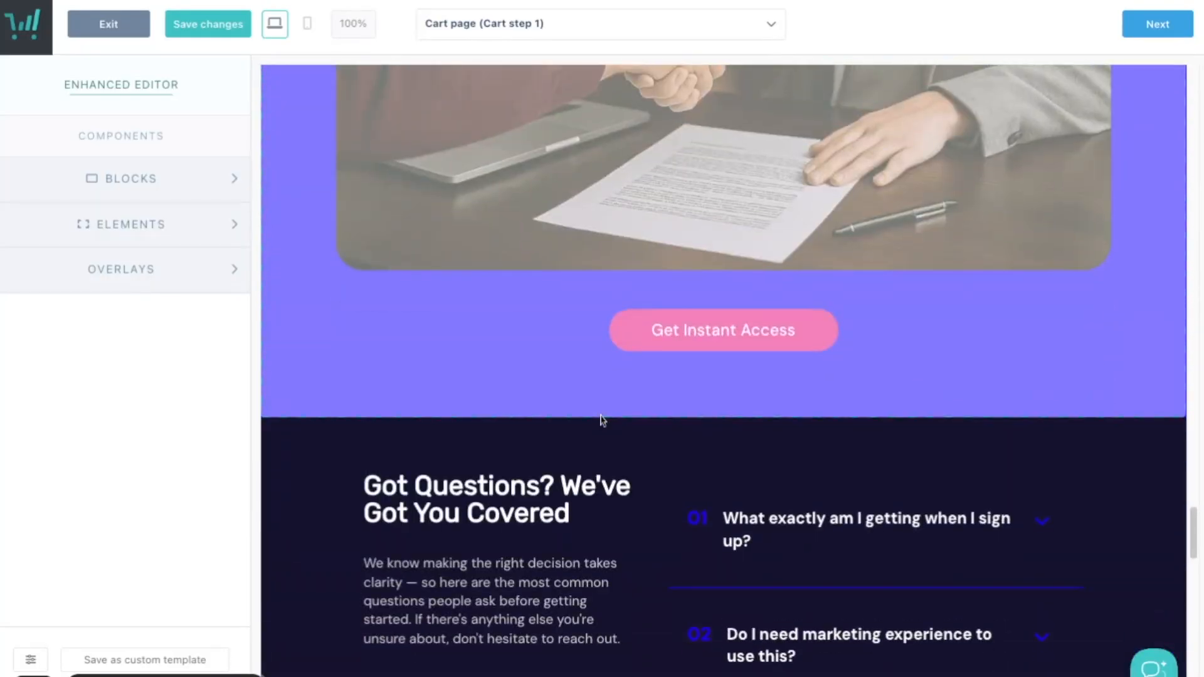
pyautogui.scroll(-4, 586, 426)
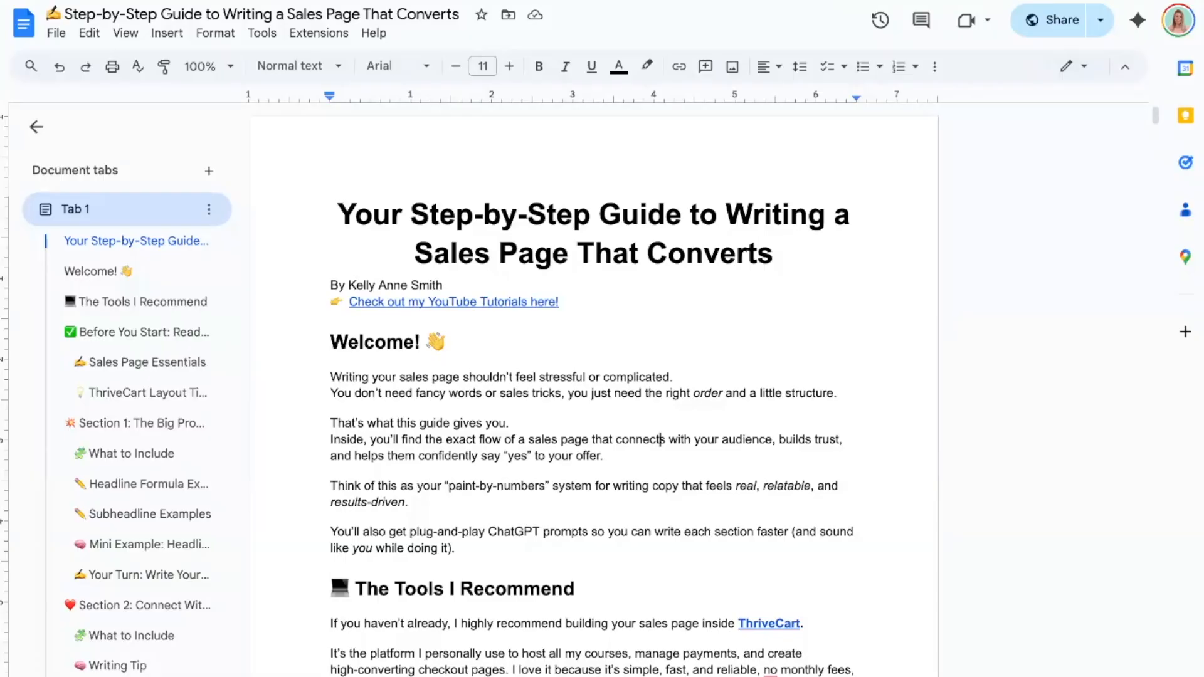
# Step: Switch to the Google Docs guide on writing a sales page and examine its introduction and Sales Page Essentials checklist
pyautogui.scroll(-3, 661, 273)
pyautogui.scroll(-10, 660, 273)
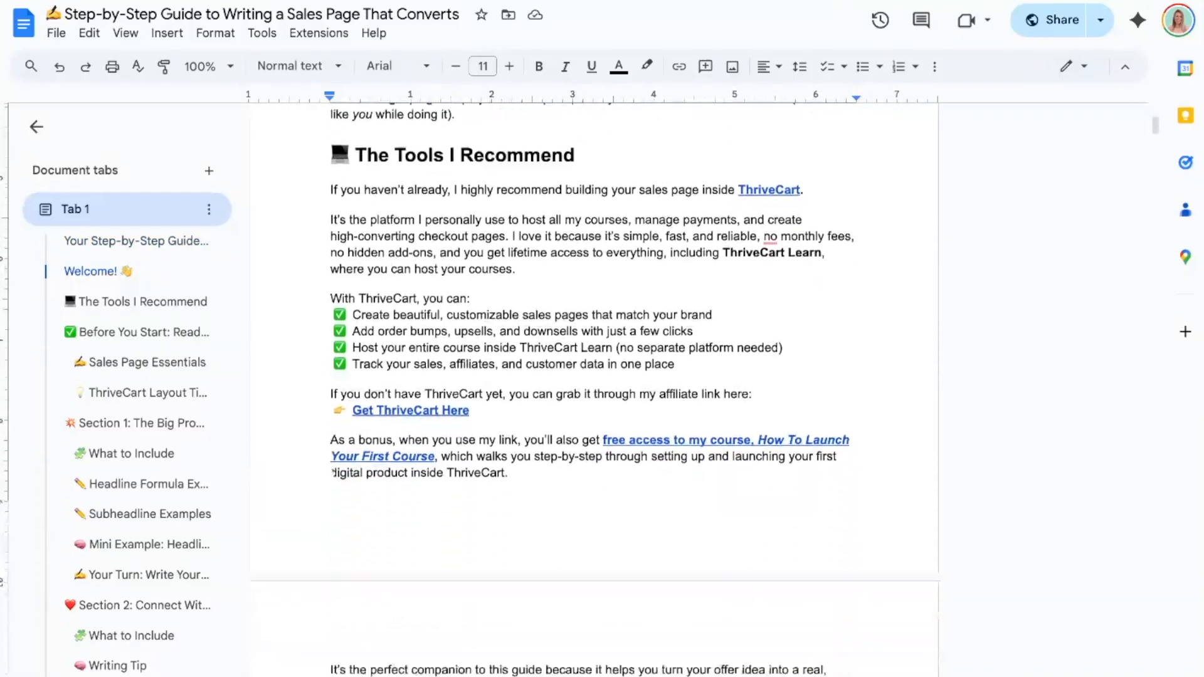
pyautogui.scroll(-8, 592, 389)
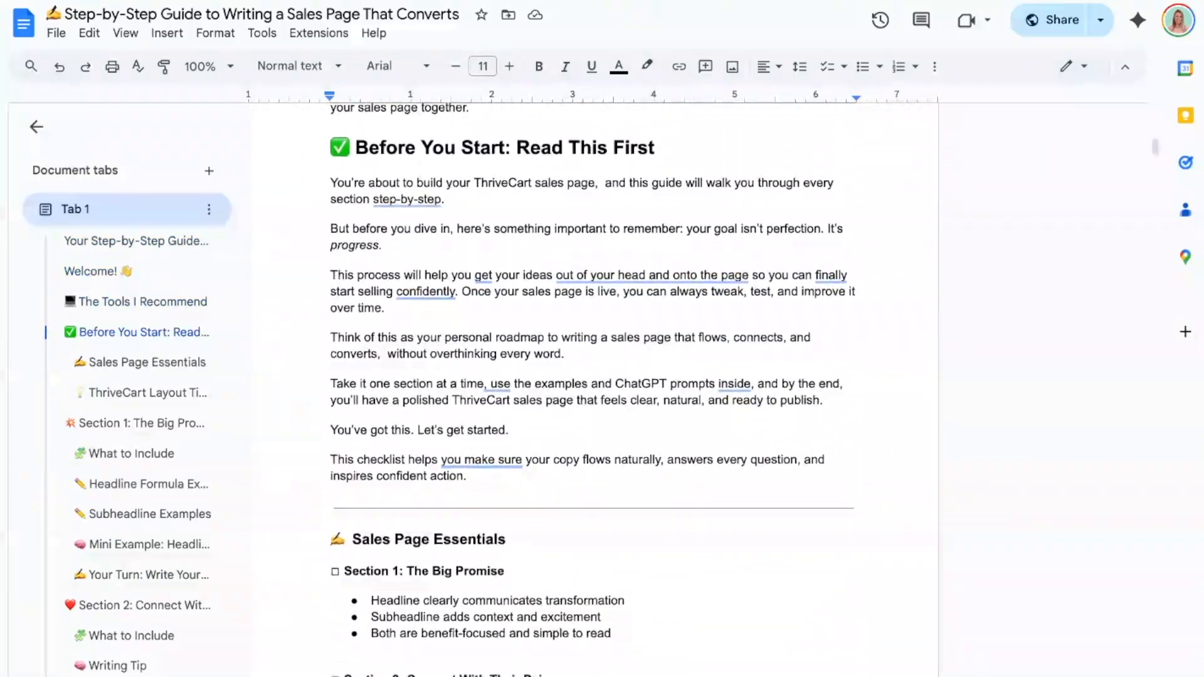
pyautogui.scroll(-5, 593, 389)
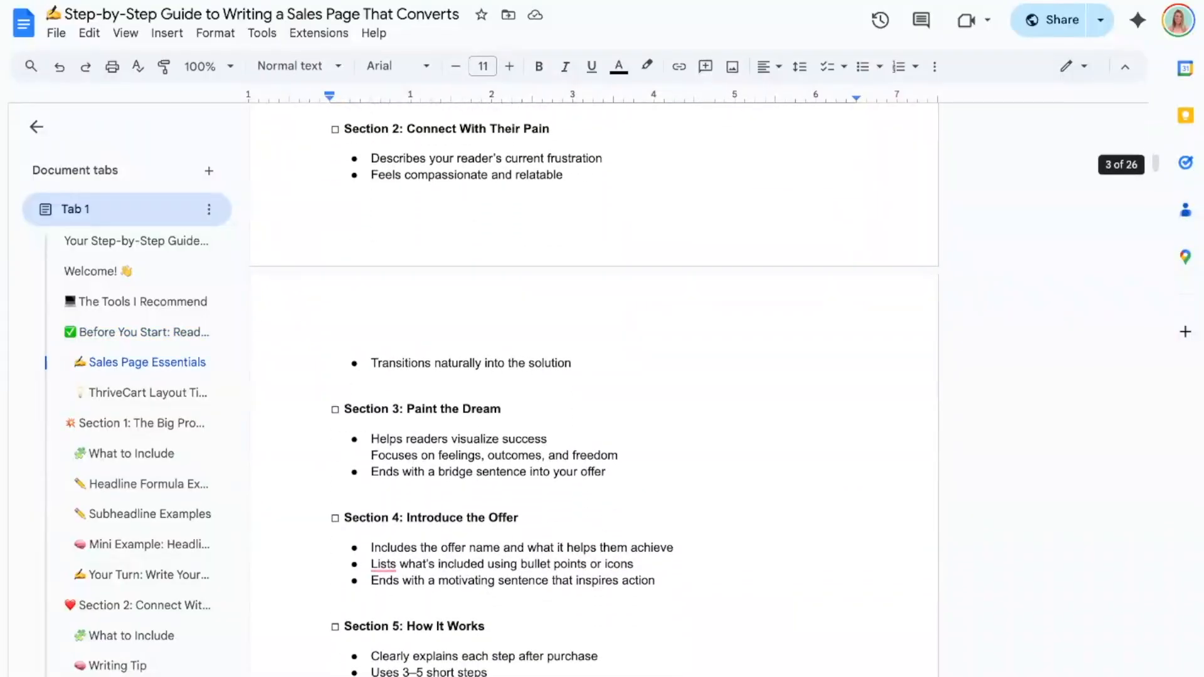
pyautogui.click(103, 430)
pyautogui.scroll(-6, 352, 382)
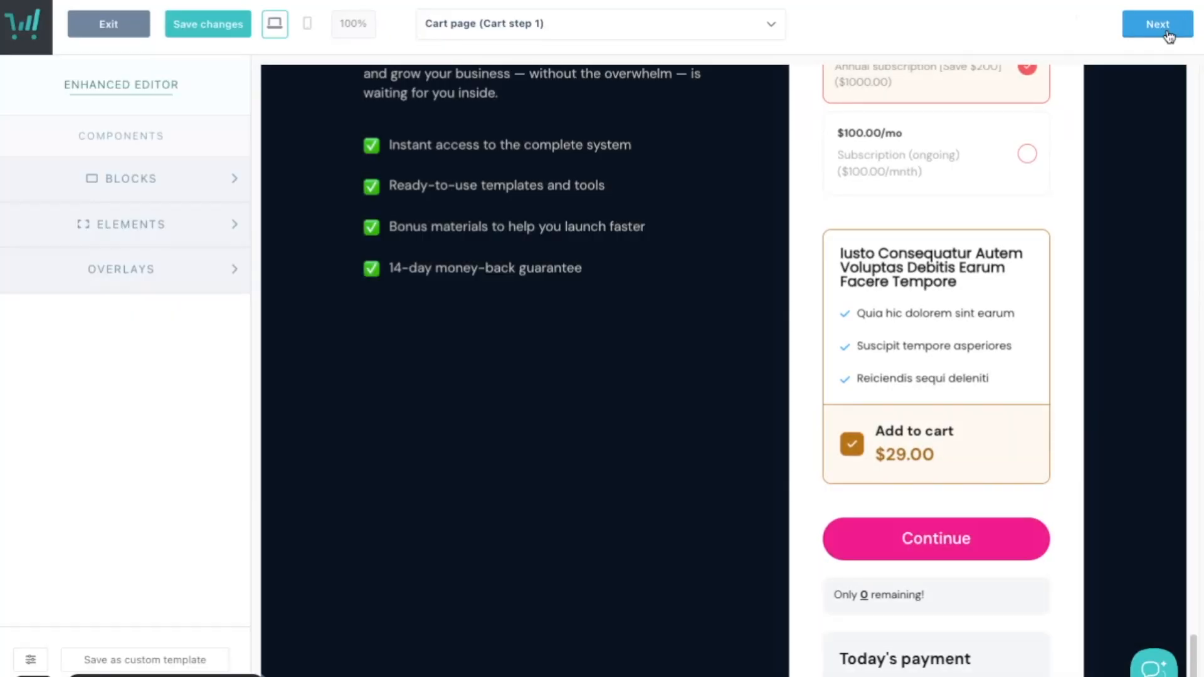
# Step: Advance through the payment step and the success page without editing them, and complete the checkout design
pyautogui.click(1165, 32)
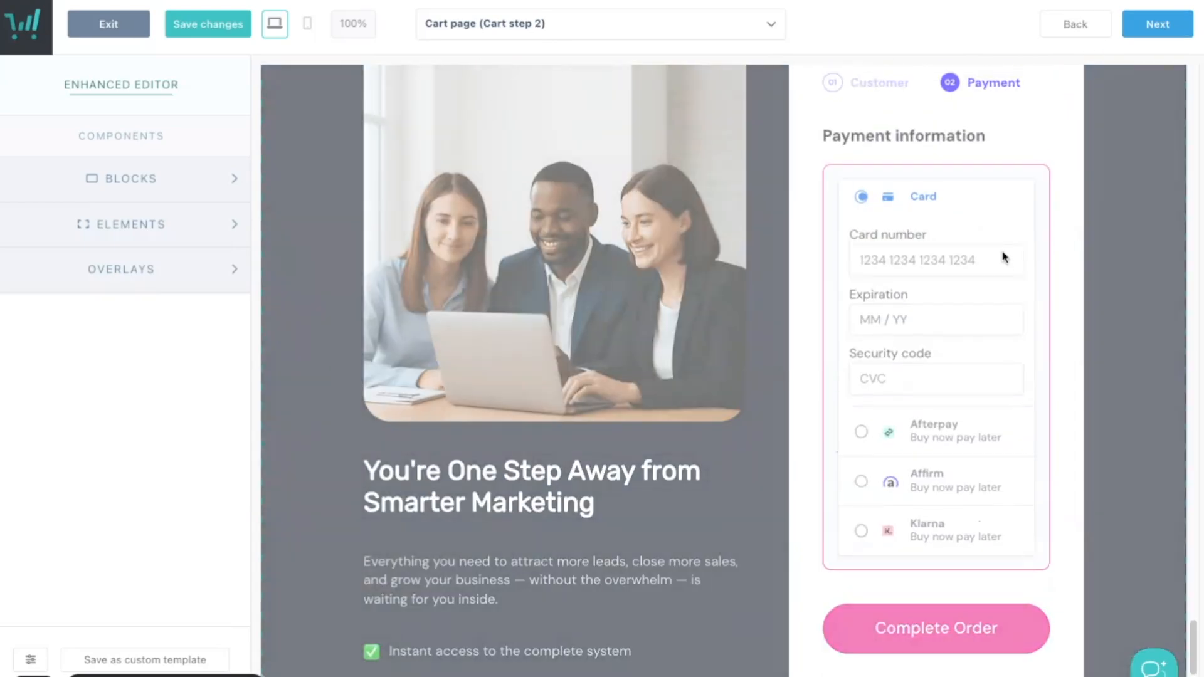
pyautogui.click(1157, 24)
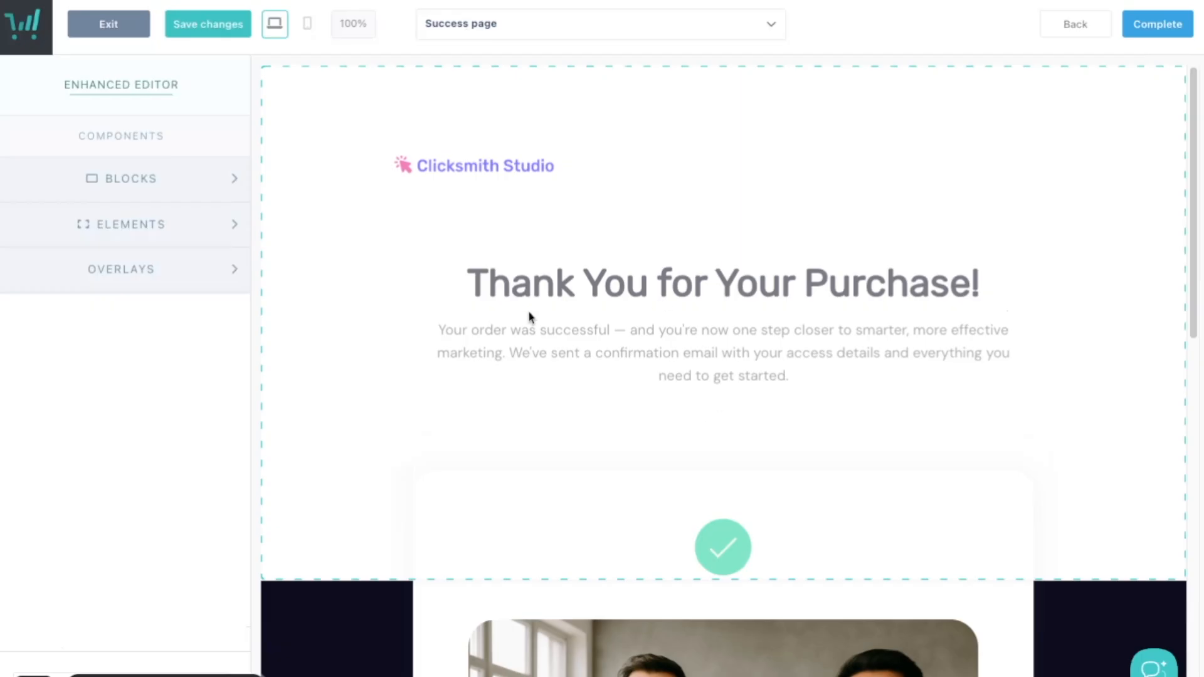
pyautogui.scroll(-12, 521, 420)
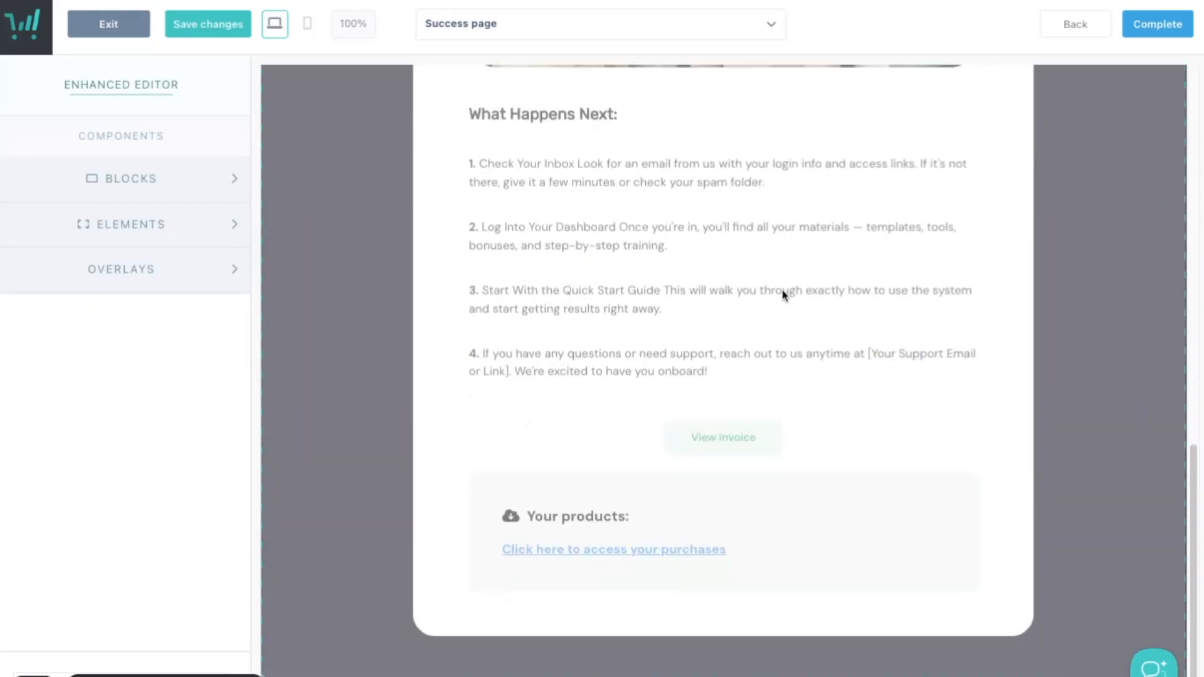
pyautogui.scroll(9, 637, 290)
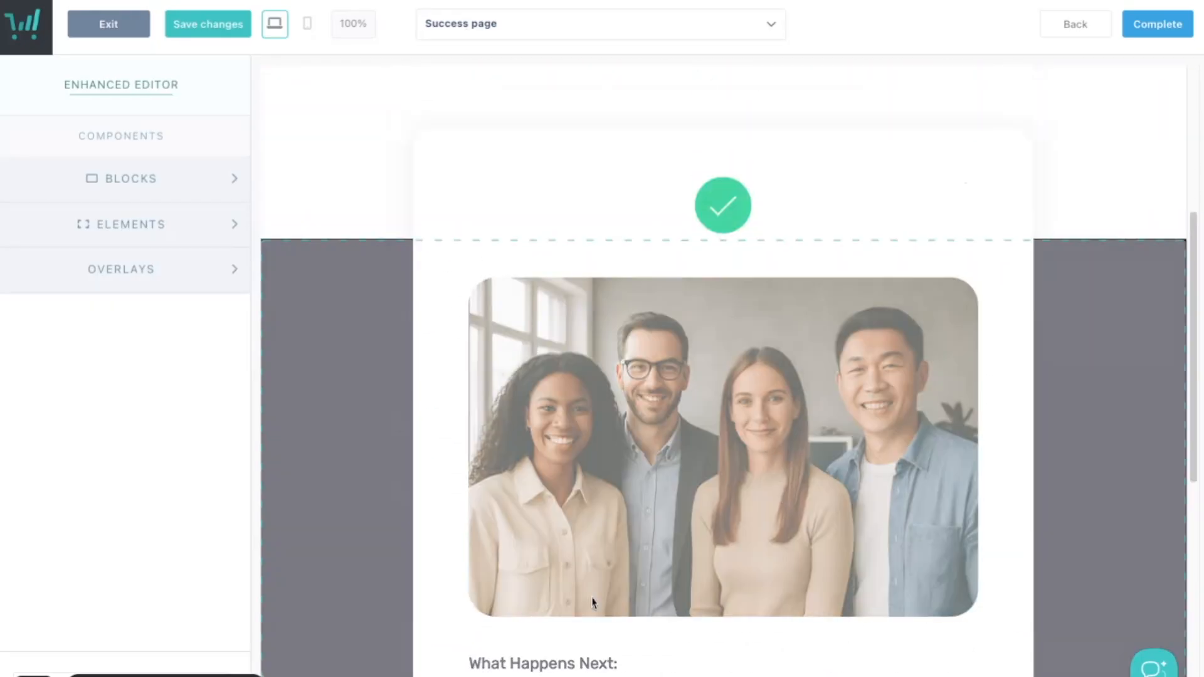
pyautogui.scroll(-5, 721, 518)
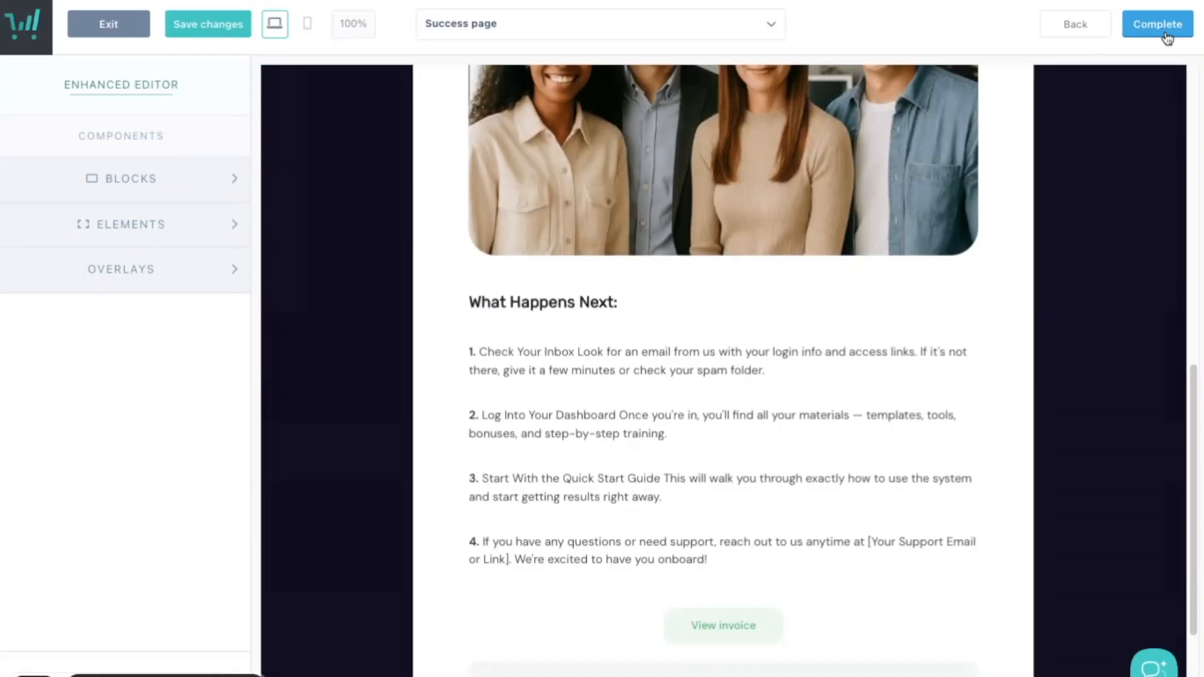
pyautogui.click(1164, 35)
# Step: Continue past the checkout design and tracking settings to the automation rules, leaving all tracking services disabled
pyautogui.scroll(-2, 984, 414)
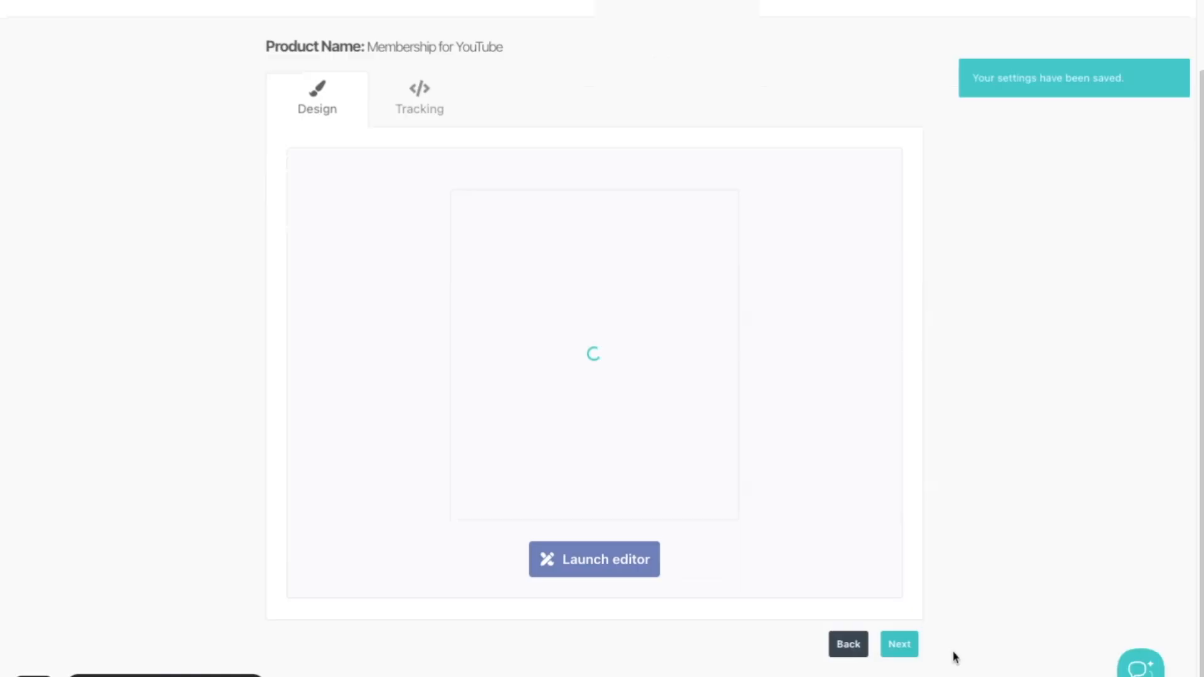
pyautogui.click(901, 649)
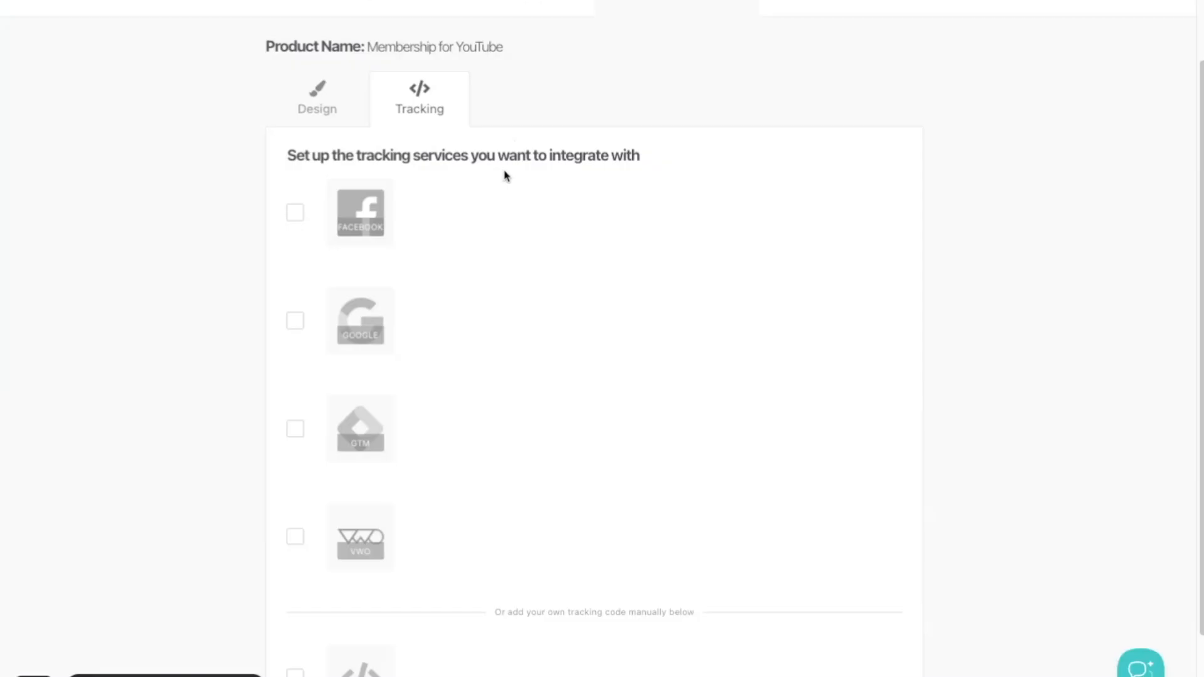
pyautogui.scroll(-2, 280, 275)
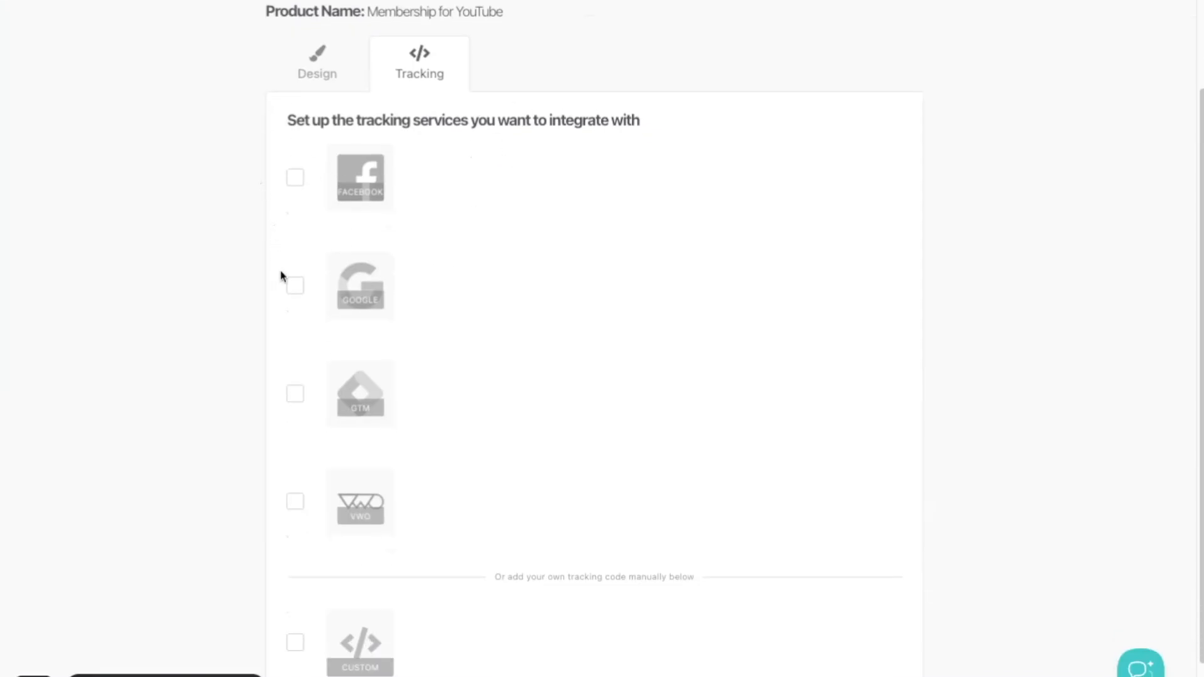
pyautogui.scroll(3, 578, 329)
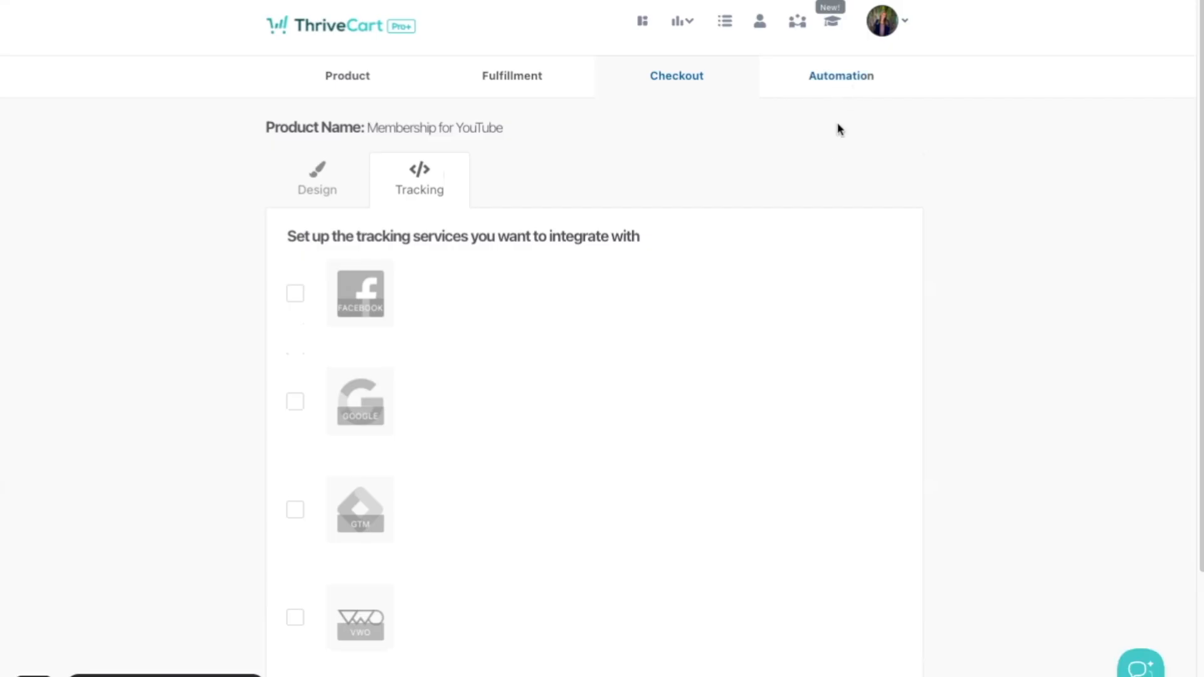
pyautogui.scroll(-3, 877, 128)
pyautogui.click(900, 645)
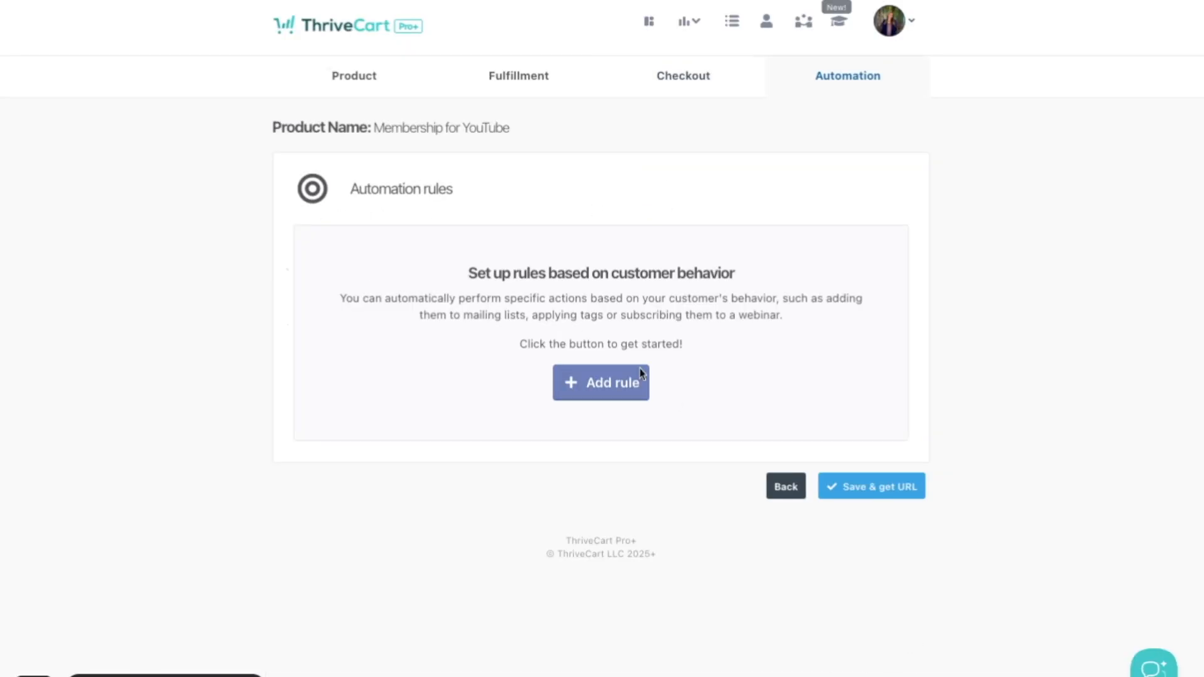
# Step: Add an automation rule that adds main-product buyers of the annual subscription pricing option to the Next Level Membership segment in Flodesk
pyautogui.click(602, 384)
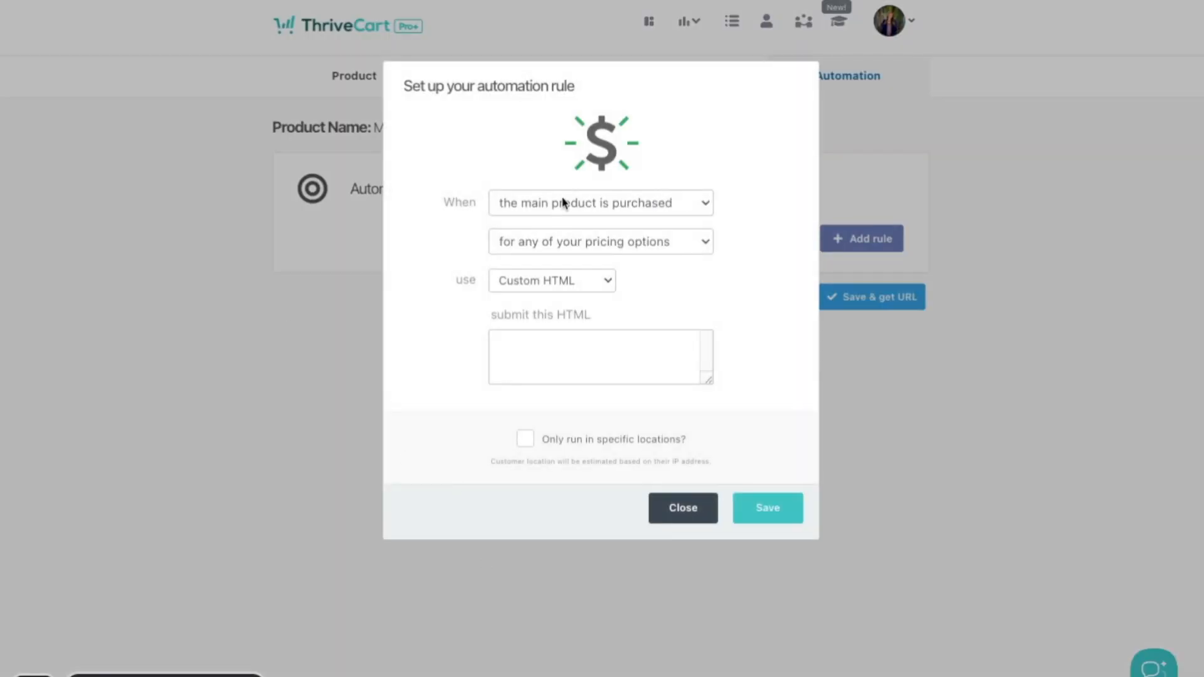
pyautogui.click(621, 251)
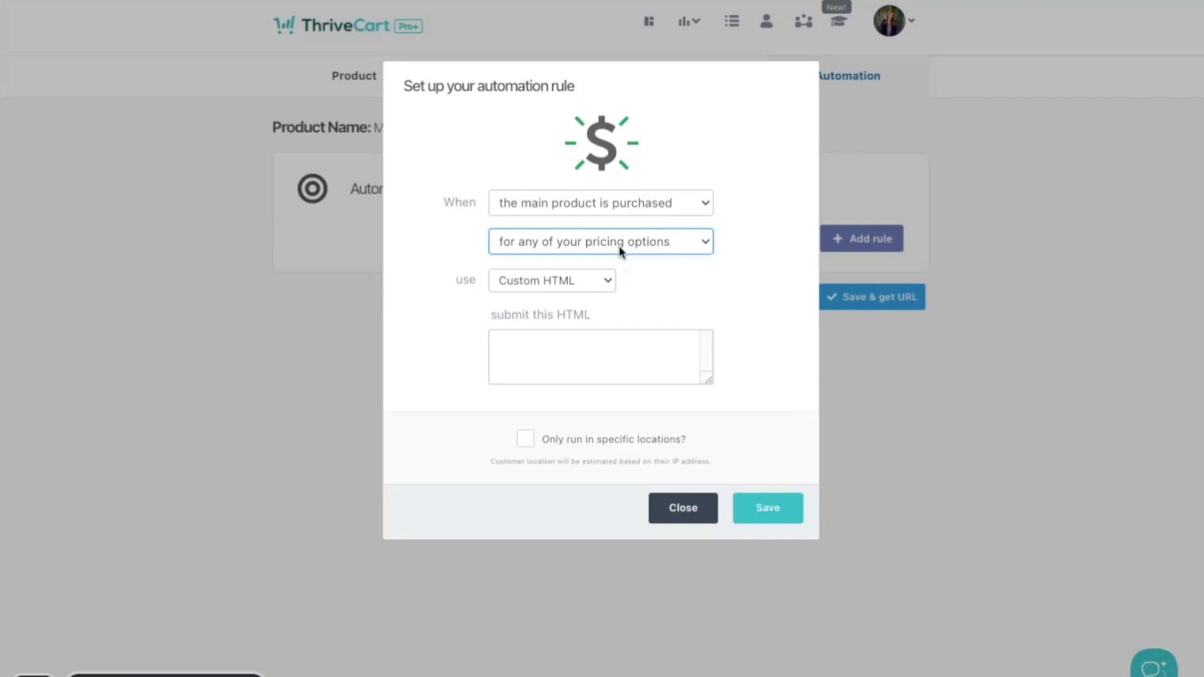
pyautogui.click(577, 285)
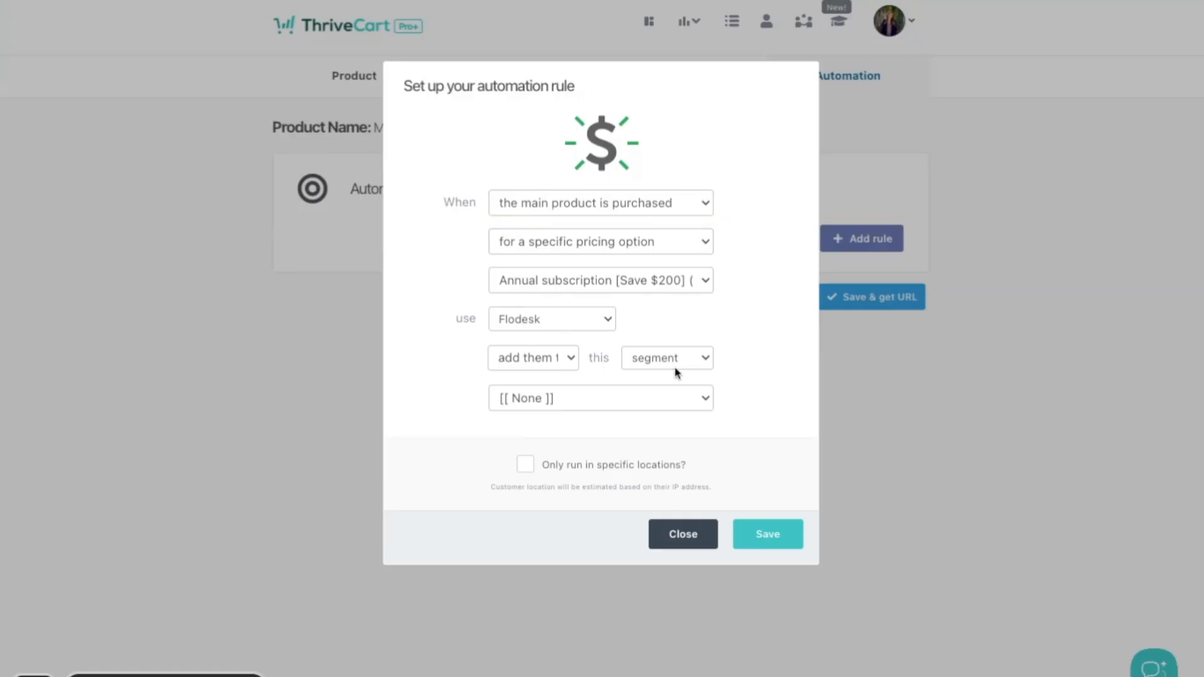
pyautogui.click(694, 406)
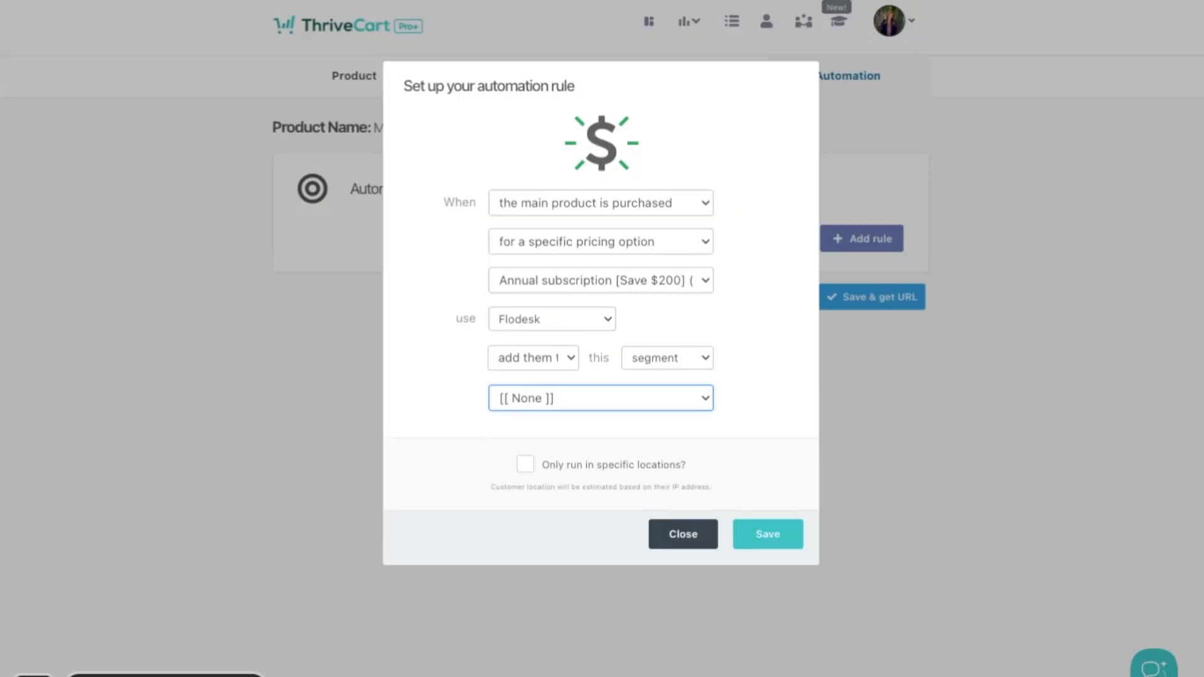
pyautogui.click(596, 446)
pyautogui.click(756, 437)
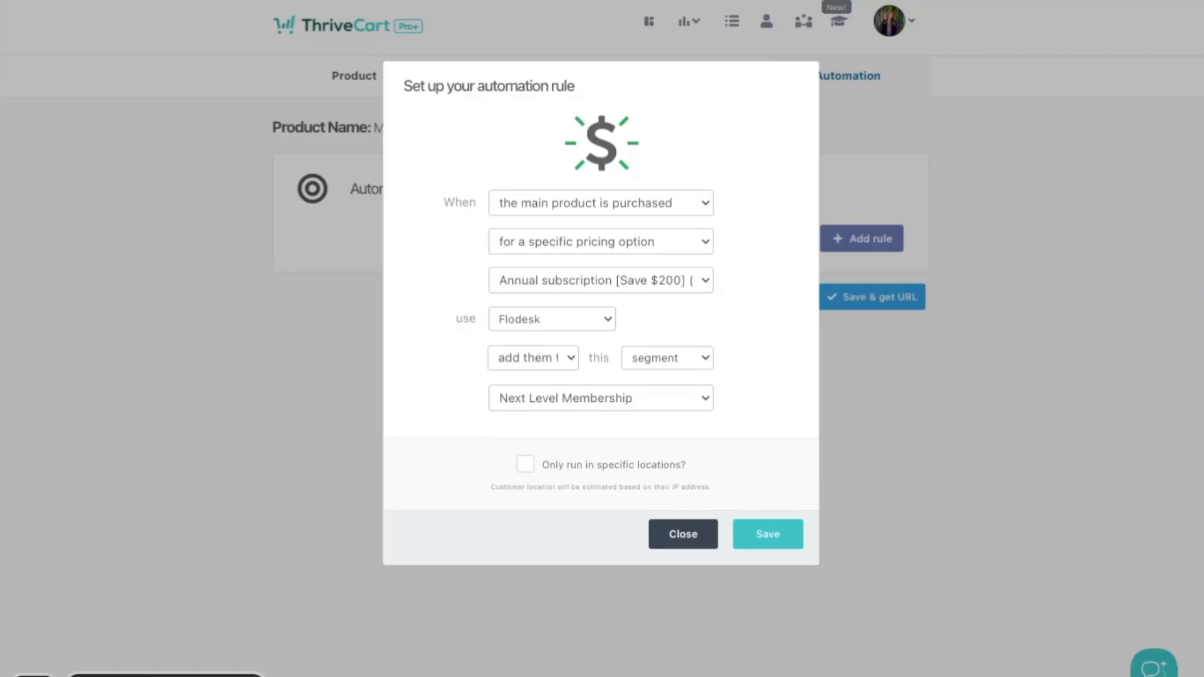
pyautogui.click(767, 535)
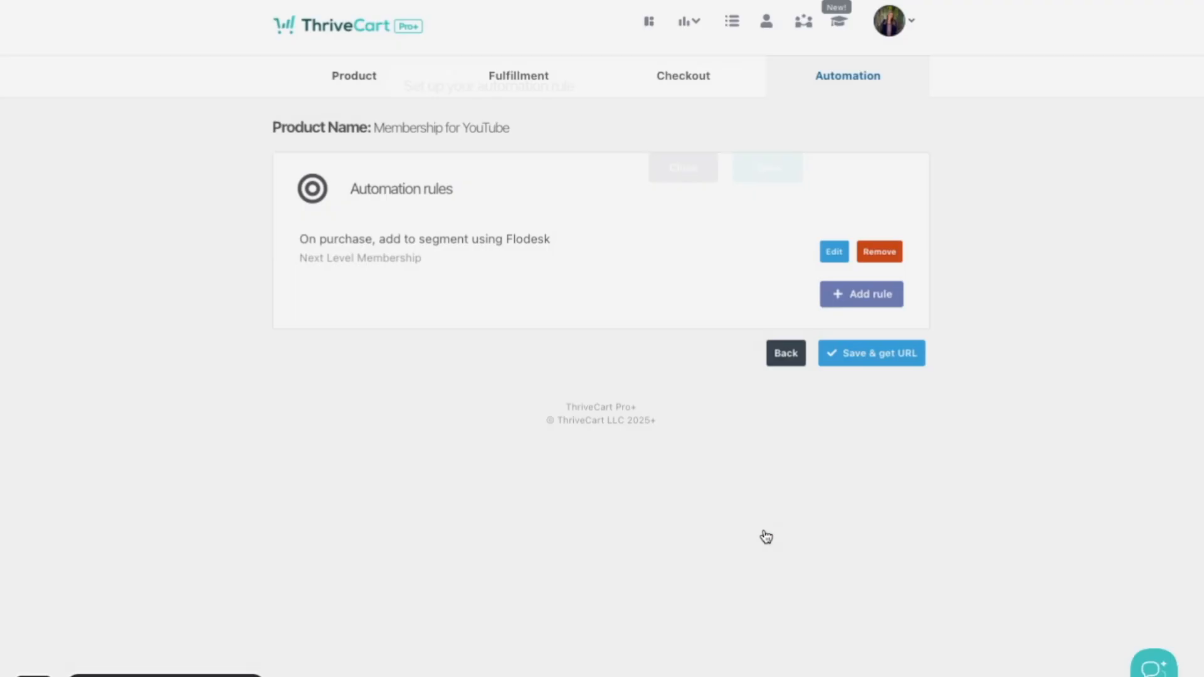
# Step: Save the product to get its URL, open the live checkout page and review its sections down to the FAQ
pyautogui.click(865, 357)
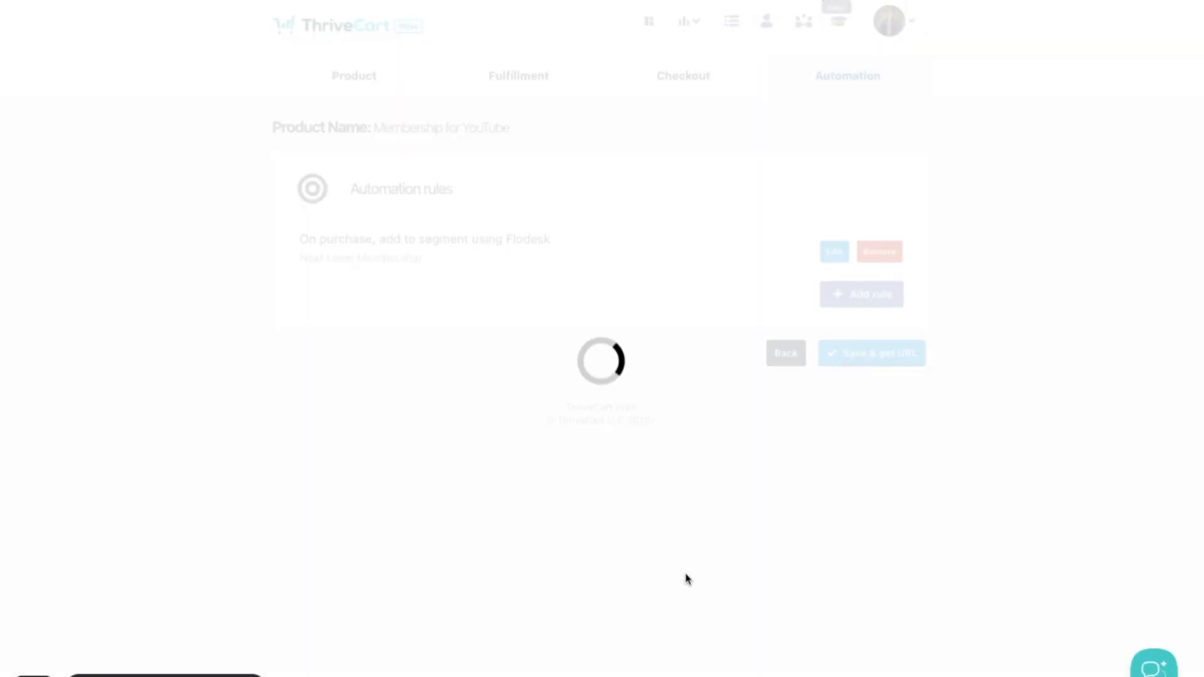
pyautogui.click(625, 226)
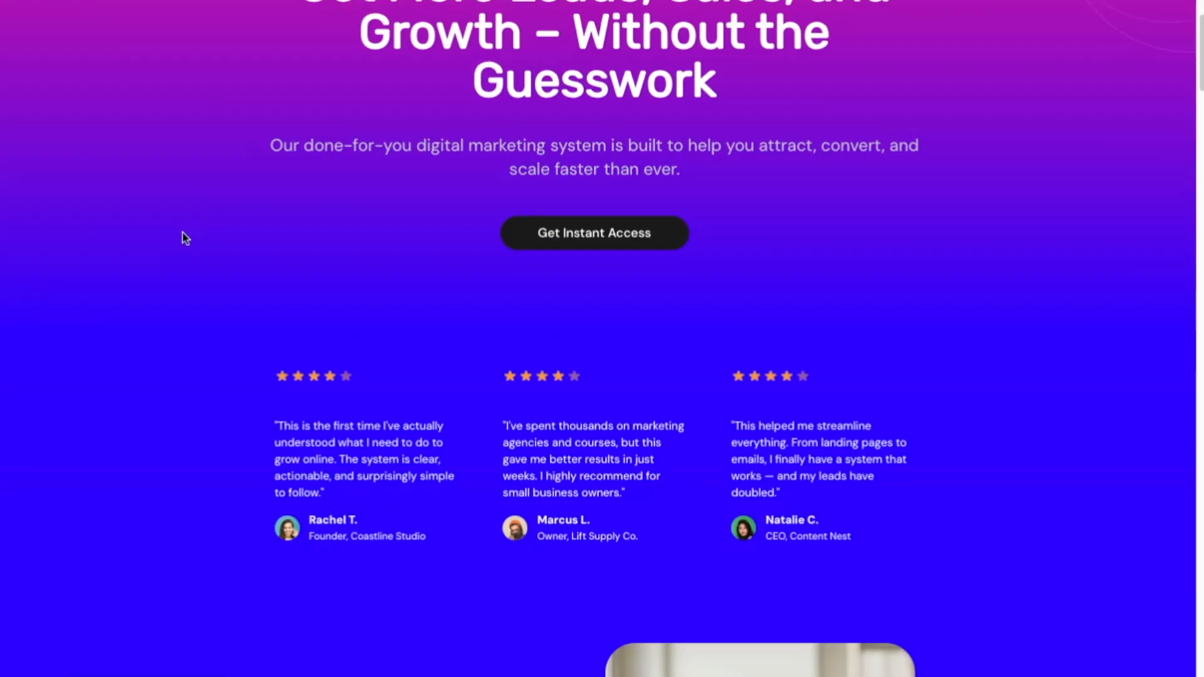
pyautogui.scroll(-10, 184, 231)
pyautogui.scroll(-10, 185, 231)
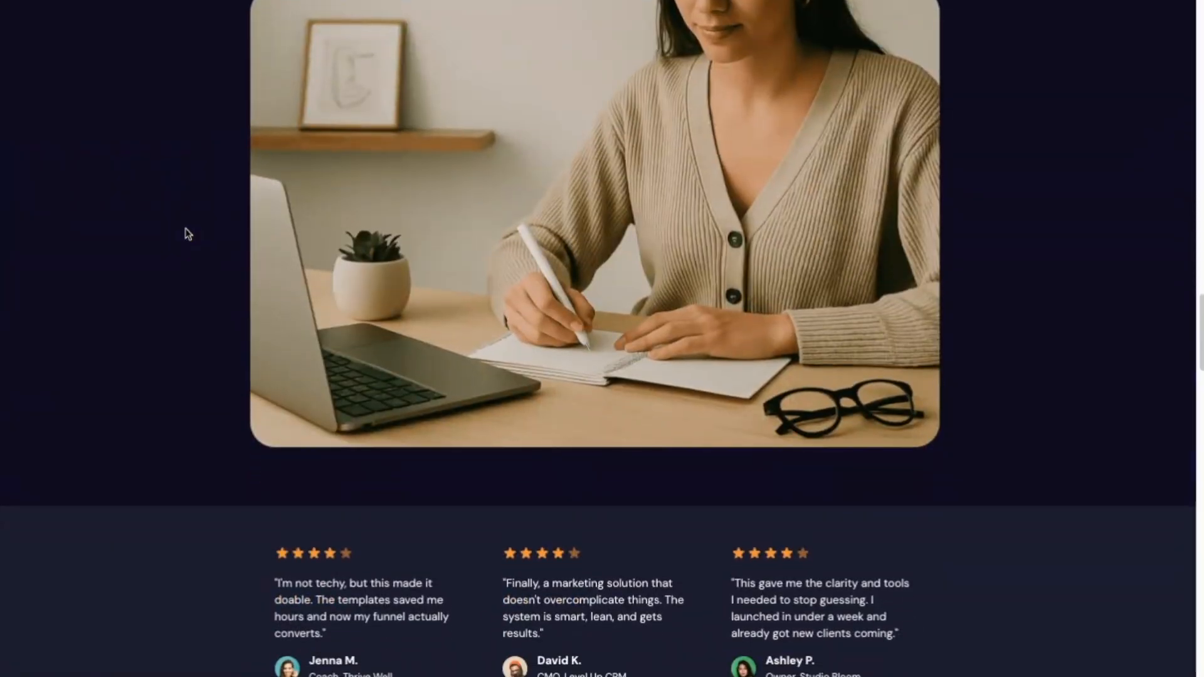
pyautogui.scroll(-20, 363, 310)
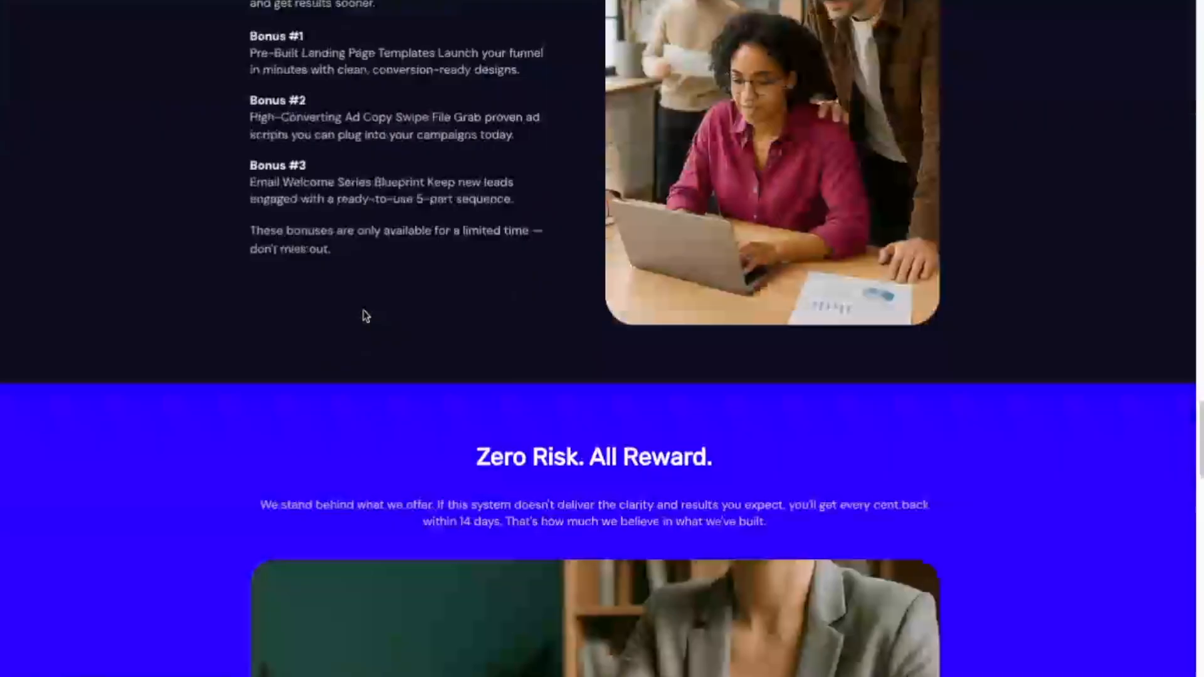
pyautogui.scroll(15, 479, 277)
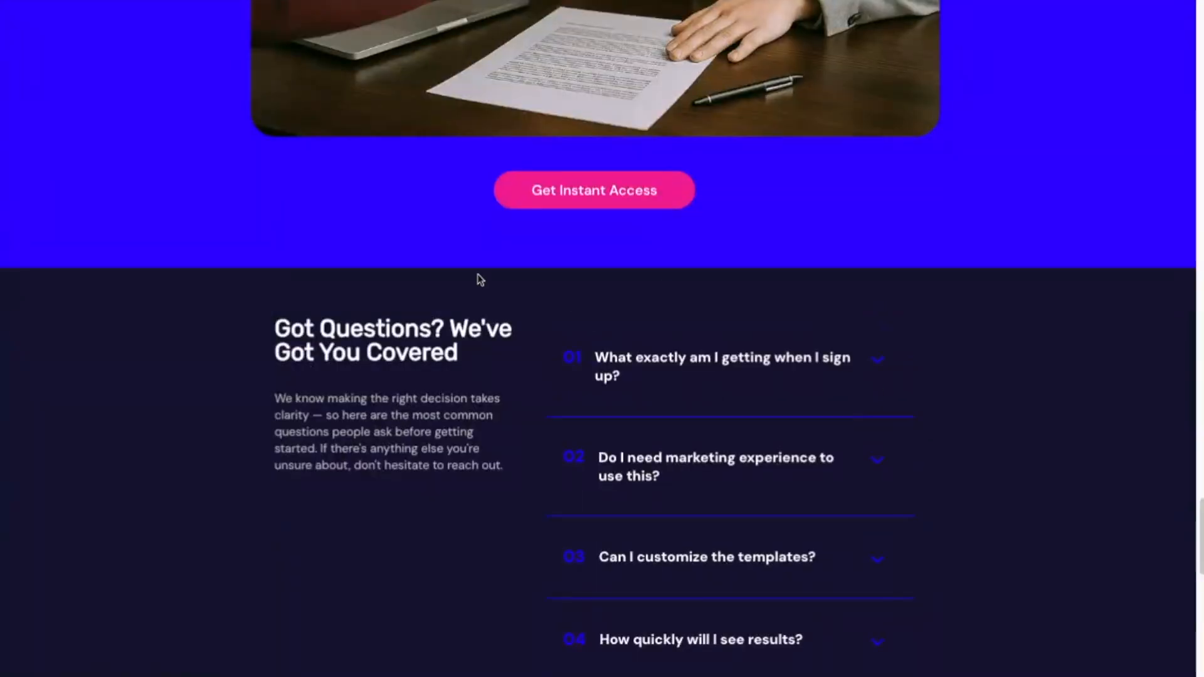
# Step: Review the live checkout page's sections again from the FAQ back up past the bonuses section
pyautogui.scroll(14, 178, 257)
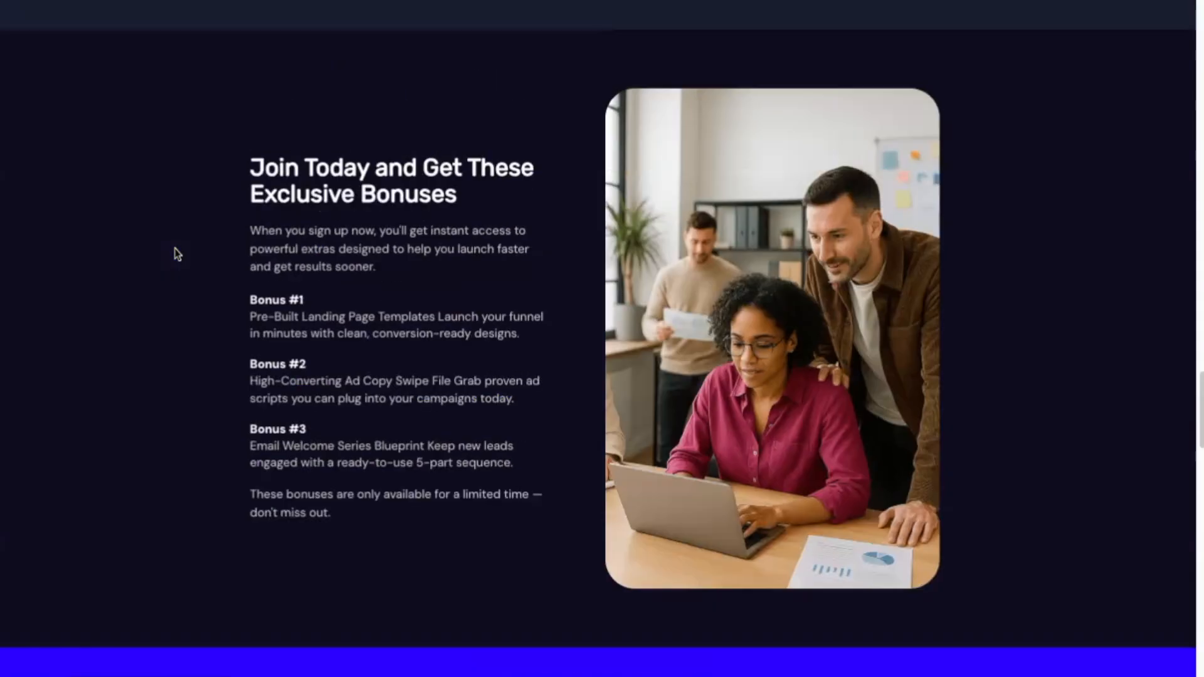
pyautogui.scroll(15, 458, 413)
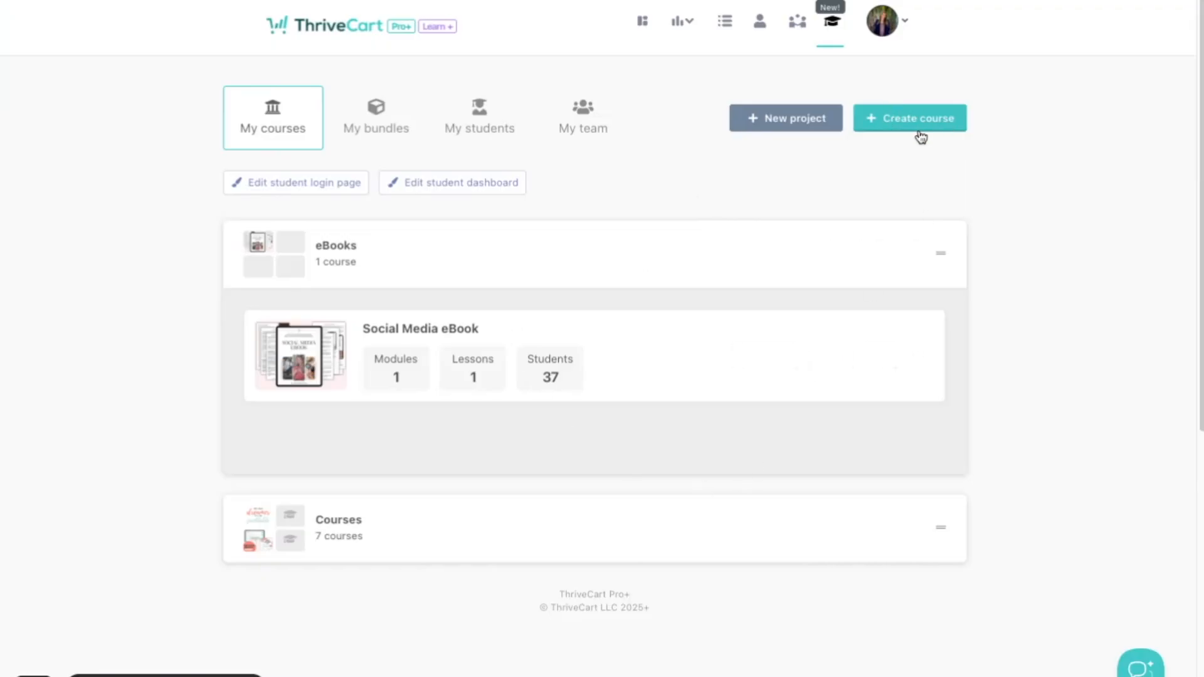
# Step: Create a course project named "Memberships" and expand it in the course list
pyautogui.click(792, 123)
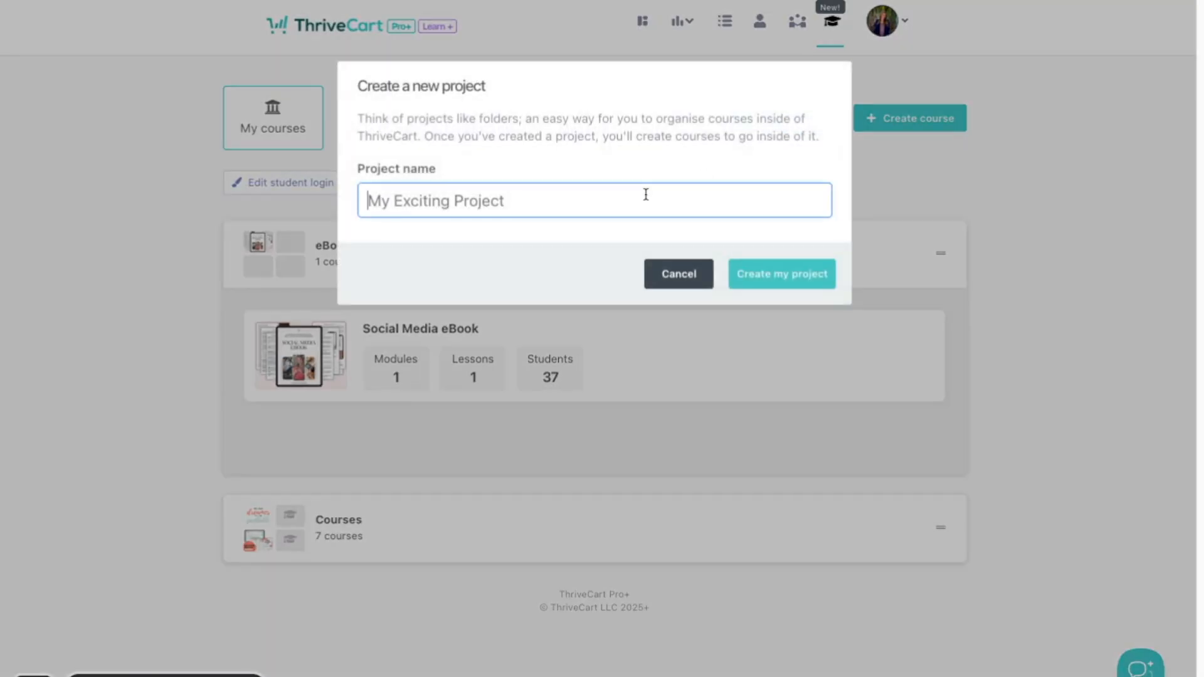
pyautogui.write('Memberships')
pyautogui.click(776, 274)
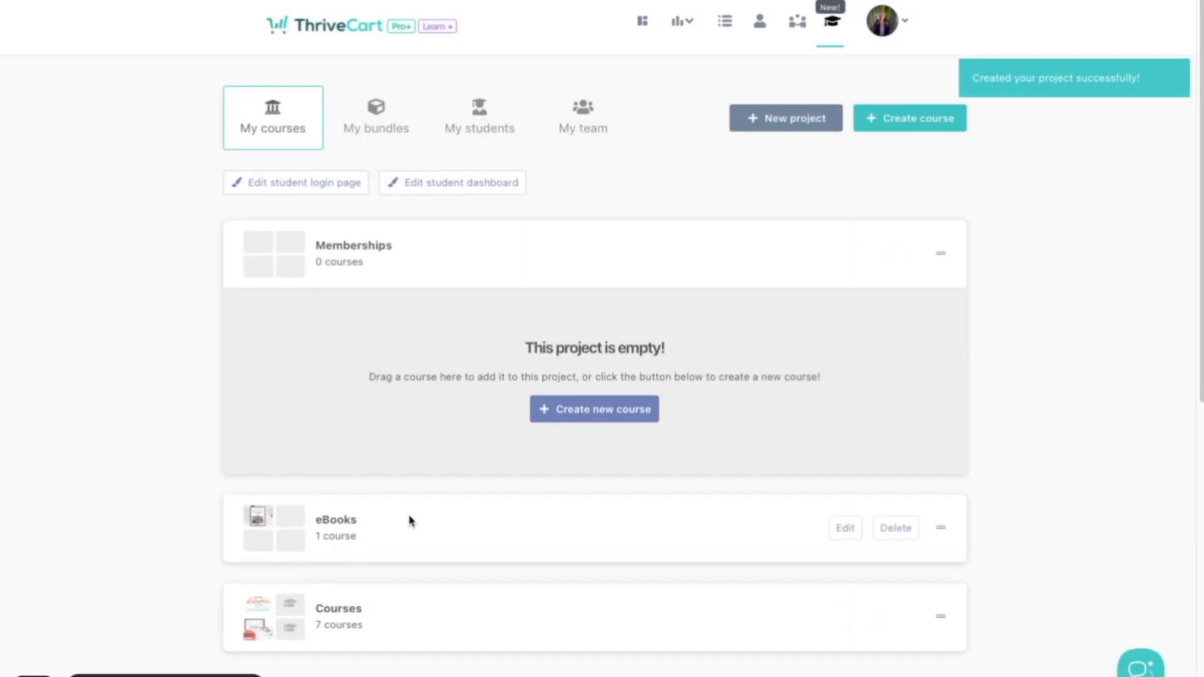
pyautogui.click(503, 261)
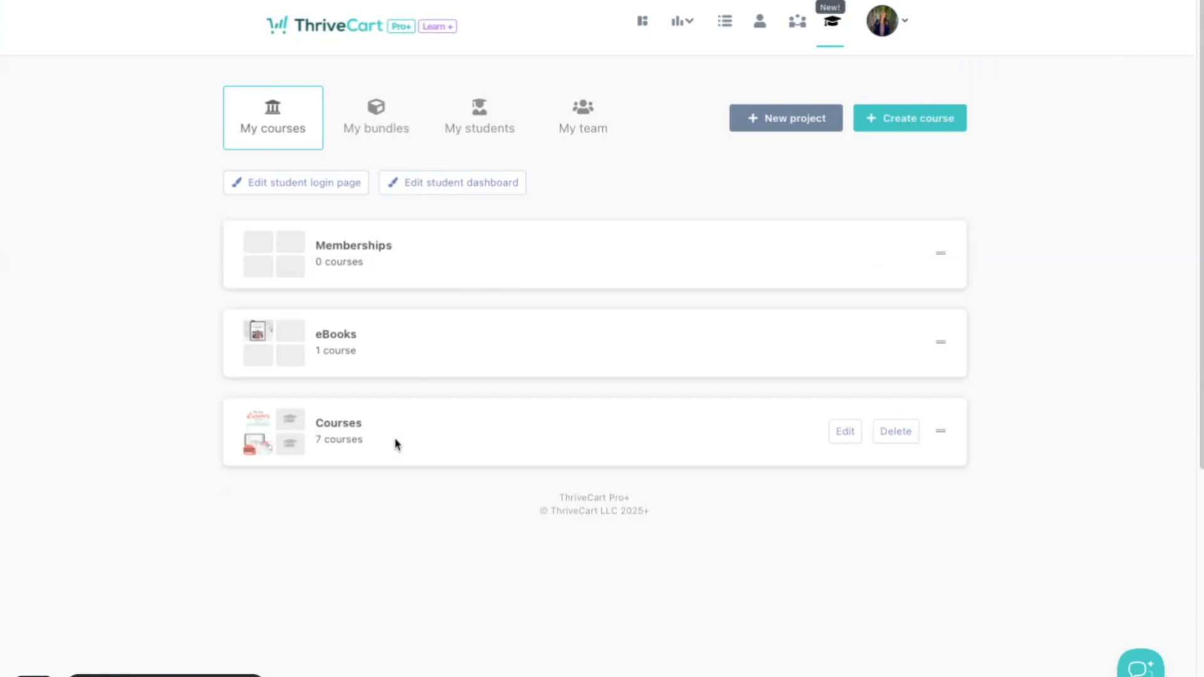
pyautogui.click(493, 268)
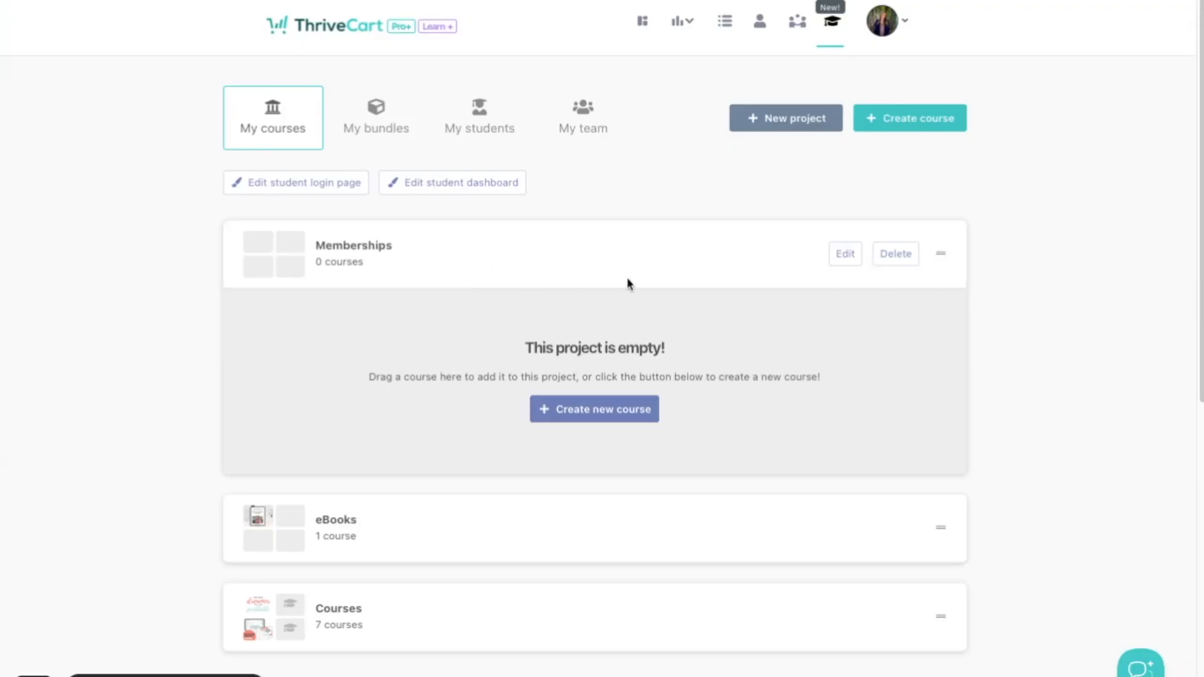
# Step: Start a new course in the Memberships project, name it "YouTube Membership" and enter the author's name
pyautogui.click(594, 419)
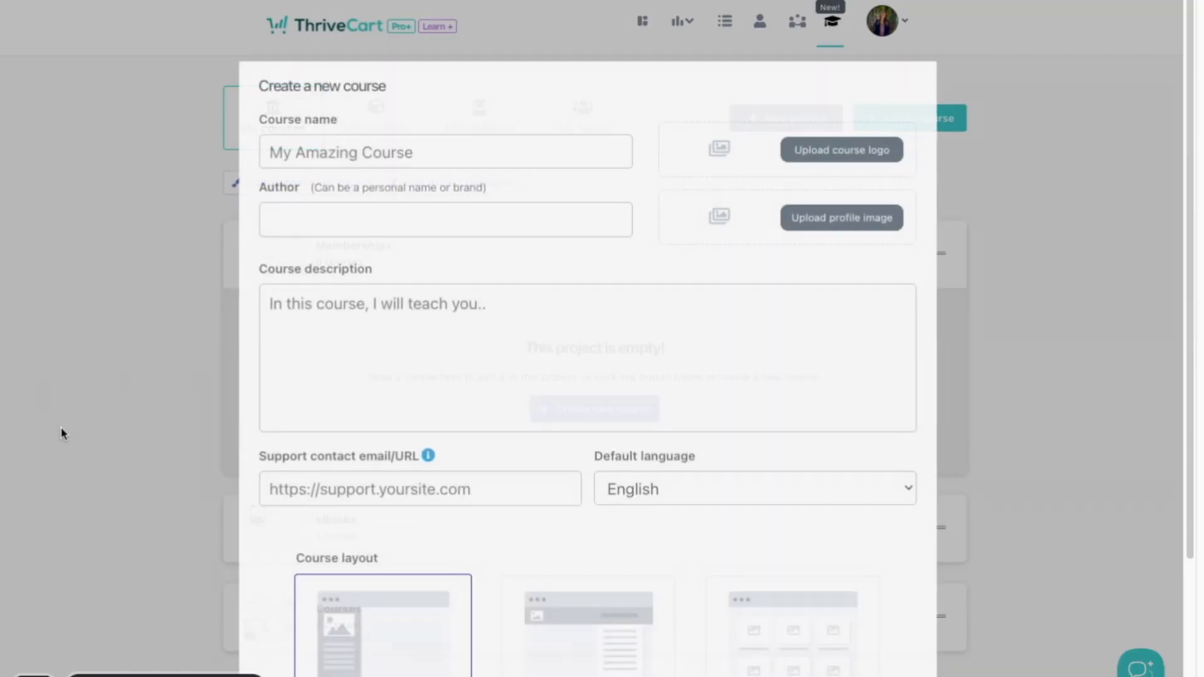
pyautogui.click(323, 158)
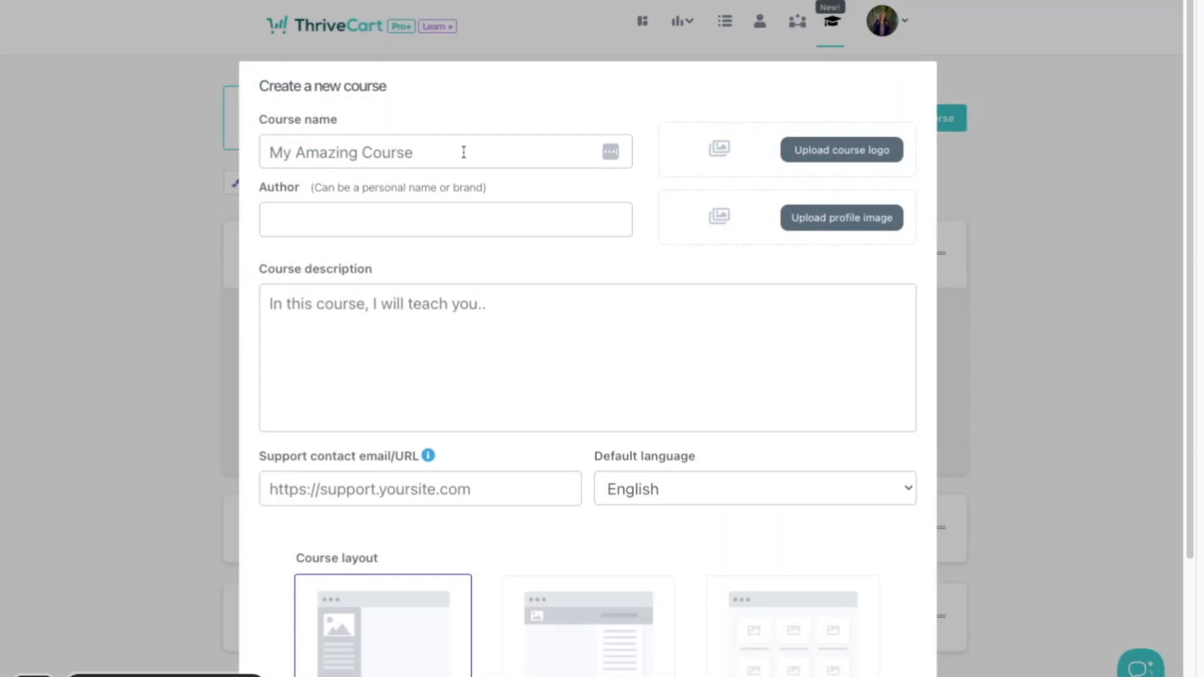
pyautogui.write('YouTube Membership')
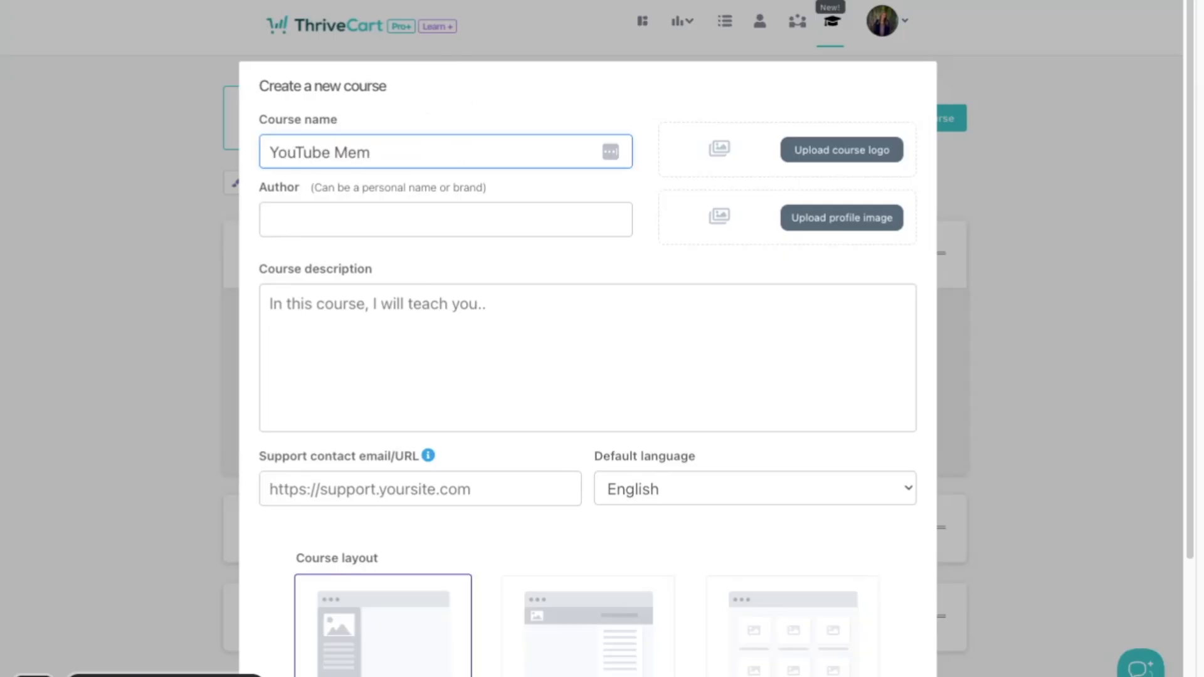
pyautogui.click(544, 74)
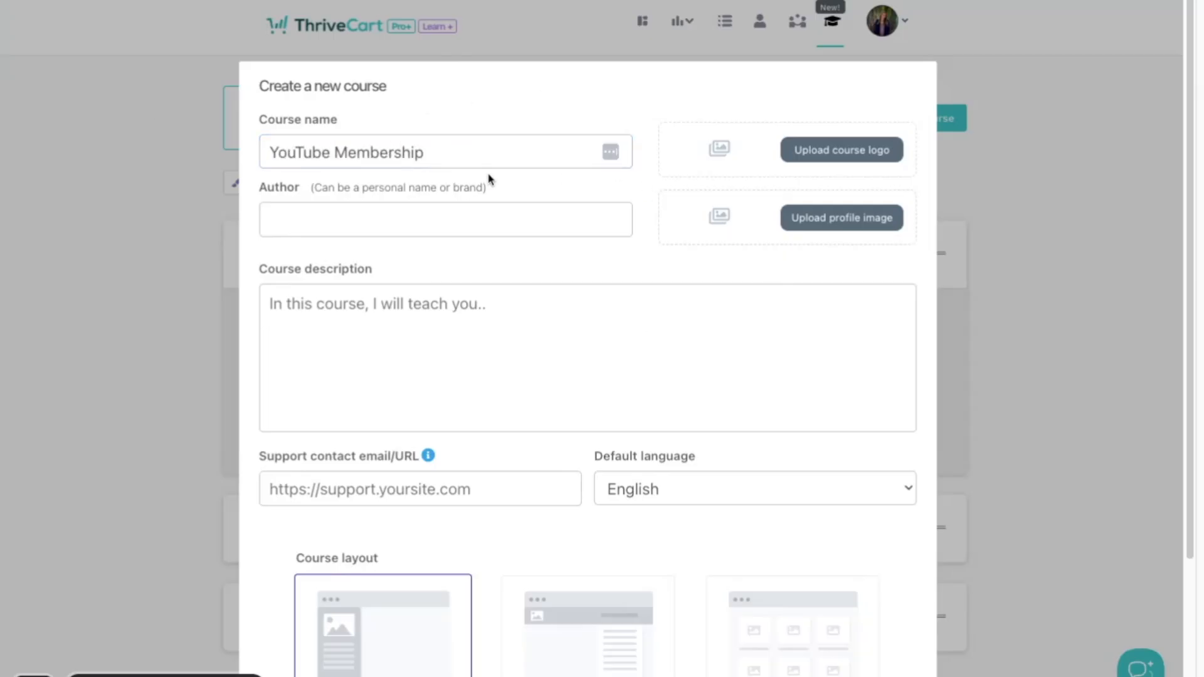
pyautogui.click(532, 223)
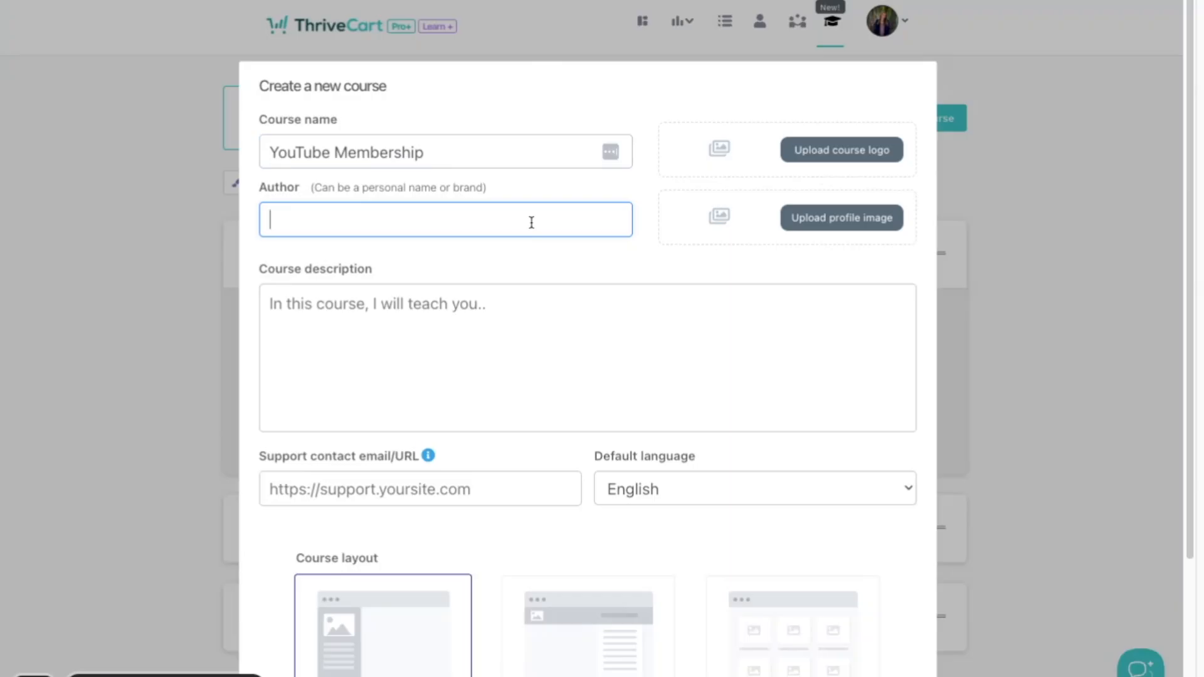
pyautogui.write('Kelly Anne Smith')
pyautogui.click(679, 246)
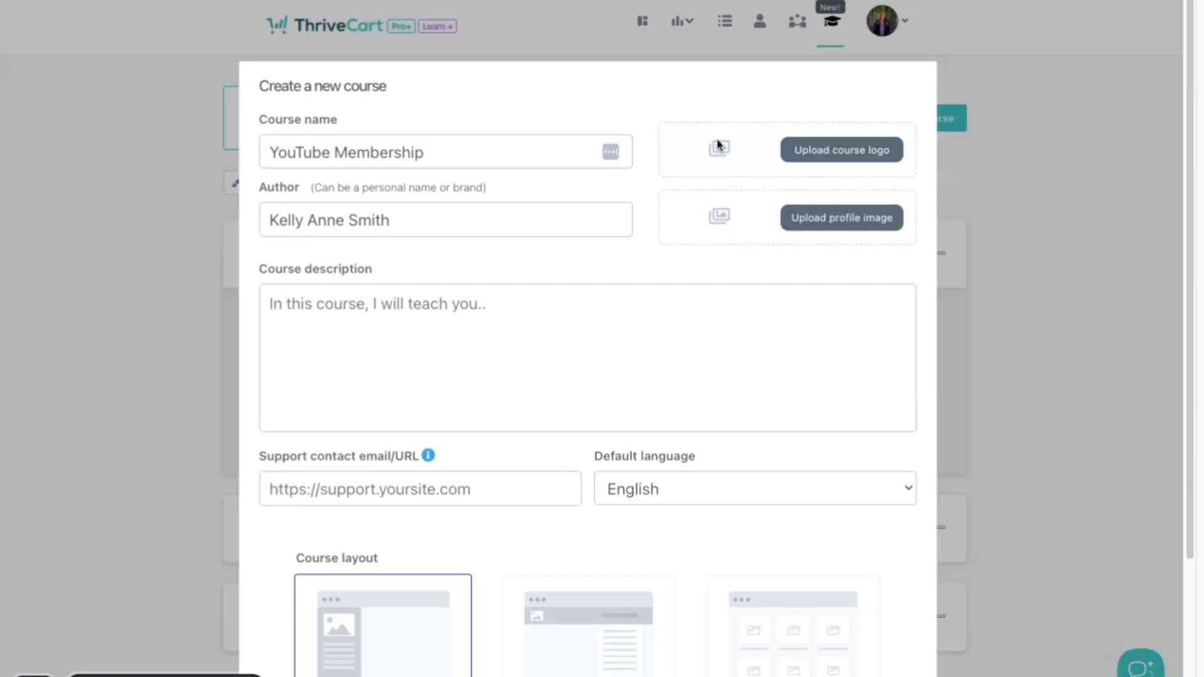
# Step: Set the course description to "In this membership, I will...." and create the course with the Sidebar layout
pyautogui.scroll(-2, 718, 143)
pyautogui.scroll(-1, 718, 145)
pyautogui.scroll(3, 393, 157)
pyautogui.click(539, 303)
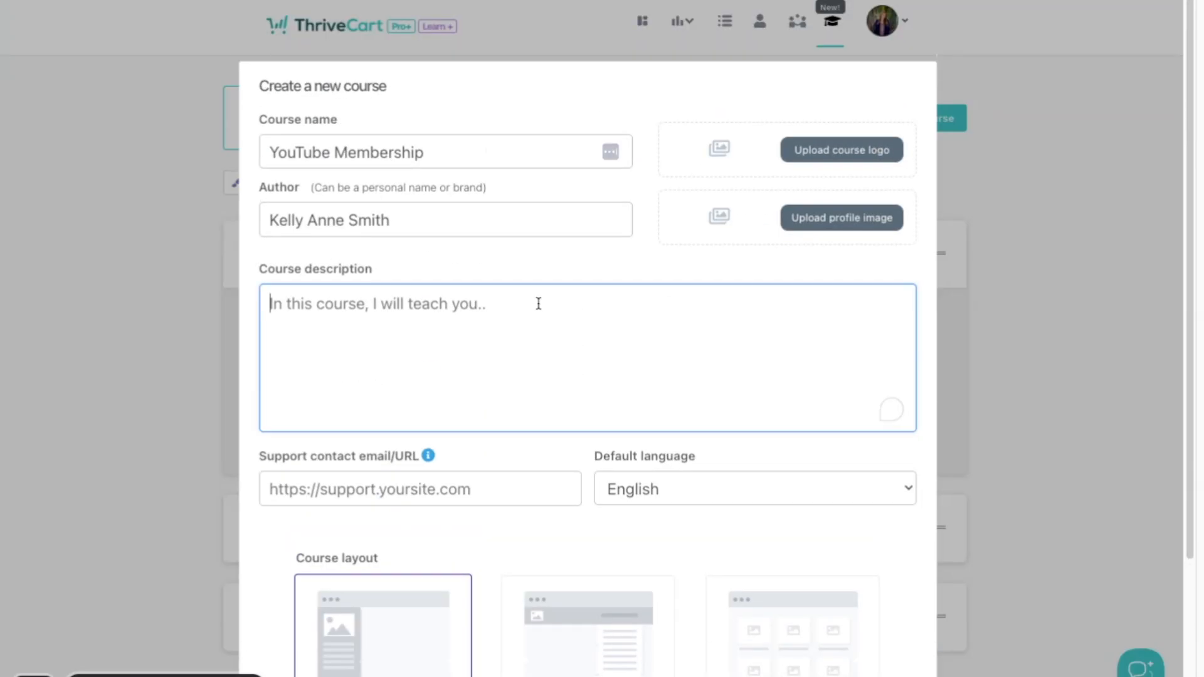
pyautogui.write('In this membership, I will....')
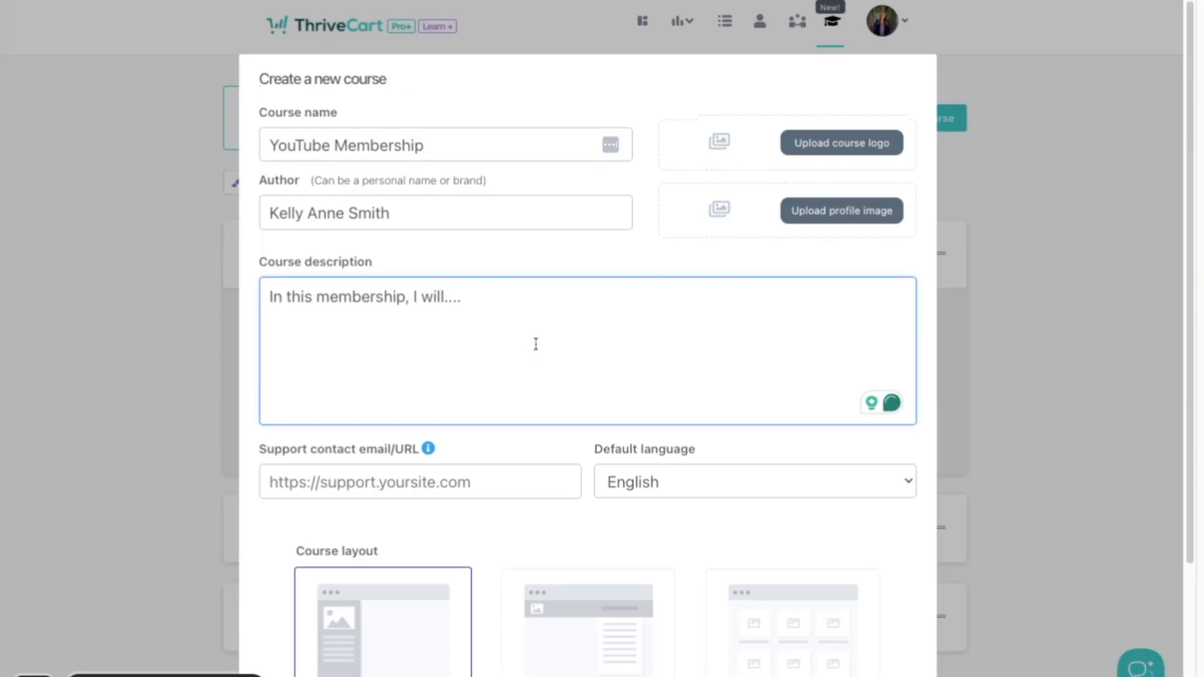
pyautogui.scroll(-2, 535, 345)
pyautogui.click(388, 402)
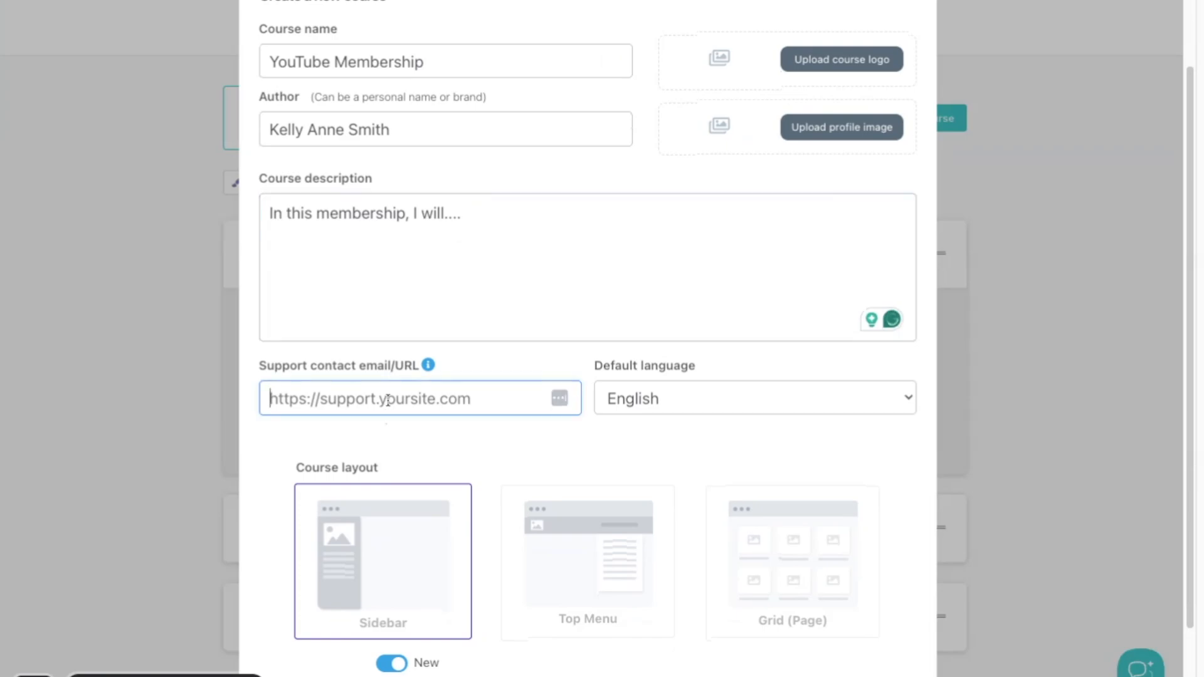
pyautogui.click(391, 422)
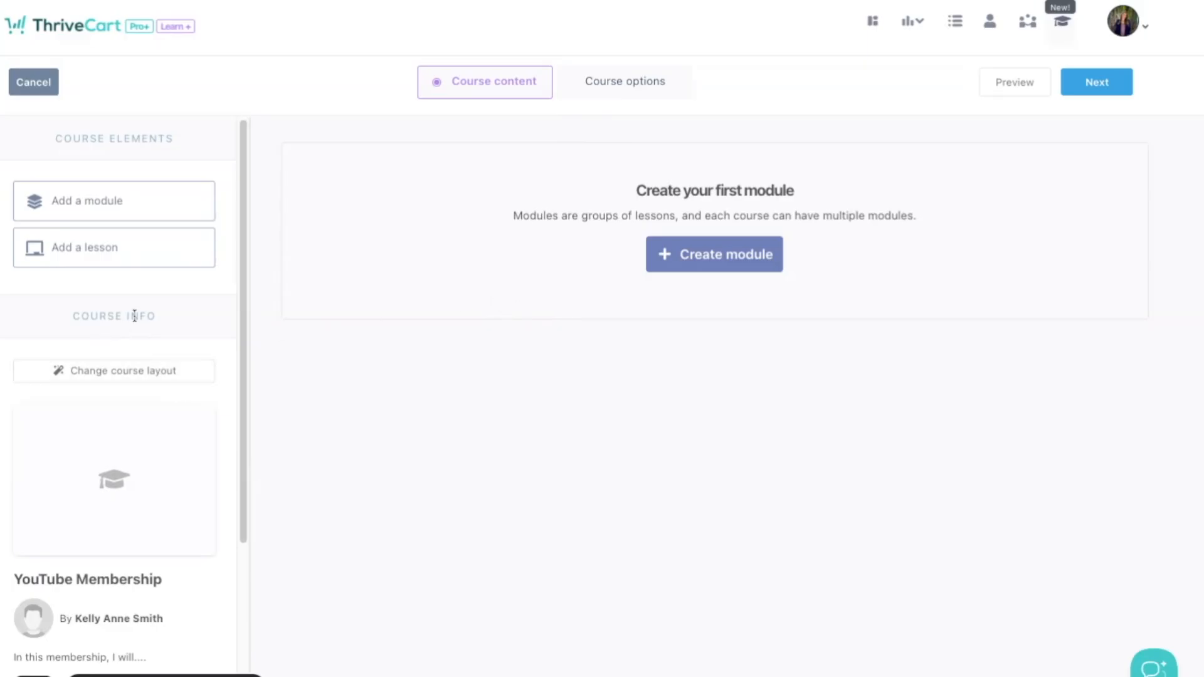
# Step: Review the course info and create a first module named "Welcome!" that is available to all students
pyautogui.scroll(-3, 131, 351)
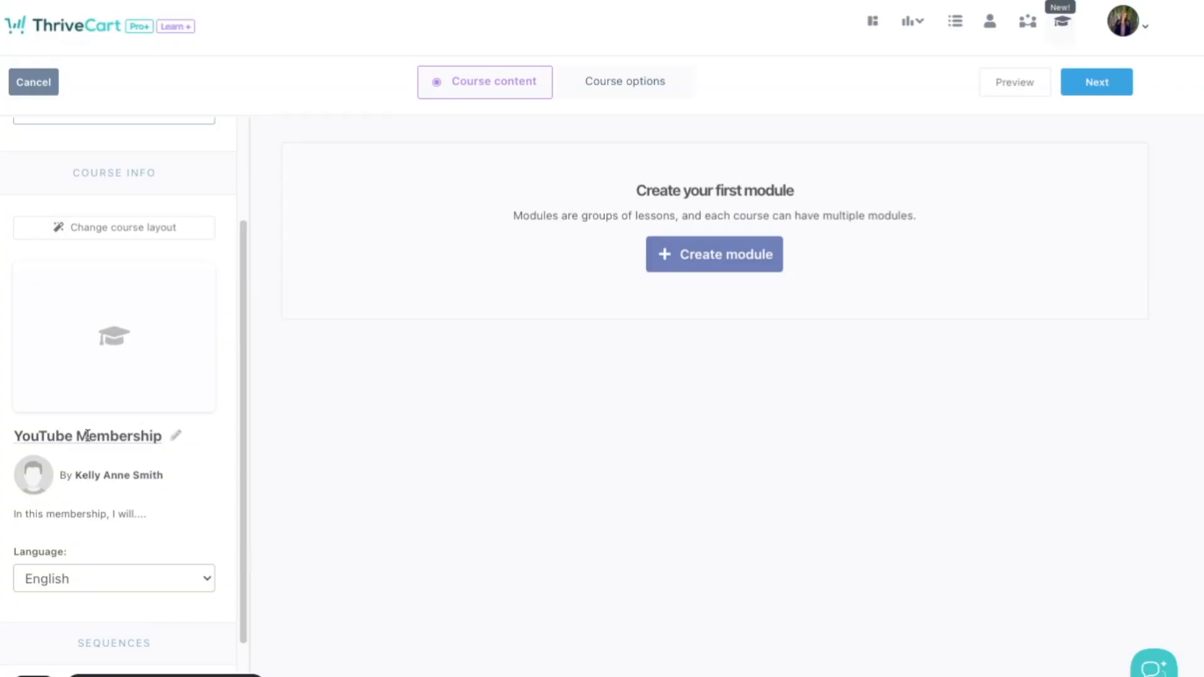
pyautogui.scroll(-1, 145, 481)
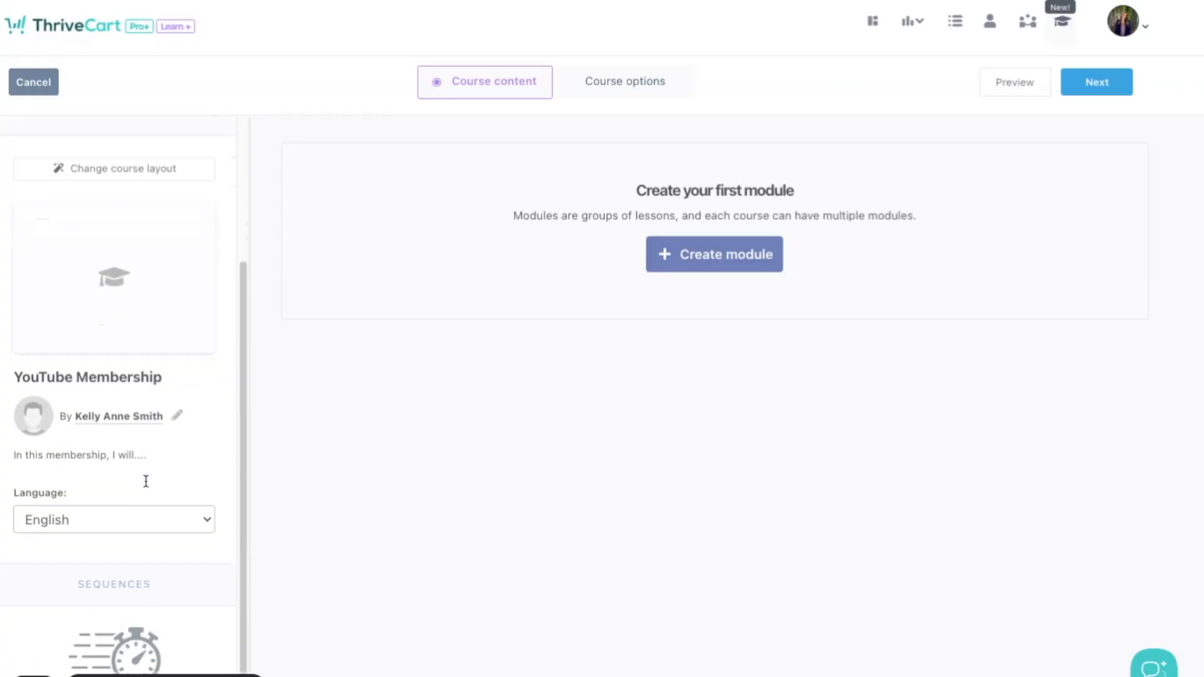
pyautogui.scroll(3, 145, 481)
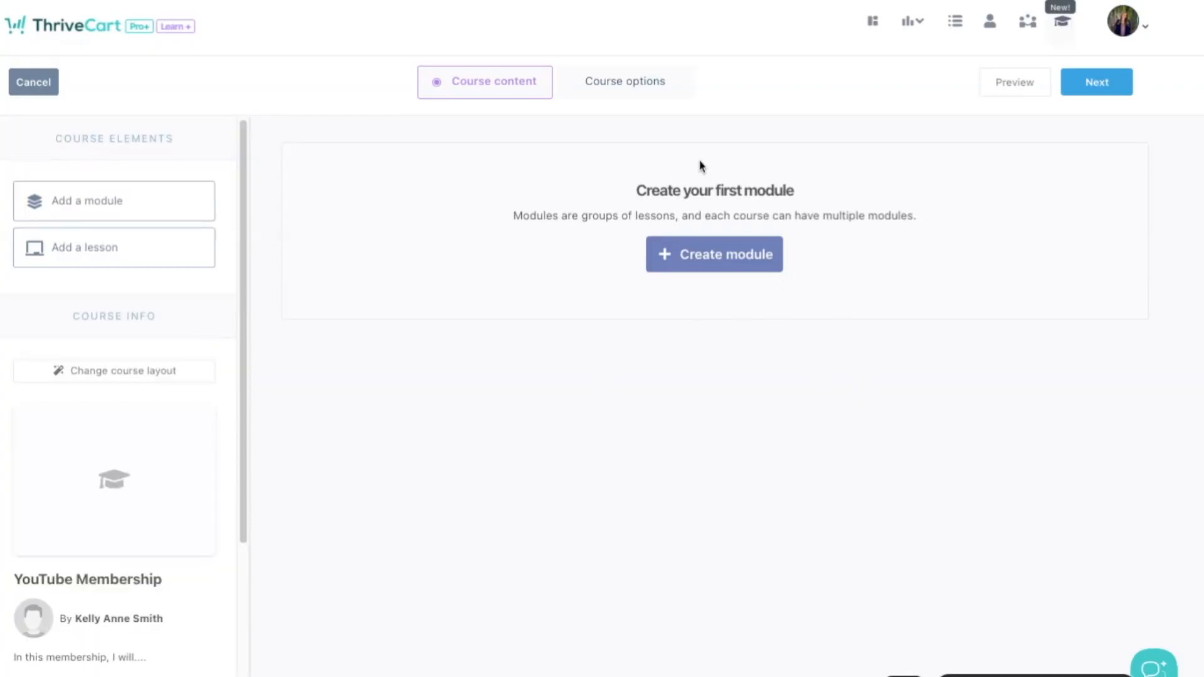
pyautogui.click(742, 267)
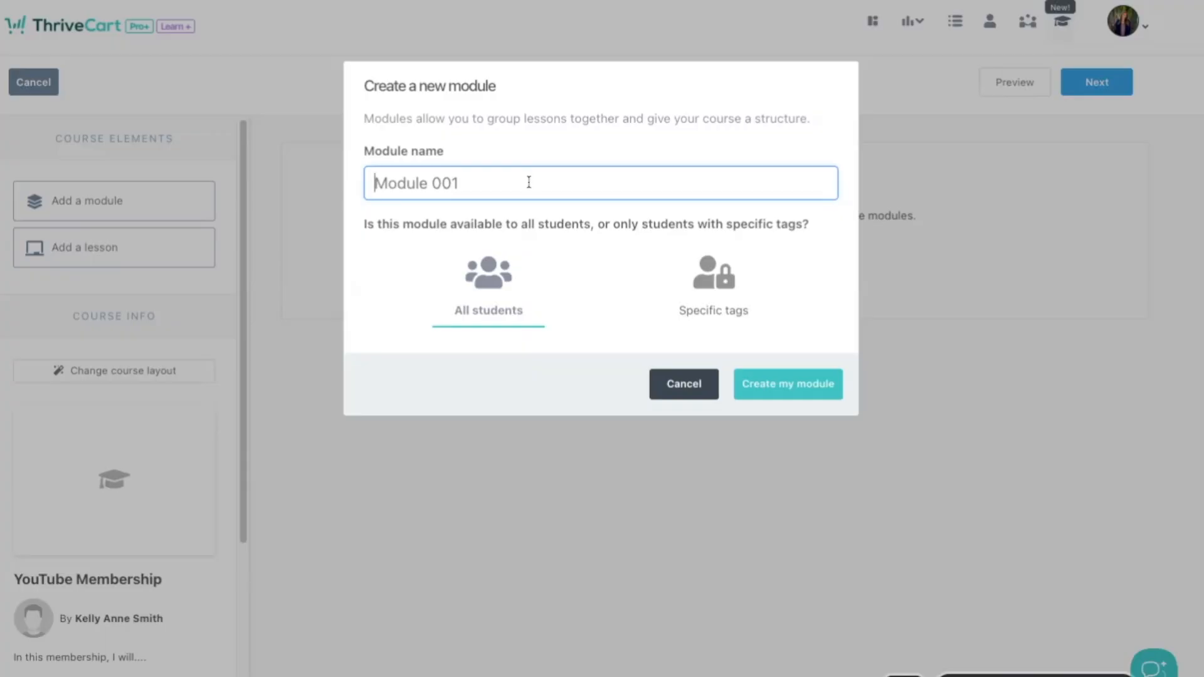
pyautogui.write('W')
pyautogui.write('elcome Mo')
pyautogui.press('BackSpace')
pyautogui.press('BackSpace')
pyautogui.press('BackSpace')
pyautogui.write('!')
pyautogui.click(714, 276)
pyautogui.click(502, 279)
pyautogui.click(775, 398)
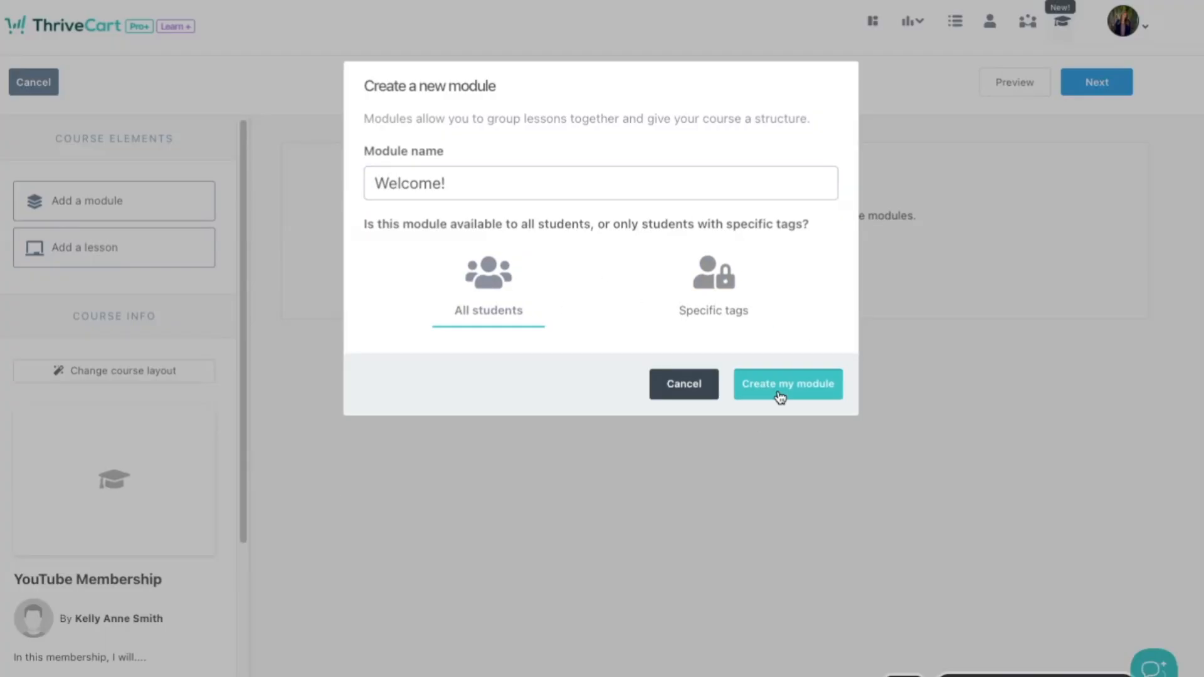
# Step: Add a lesson named "Welcome to my program" for all students to the Welcome! module, copying its name, and open the lesson editor
pyautogui.moveTo(83, 247); pyautogui.dragTo(621, 270)
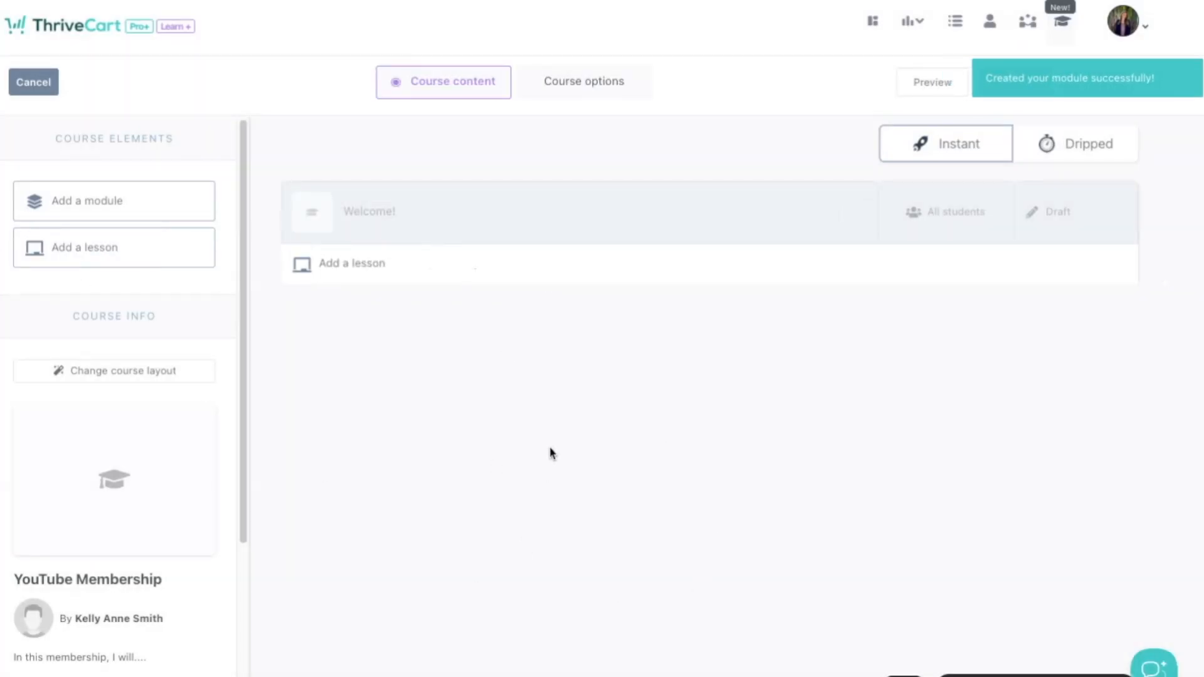
pyautogui.click(363, 269)
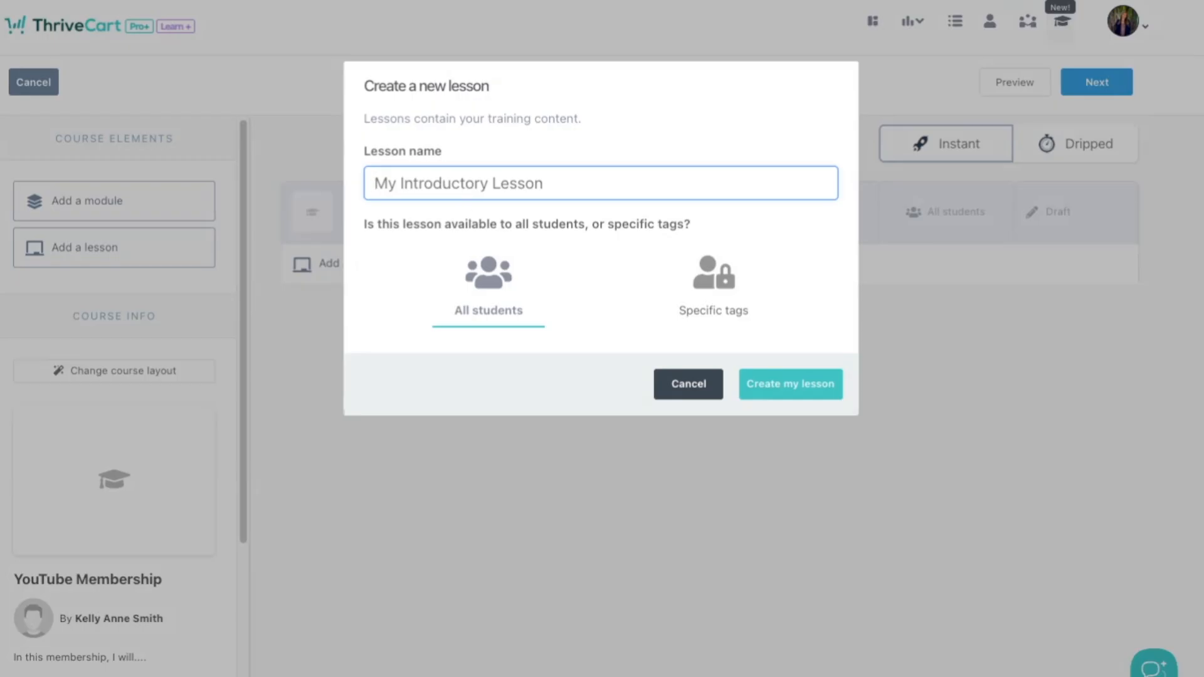
pyautogui.write('Welcome to my program')
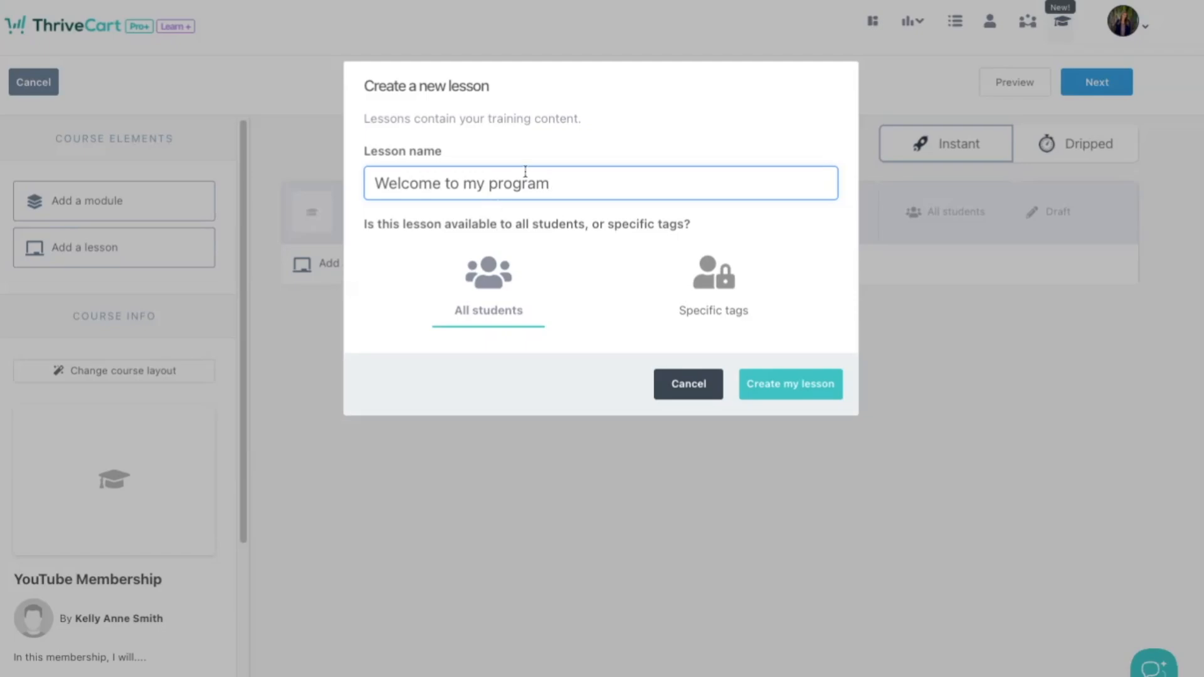
pyautogui.tripleClick(525, 171)
pyautogui.hotkey('ctrl', 'c')
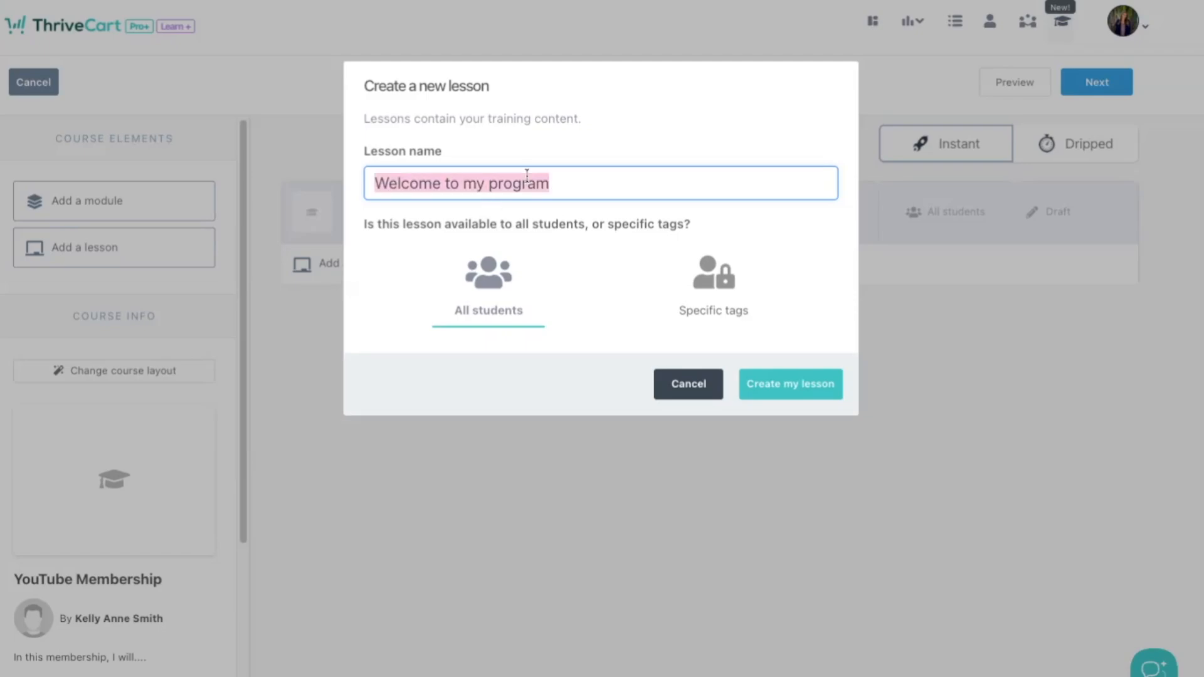
pyautogui.click(805, 380)
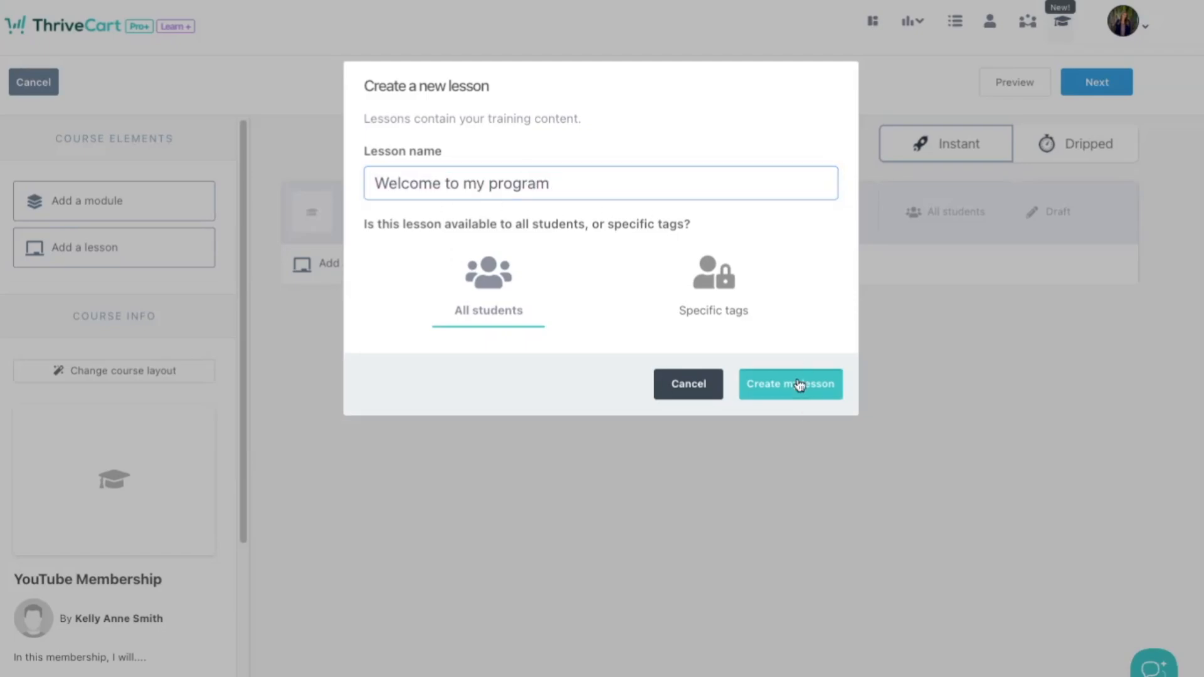
pyautogui.click(802, 277)
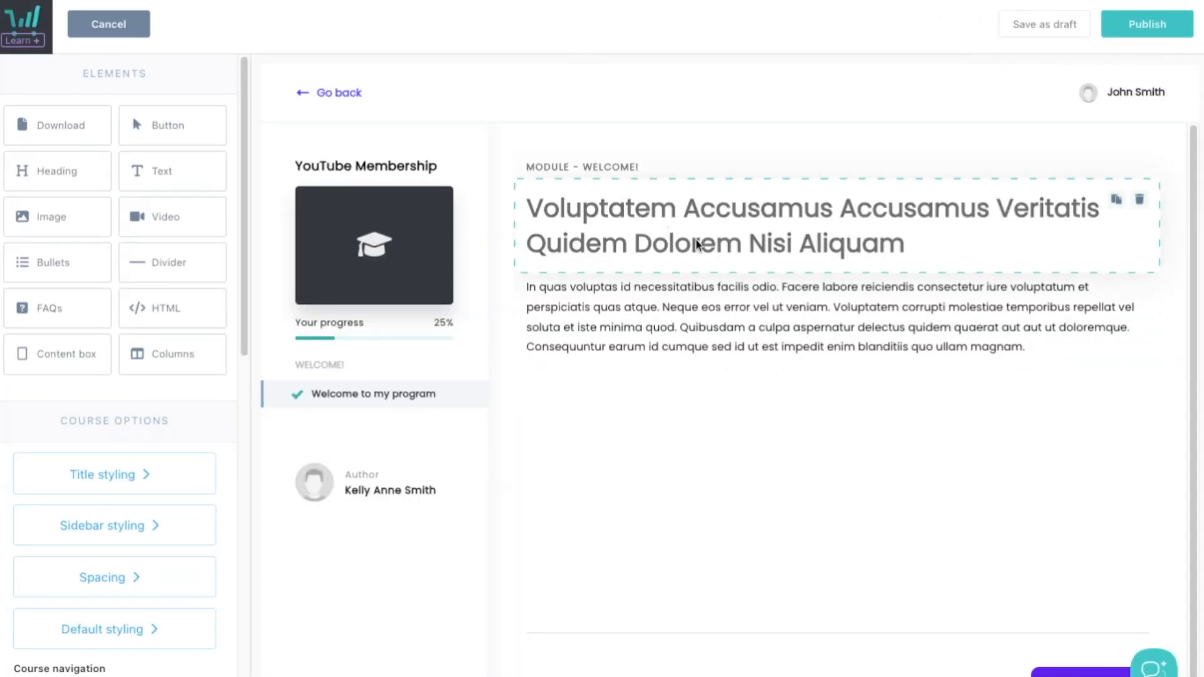
# Step: Replace the lesson page's placeholder heading with the copied name "Welcome to my program"
pyautogui.click(674, 231)
pyautogui.hotkey('ctrl', 'a')
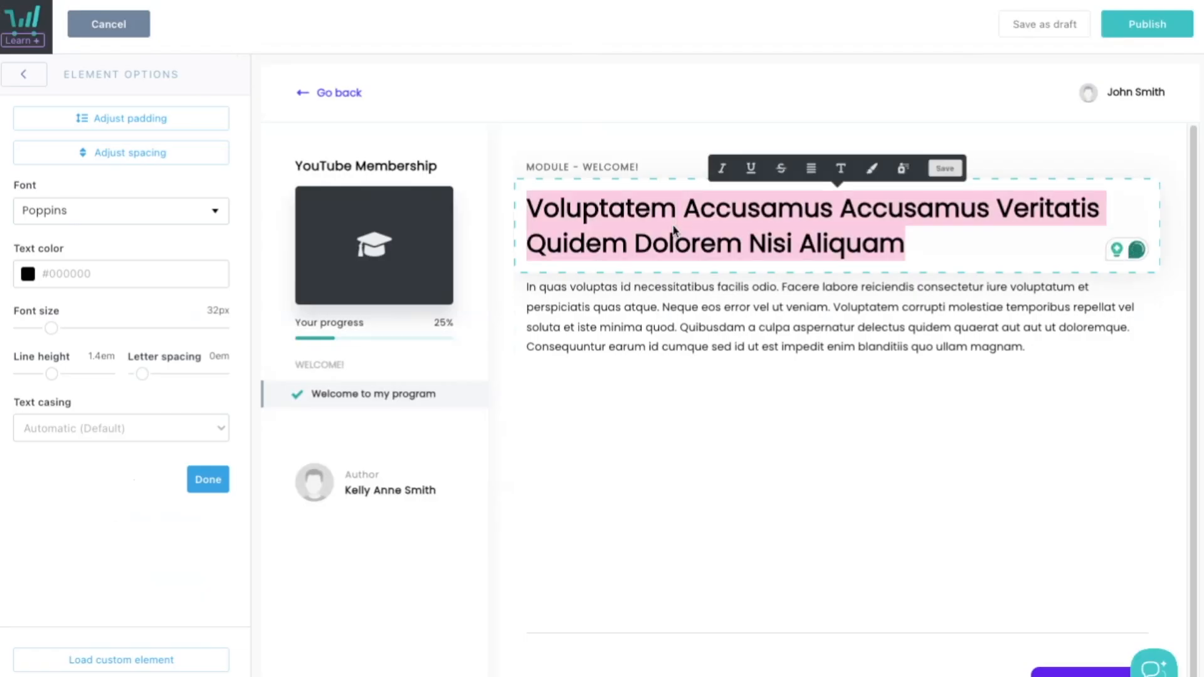
pyautogui.hotkey('ctrl', 'v')
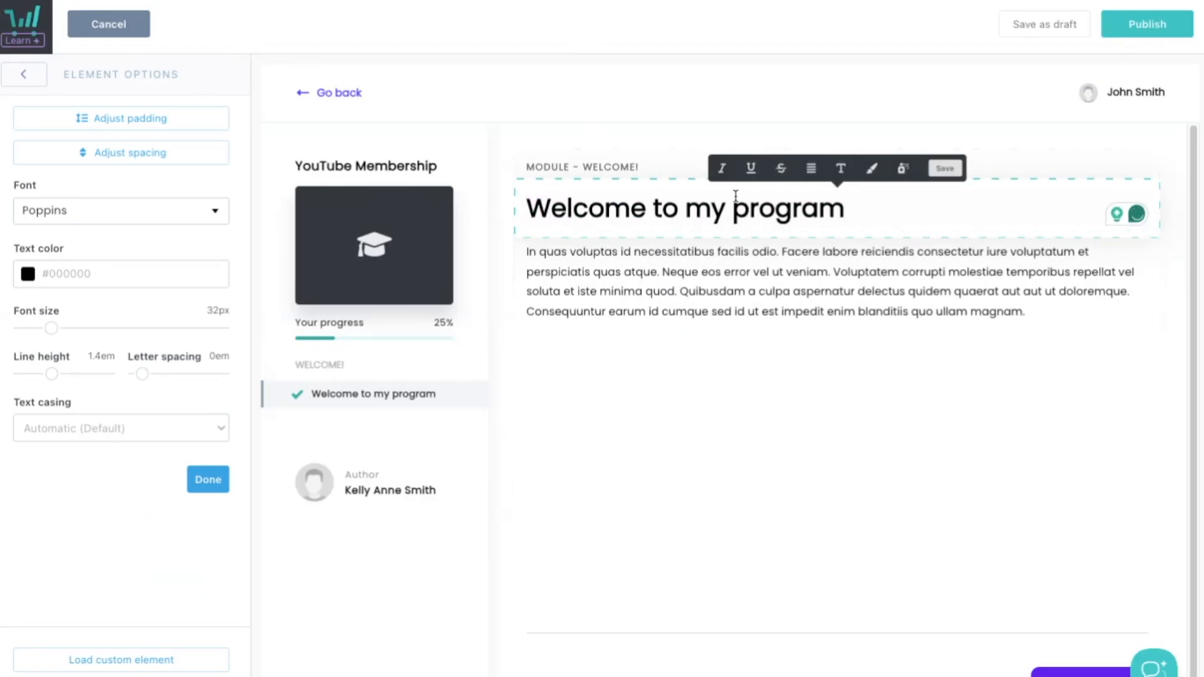
# Step: View the placeholder paragraph's element options and add an empty video element below the paragraph
pyautogui.click(547, 280)
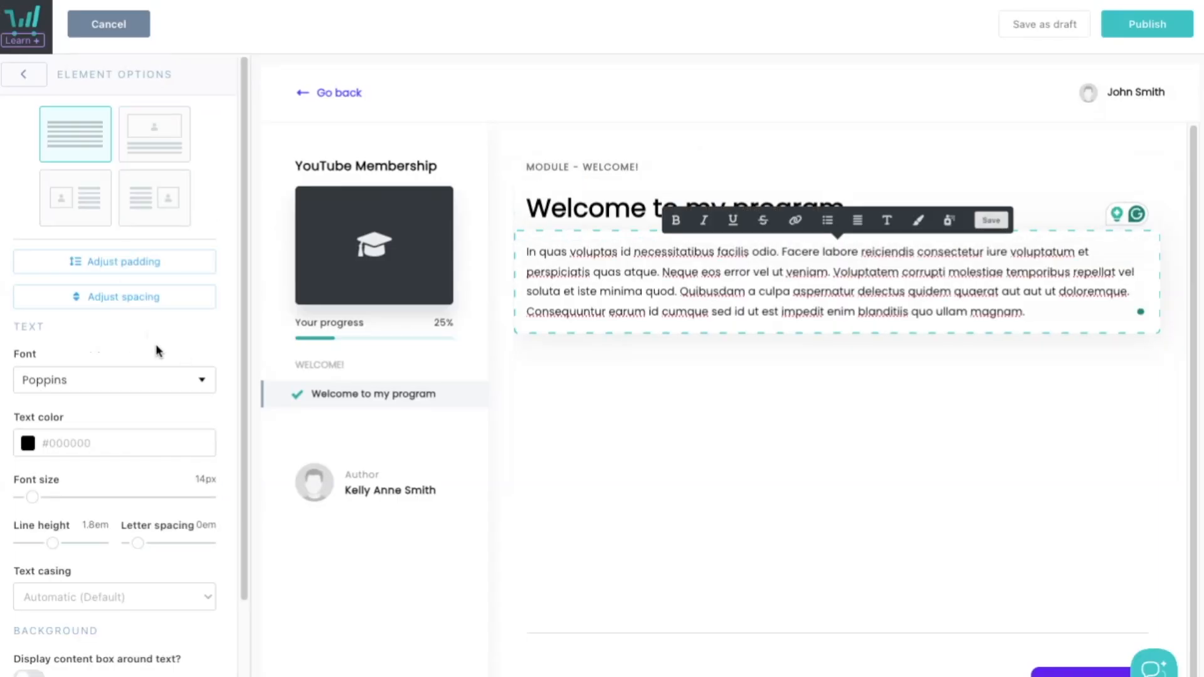
pyautogui.click(24, 75)
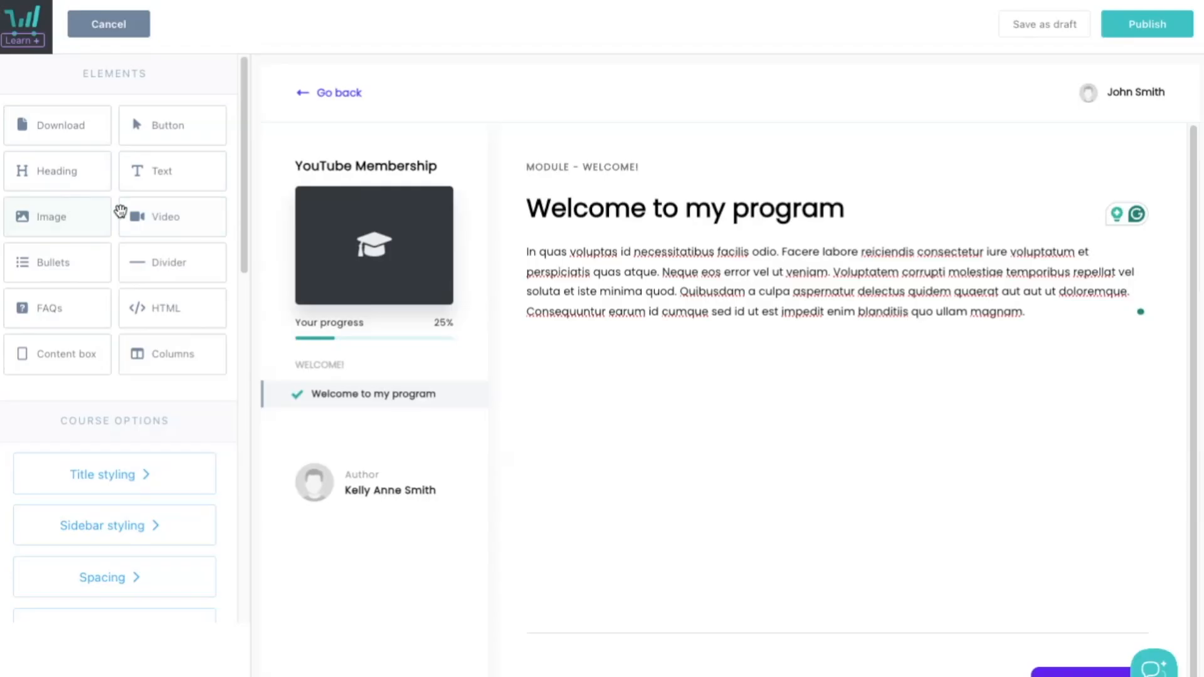
pyautogui.moveTo(168, 209); pyautogui.dragTo(688, 522)
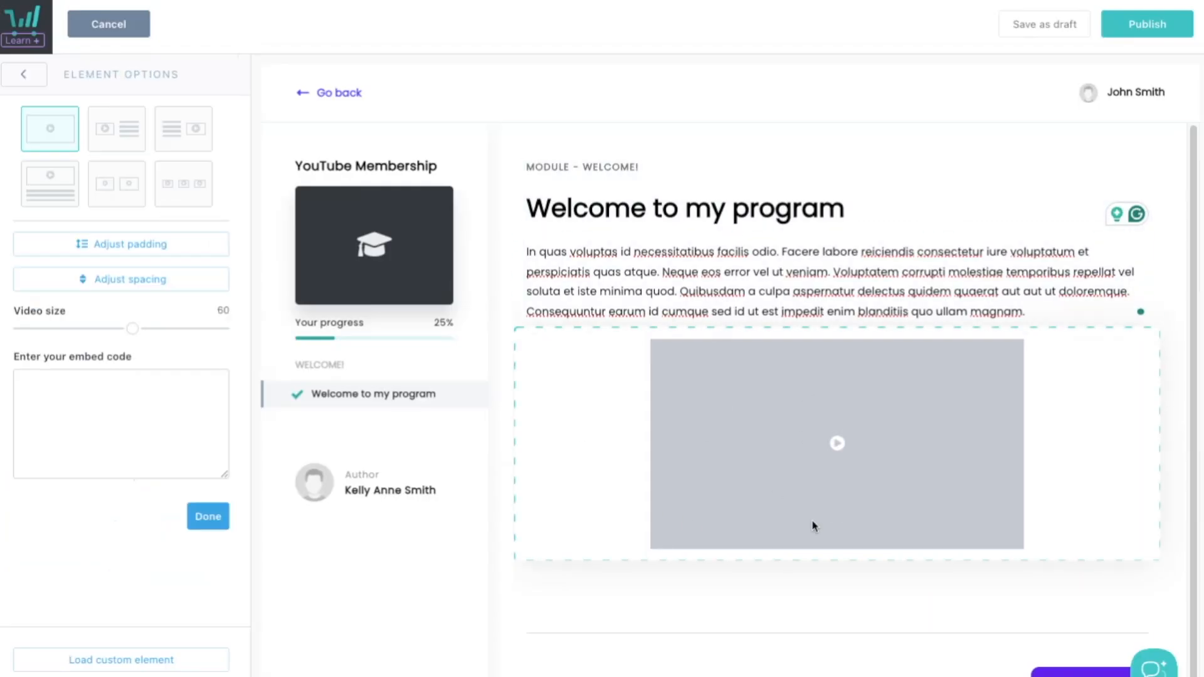
pyautogui.click(26, 74)
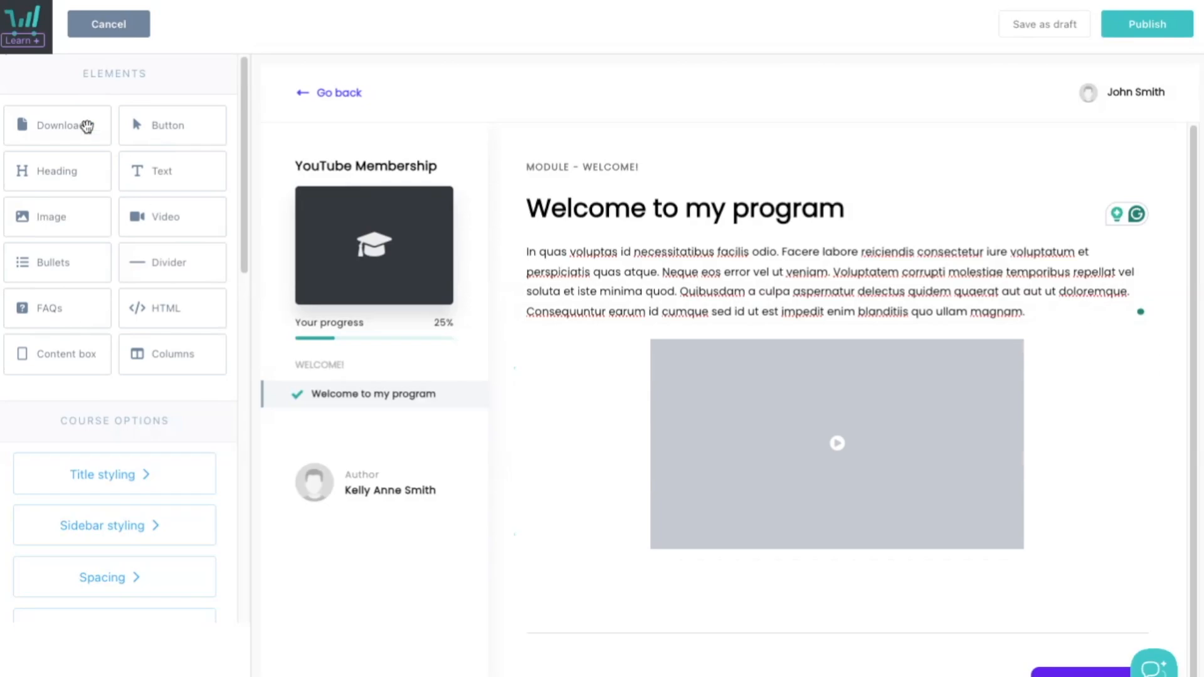
# Step: Look through the lesson editor's course styling options down to the course progress and author info settings
pyautogui.scroll(-5, 119, 278)
pyautogui.scroll(1, 121, 278)
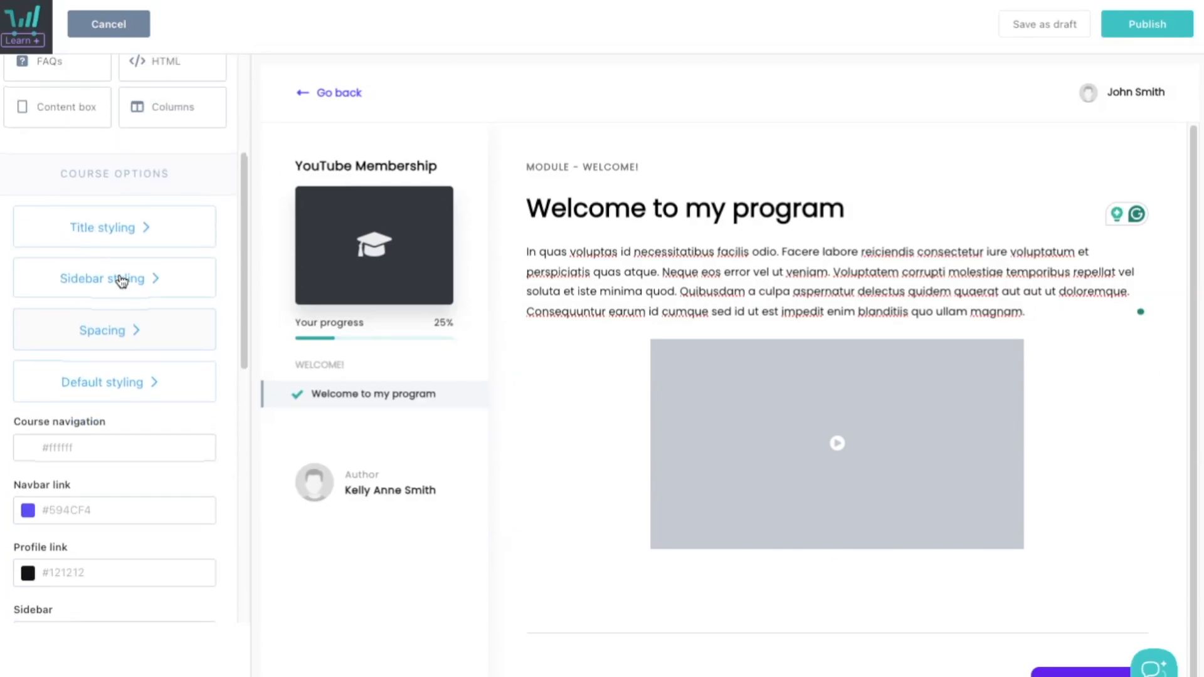
pyautogui.scroll(-8, 120, 279)
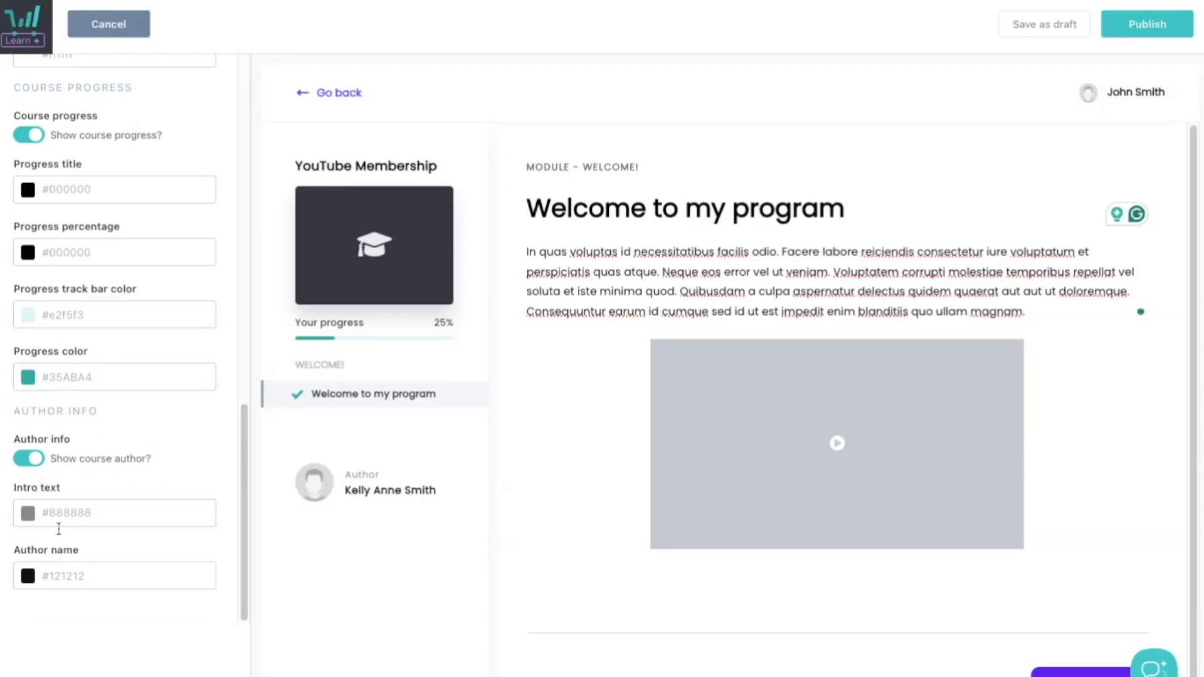
# Step: Publish the "Welcome to my program" lesson
pyautogui.scroll(8, 105, 362)
pyautogui.scroll(6, 105, 363)
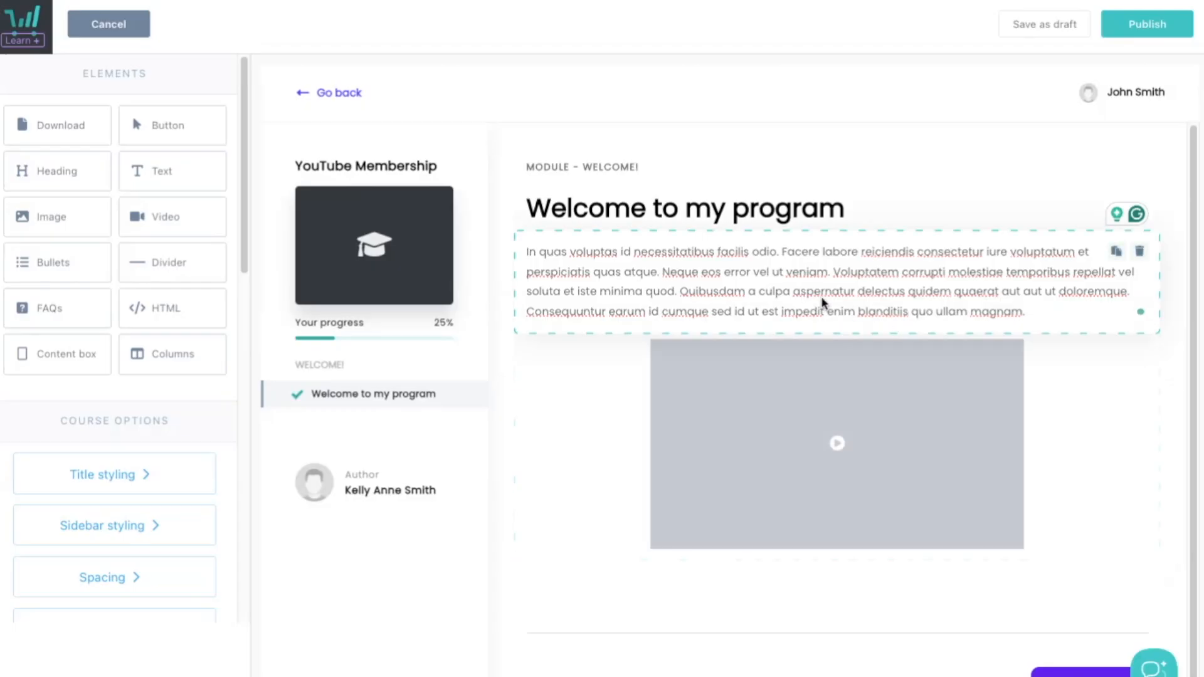
pyautogui.click(1147, 24)
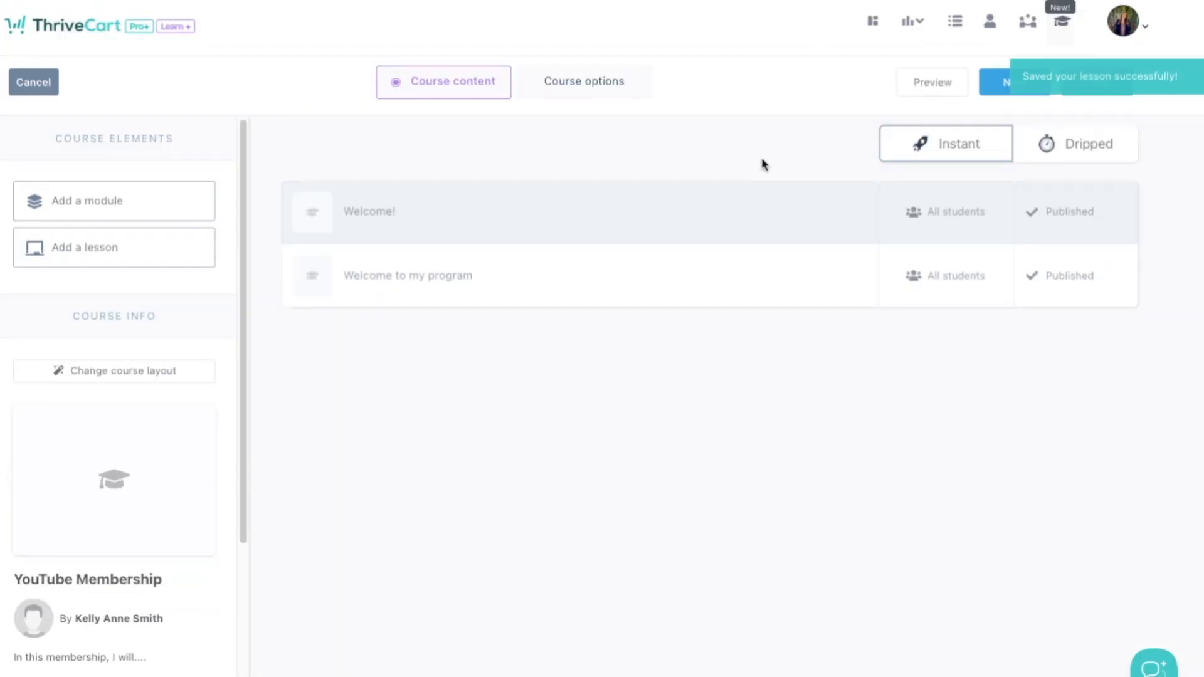
pyautogui.moveTo(162, 255); pyautogui.dragTo(341, 285)
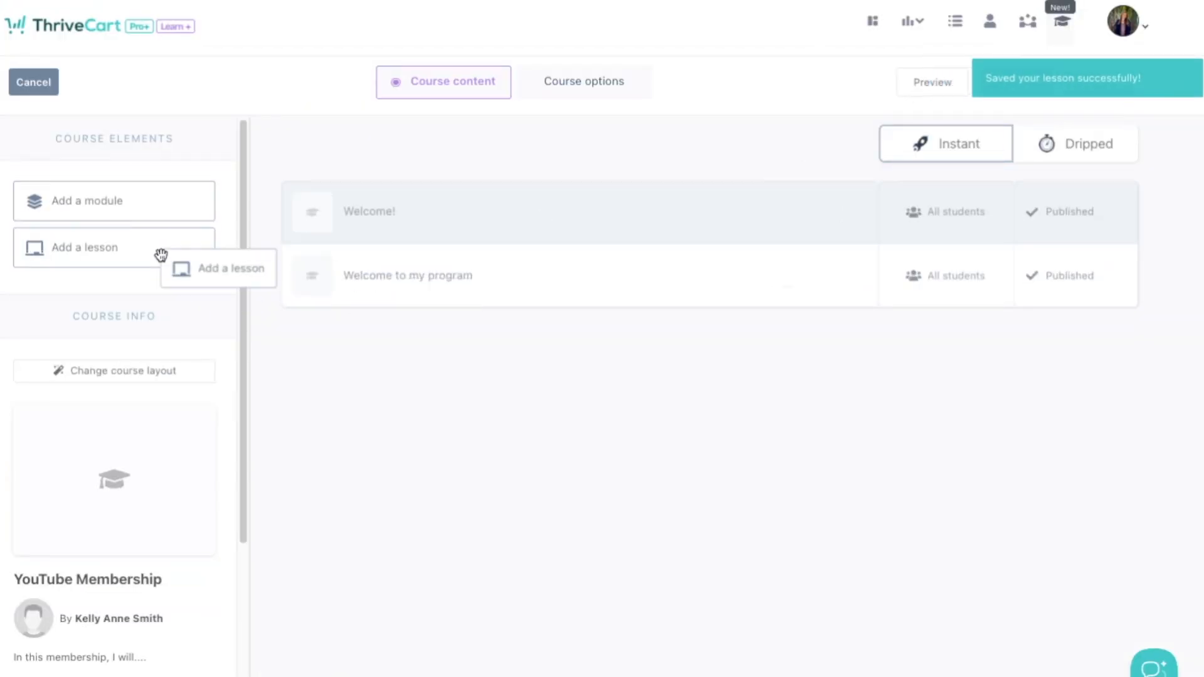
pyautogui.moveTo(153, 249); pyautogui.dragTo(460, 280)
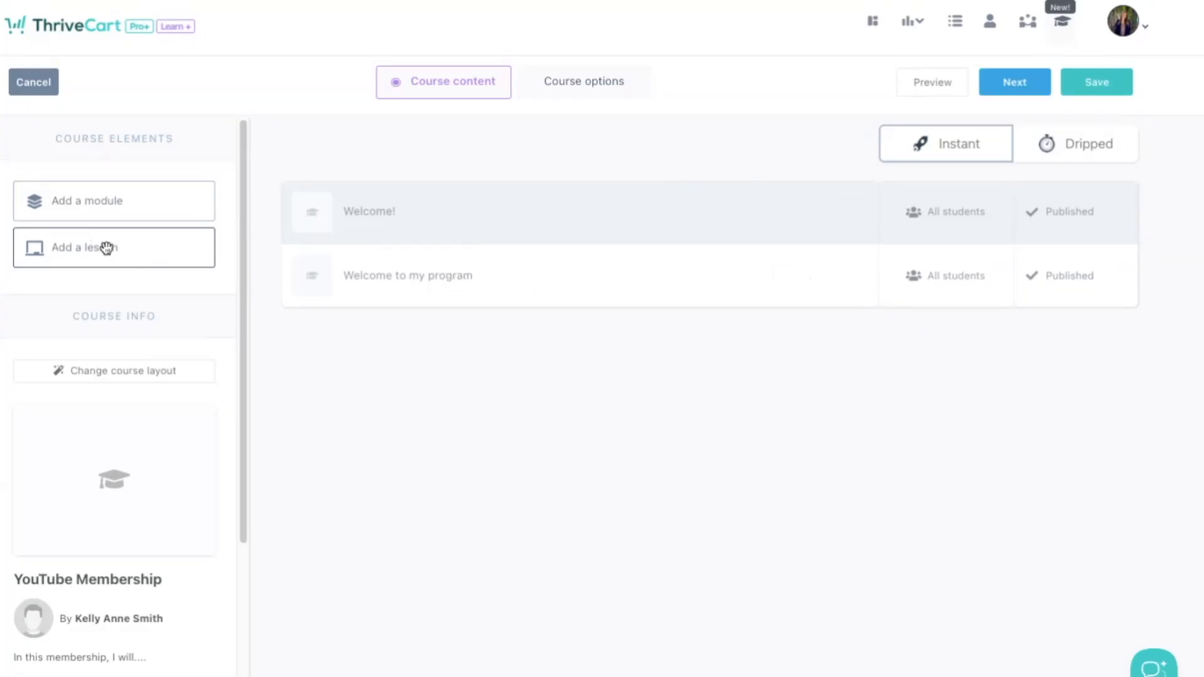
pyautogui.moveTo(104, 200); pyautogui.dragTo(416, 329)
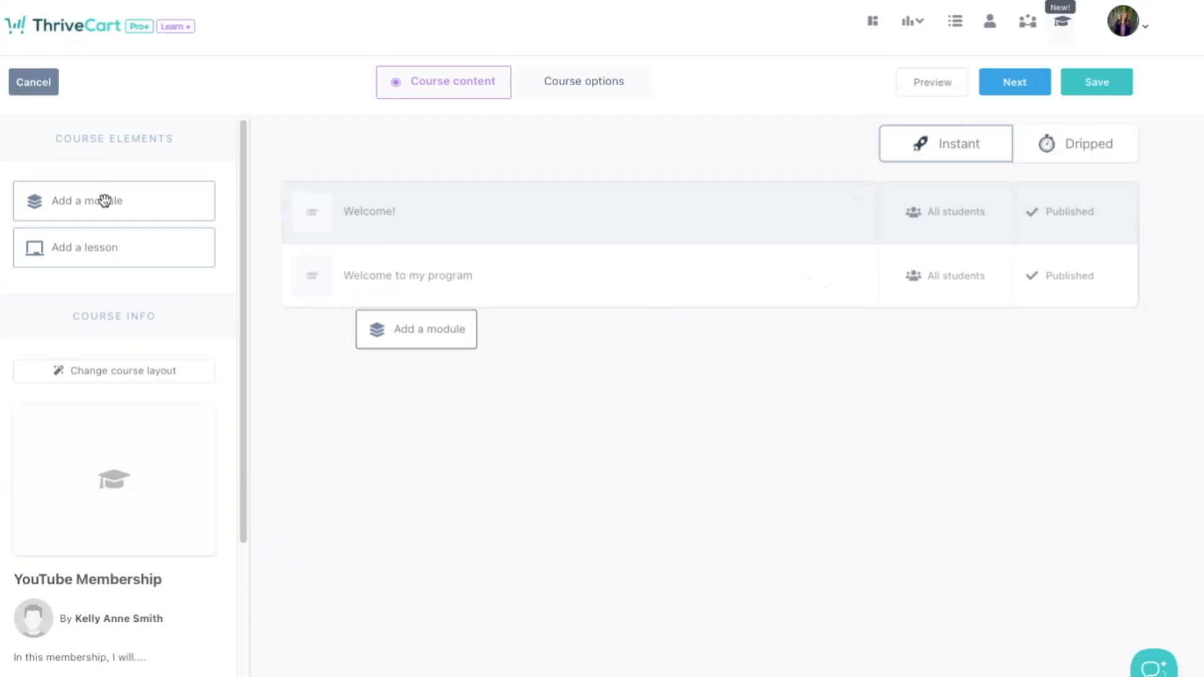
# Step: Save the course and add a lesson named "Schedule of weekly calls" for all students at the end of the Welcome! module
pyautogui.click(1097, 83)
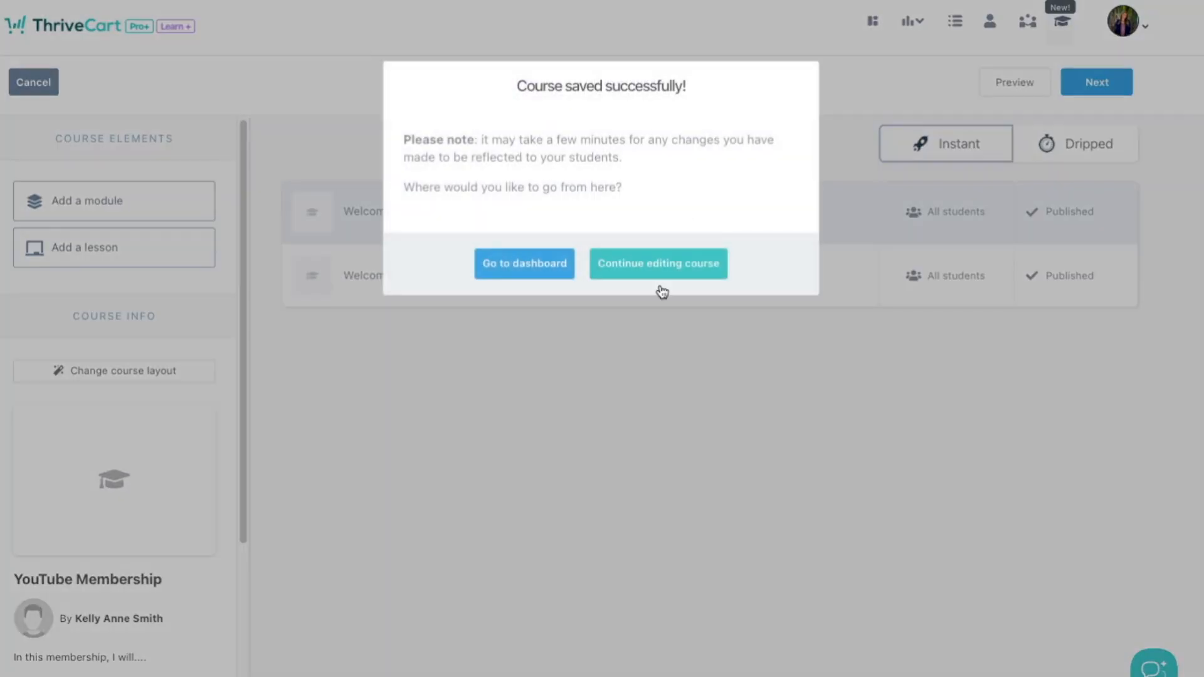
pyautogui.click(666, 277)
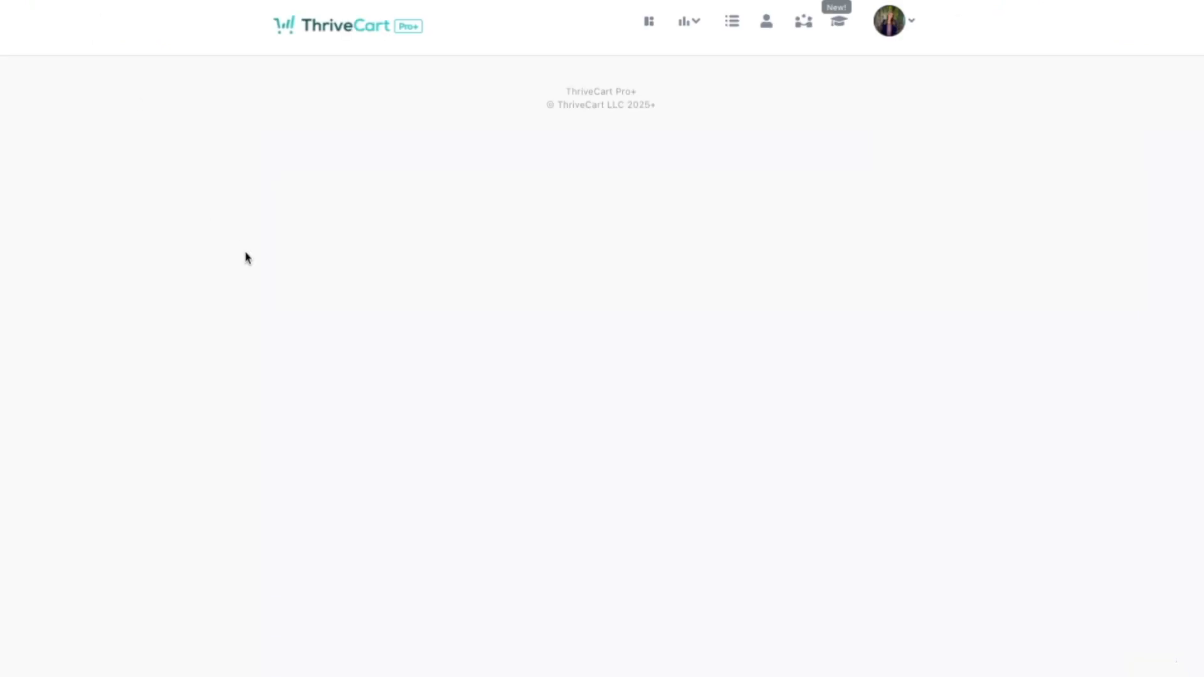
pyautogui.moveTo(120, 248); pyautogui.dragTo(439, 314)
pyautogui.click(484, 172)
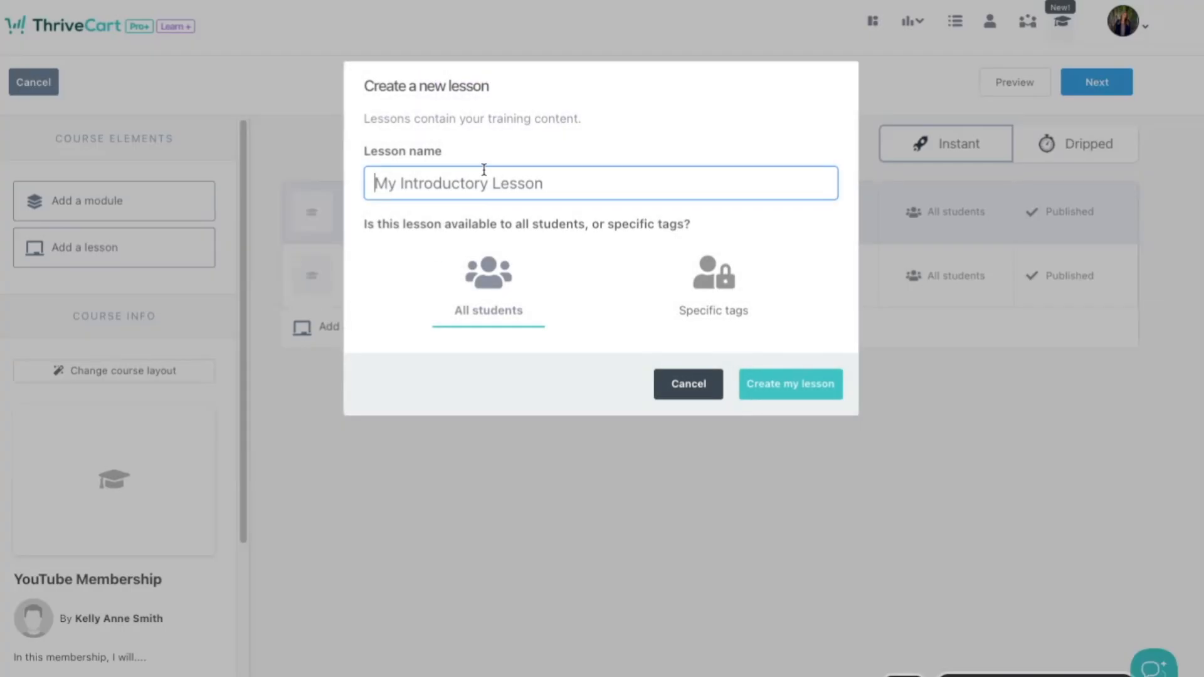
pyautogui.write('Schedule of weekly calls')
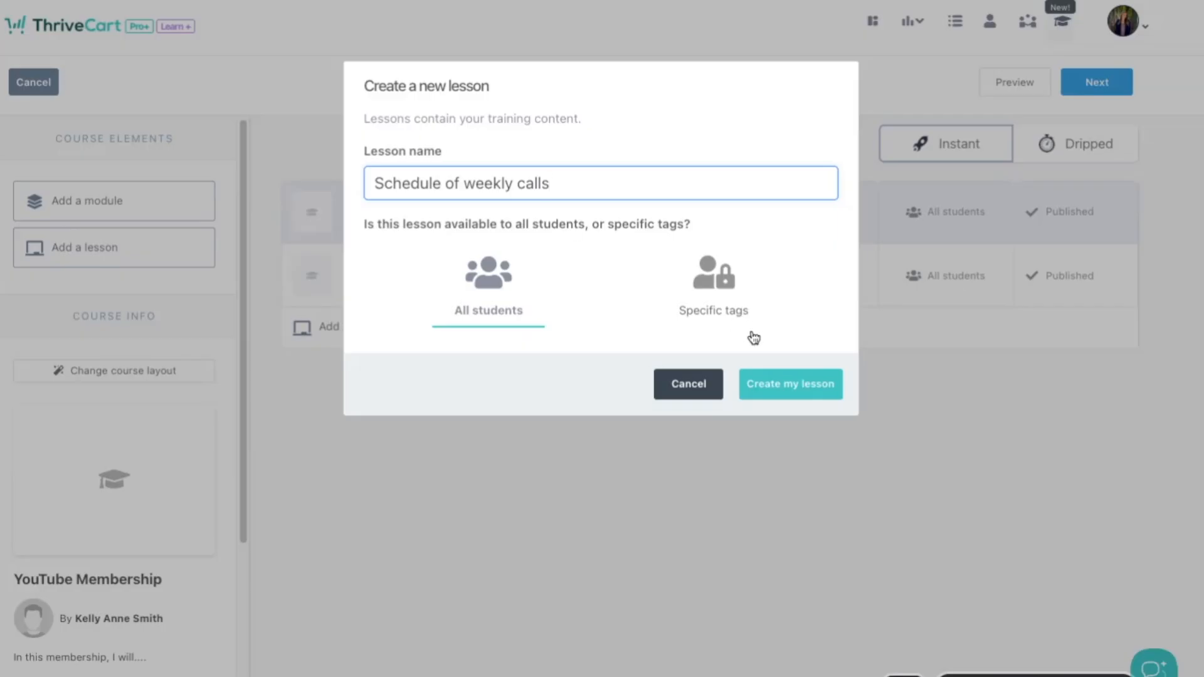
pyautogui.click(811, 396)
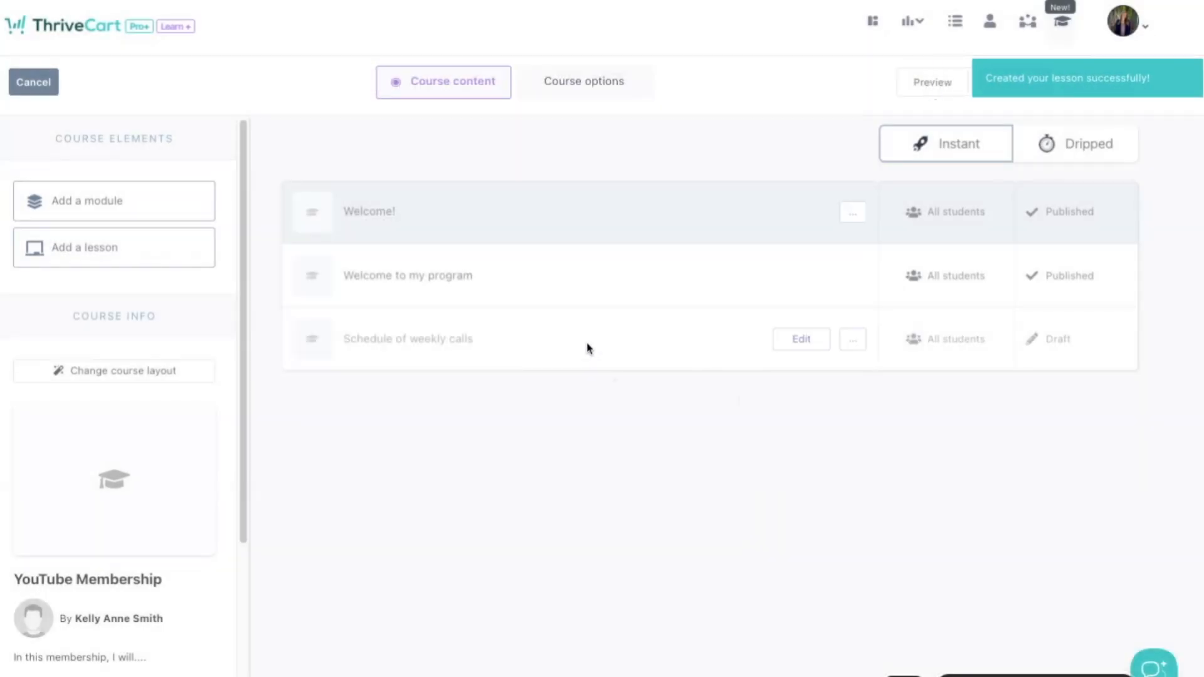
# Step: Replace the placeholder heading on the new lesson's page with "Schedule of weekly calls" and try to publish the lesson
pyautogui.click(802, 340)
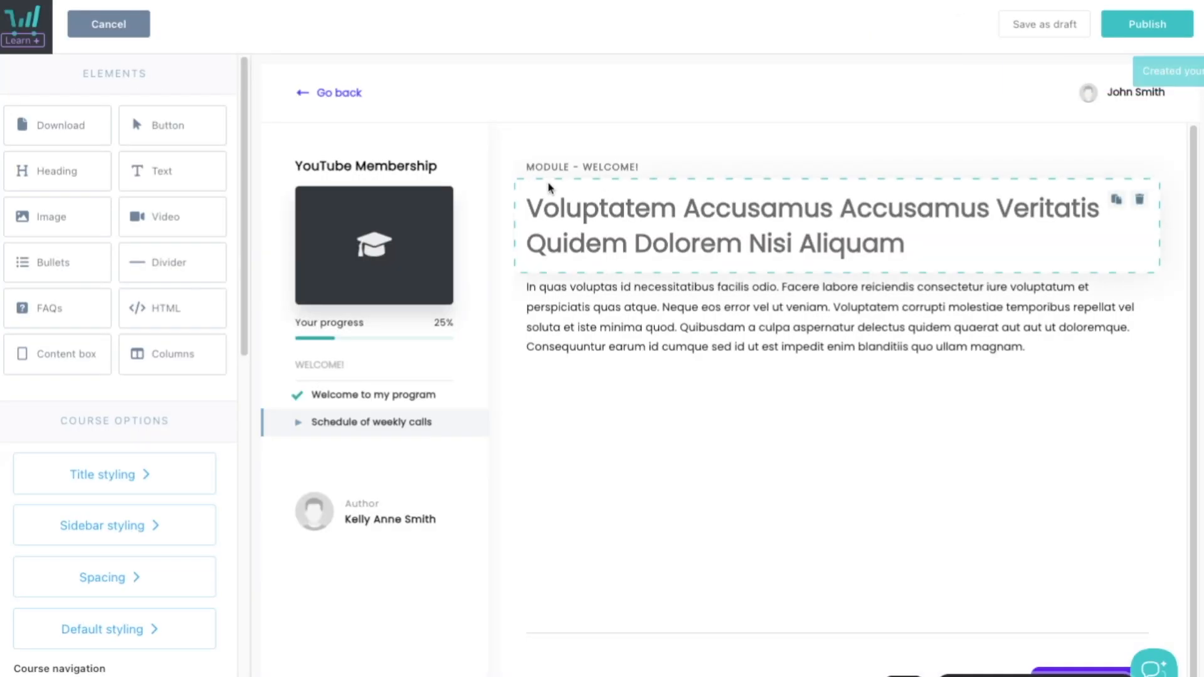
pyautogui.tripleClick(669, 215)
pyautogui.write('Scheudle o')
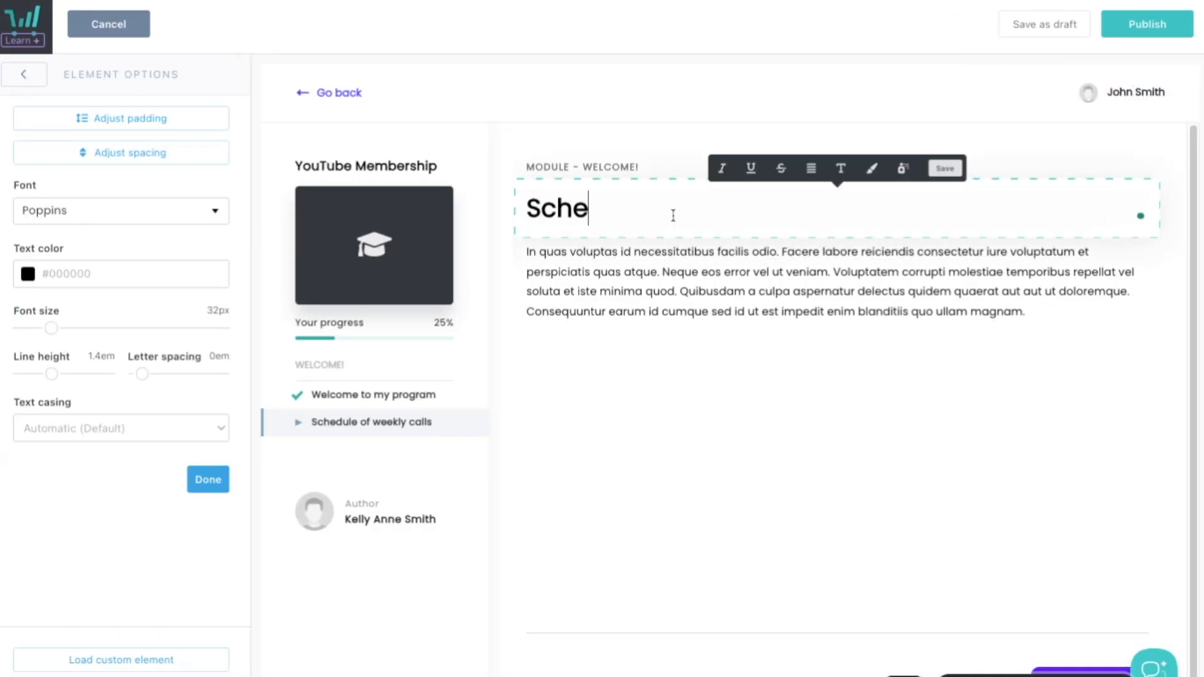
pyautogui.press('BackSpace')
pyautogui.press('BackSpace')
pyautogui.press('BackSpace')
pyautogui.press('BackSpace')
pyautogui.press('BackSpace')
pyautogui.press('BackSpace')
pyautogui.write('dule of weekly calls')
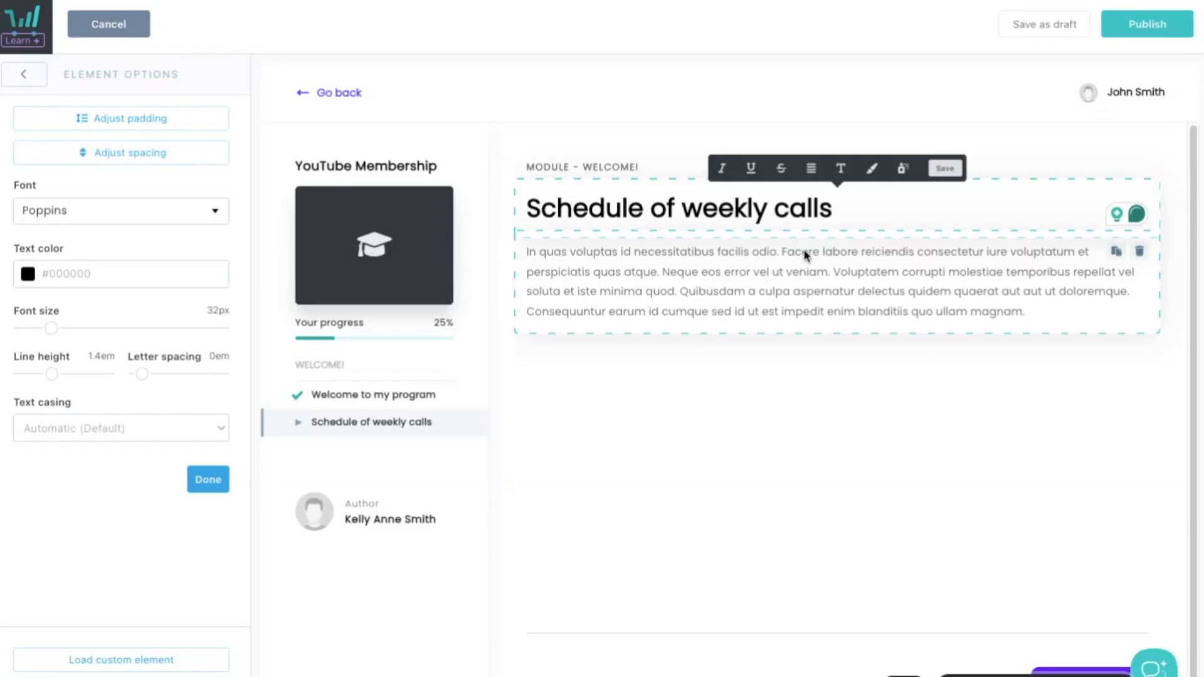
pyautogui.click(1147, 23)
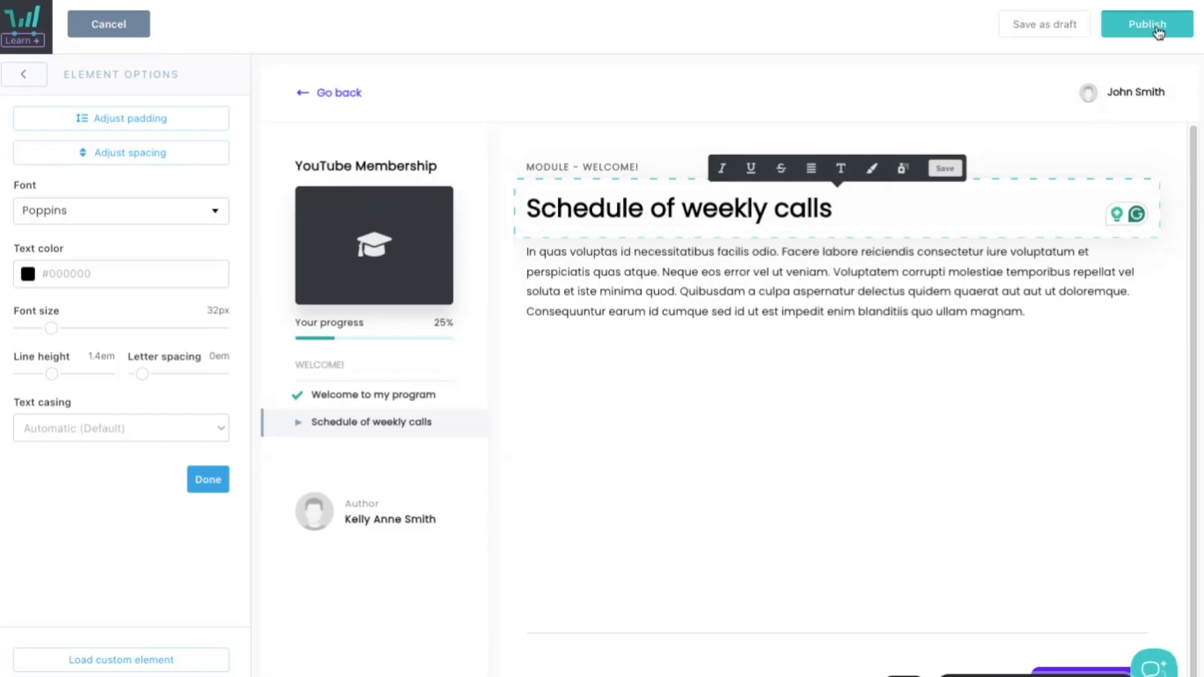
# Step: Add a lesson named "Join the Facebook Group!" for all students below the "Schedule of weekly calls" lesson
pyautogui.moveTo(102, 249); pyautogui.dragTo(514, 382)
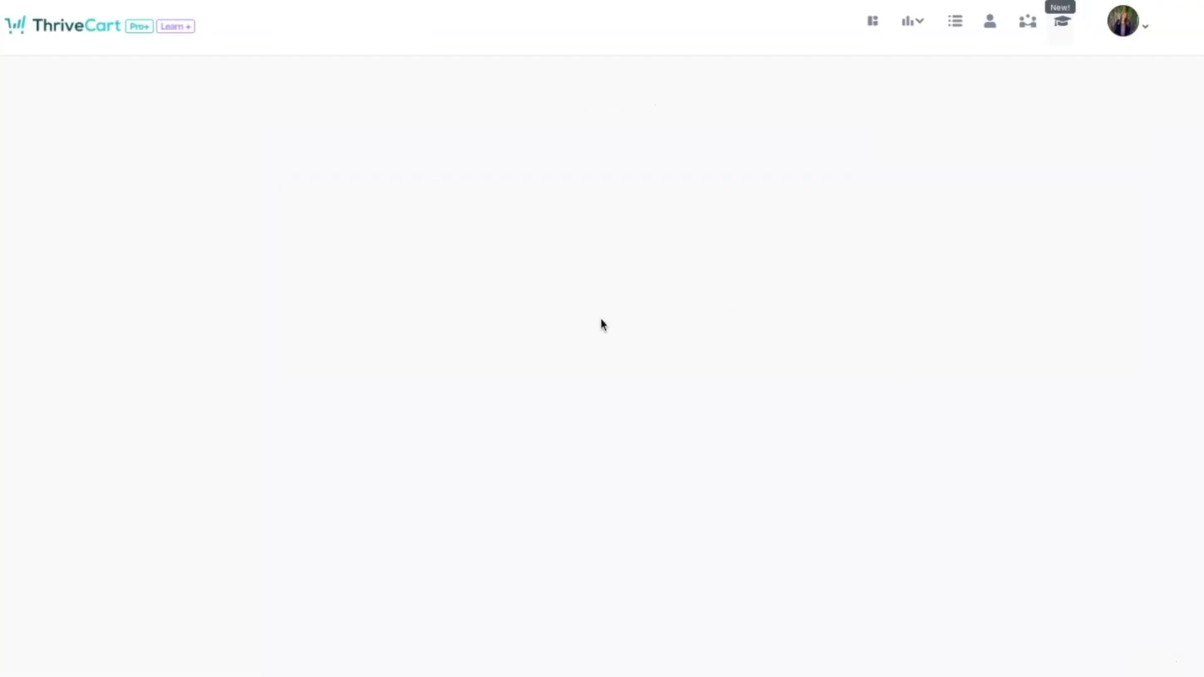
pyautogui.moveTo(132, 247); pyautogui.dragTo(513, 400)
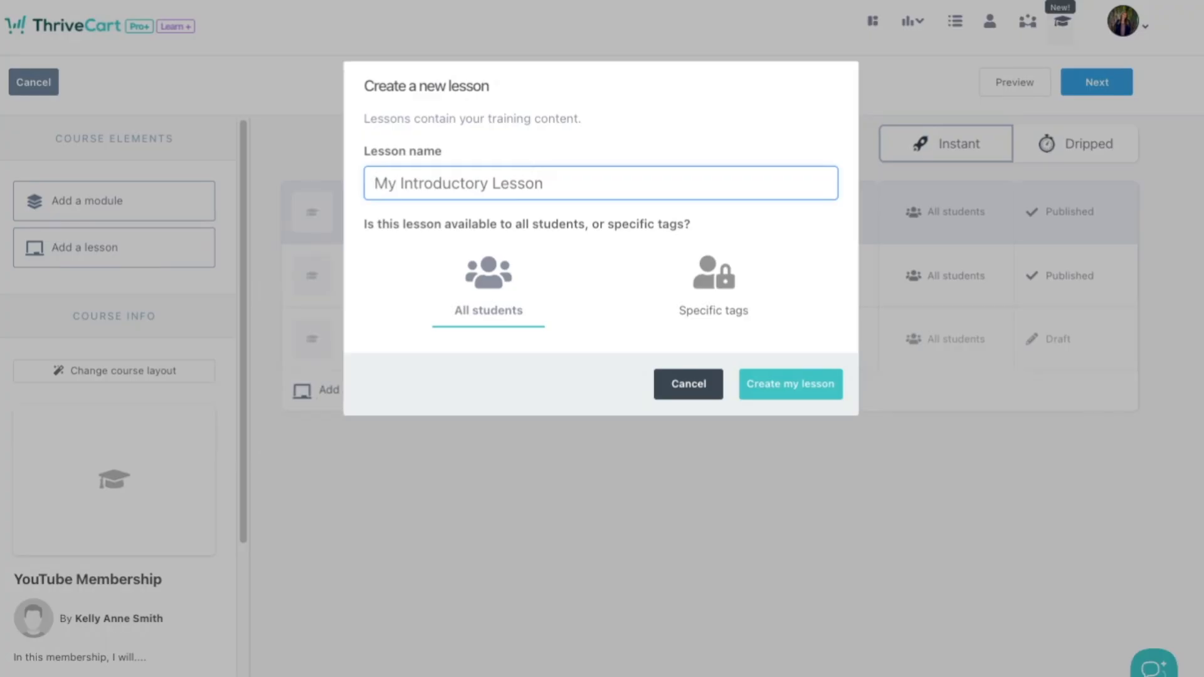
pyautogui.write('Join the faccebook Group!')
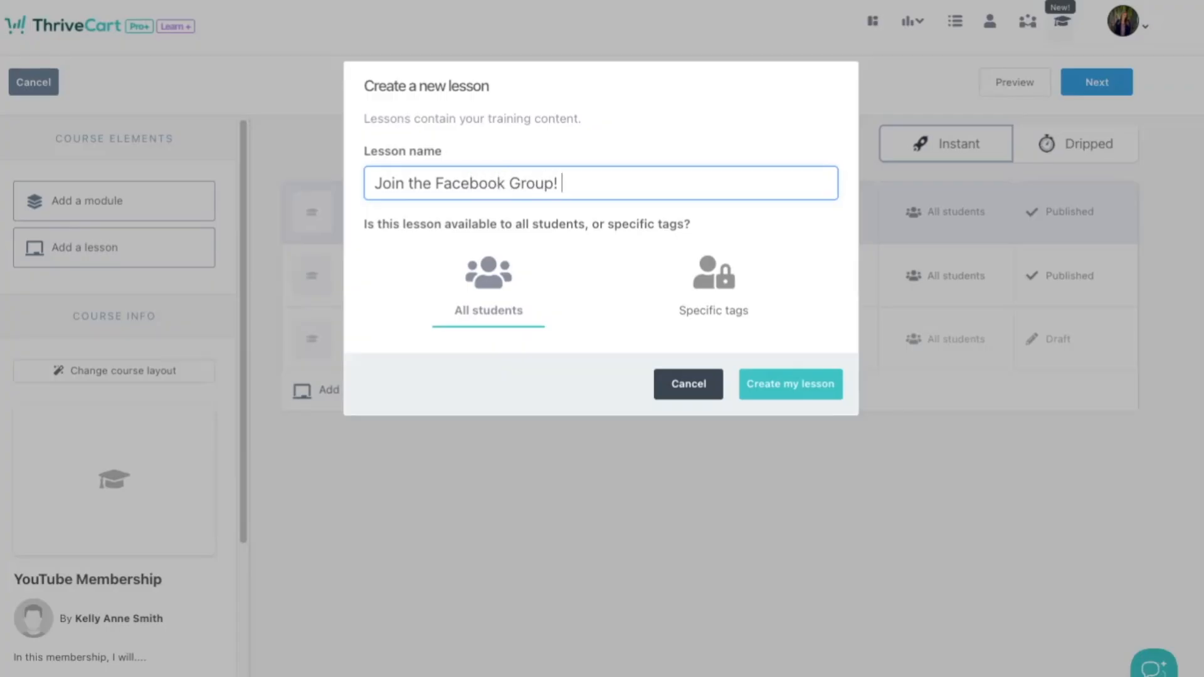
pyautogui.click(786, 387)
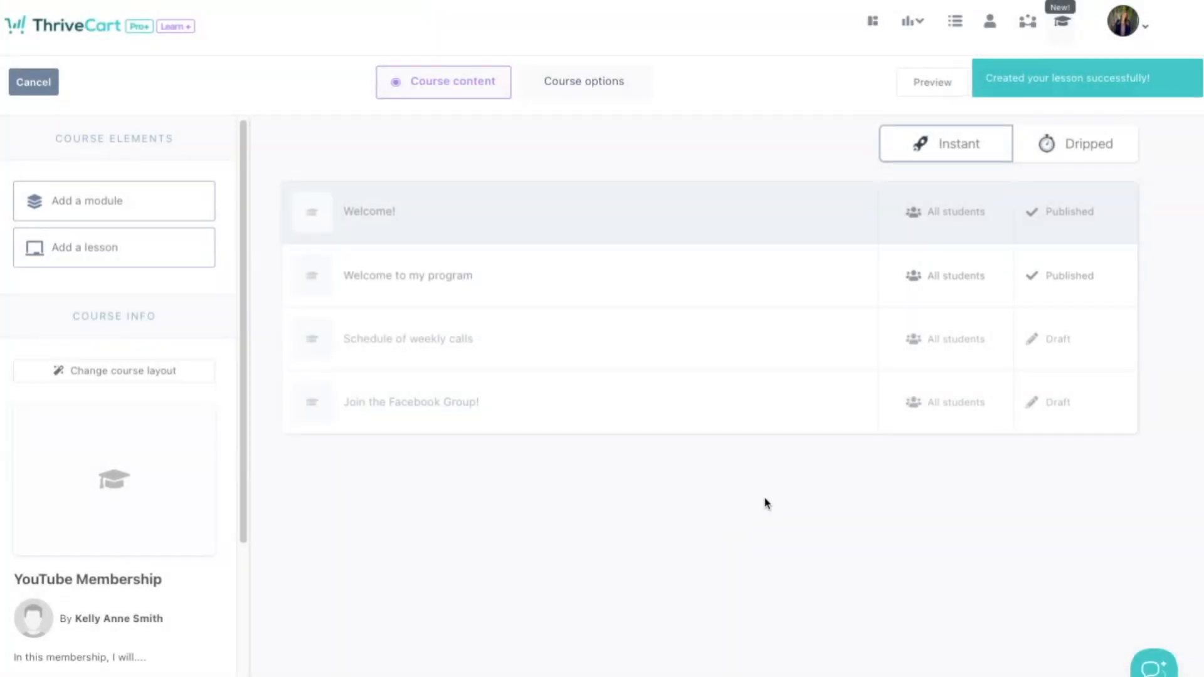
# Step: Add a lesson named "Resources & Workbook" for all students below the "Join the Facebook Group!" lesson
pyautogui.moveTo(91, 237); pyautogui.dragTo(351, 419)
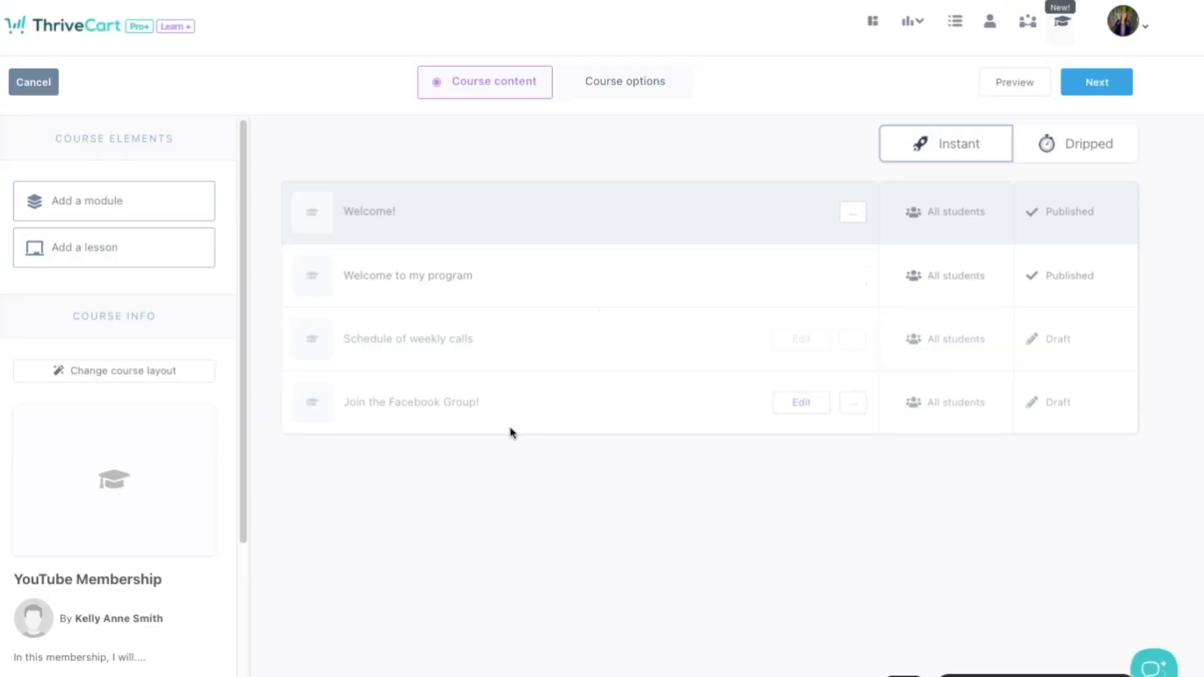
pyautogui.moveTo(169, 251); pyautogui.dragTo(480, 456)
pyautogui.click(477, 197)
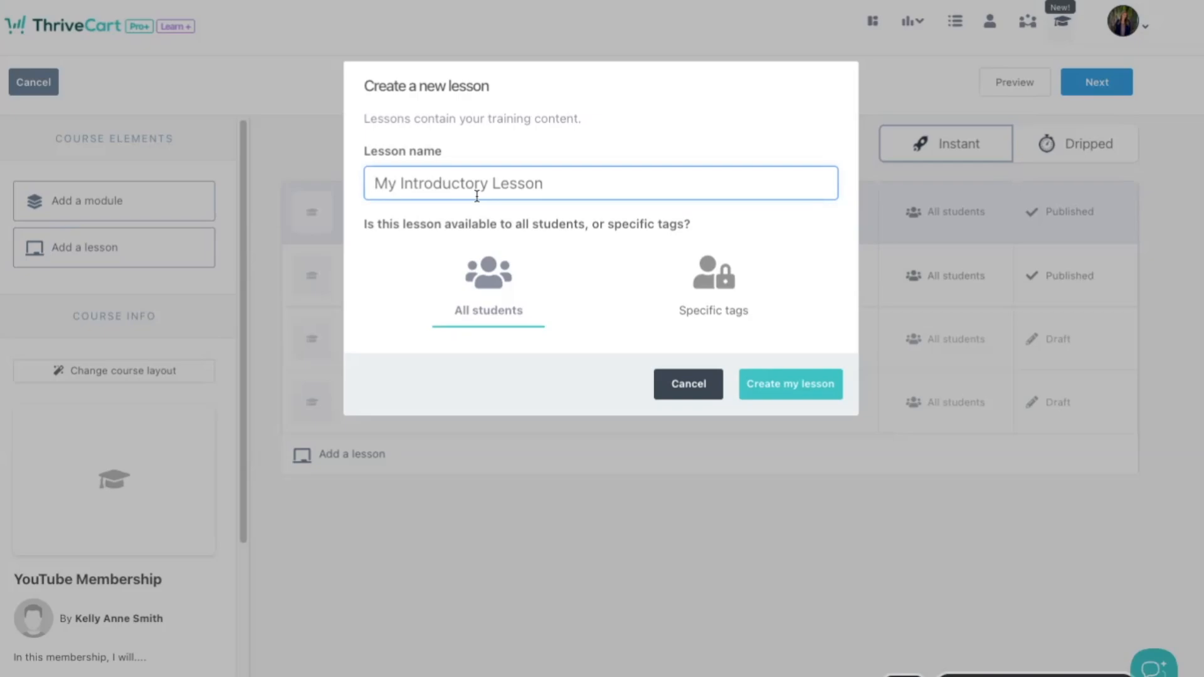
pyautogui.write('Resourc')
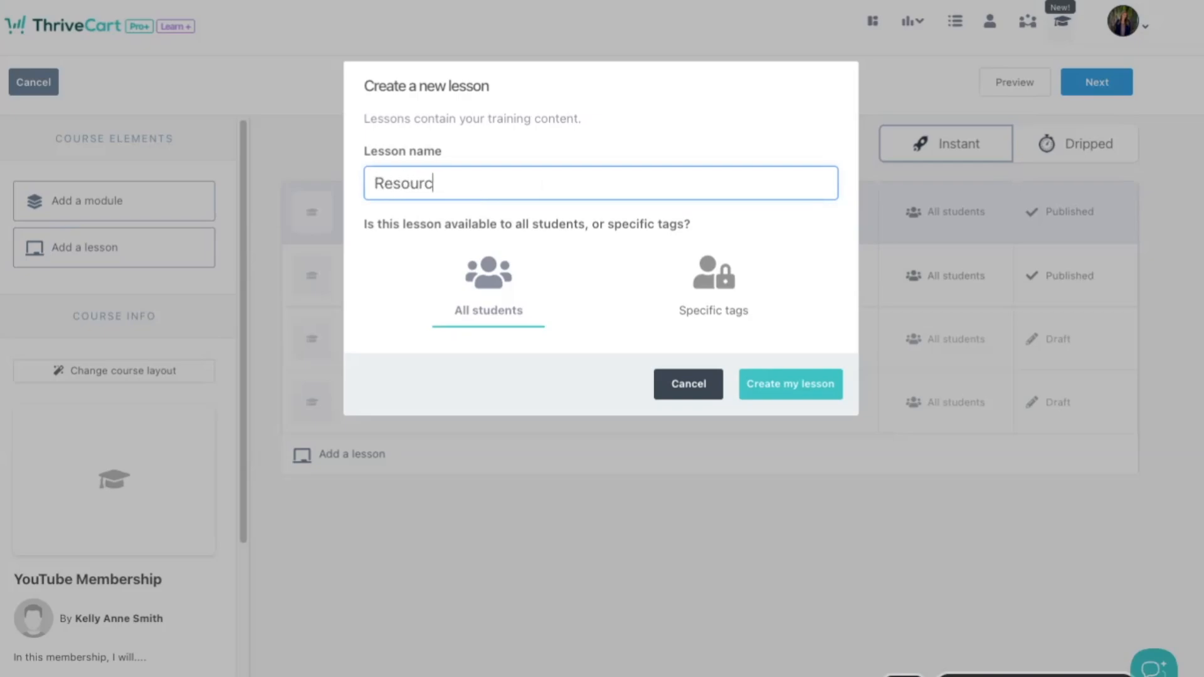
pyautogui.write('es & Workbook')
pyautogui.click(831, 390)
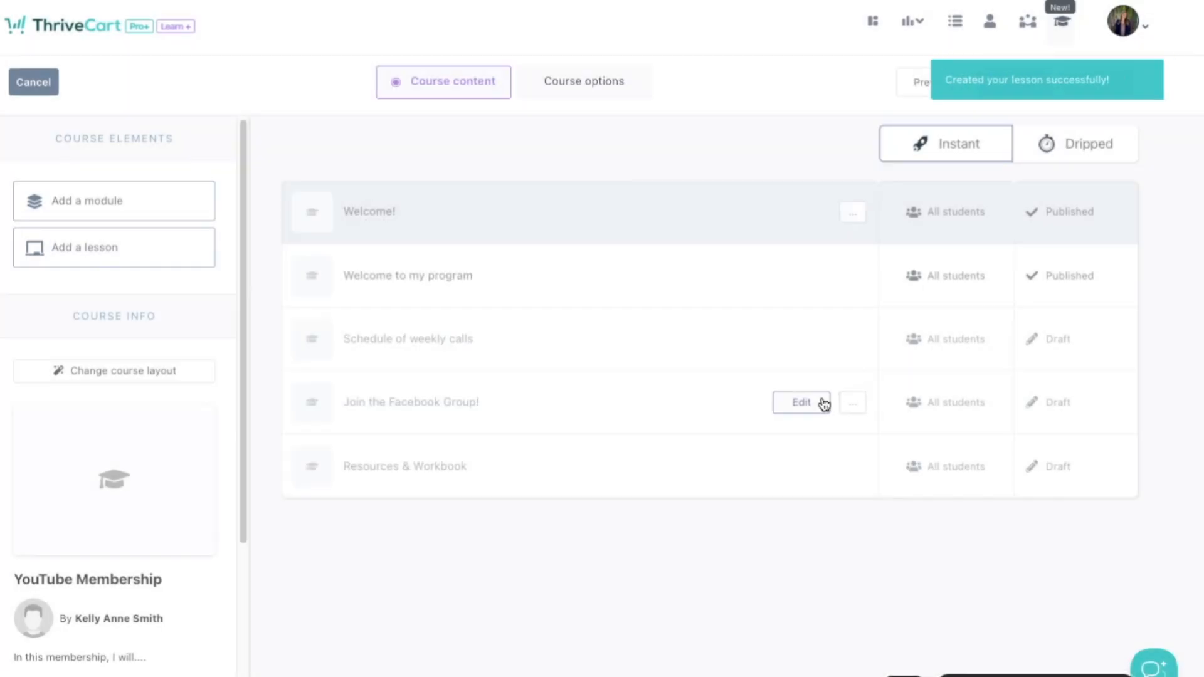
# Step: Add a lesson named "Book a 1:1 Consultaion" for all students below the "Resources & Workbook" lesson
pyautogui.moveTo(182, 250); pyautogui.dragTo(439, 511)
pyautogui.write('Book a 1:1 Consultaion')
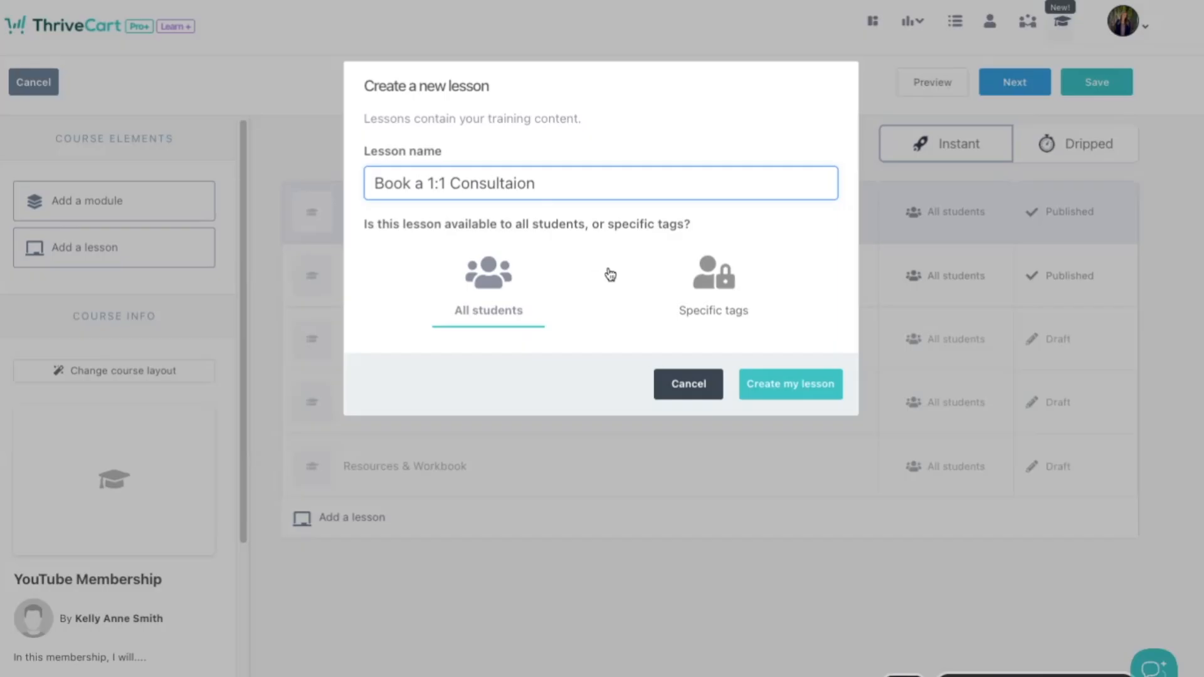
pyautogui.click(778, 394)
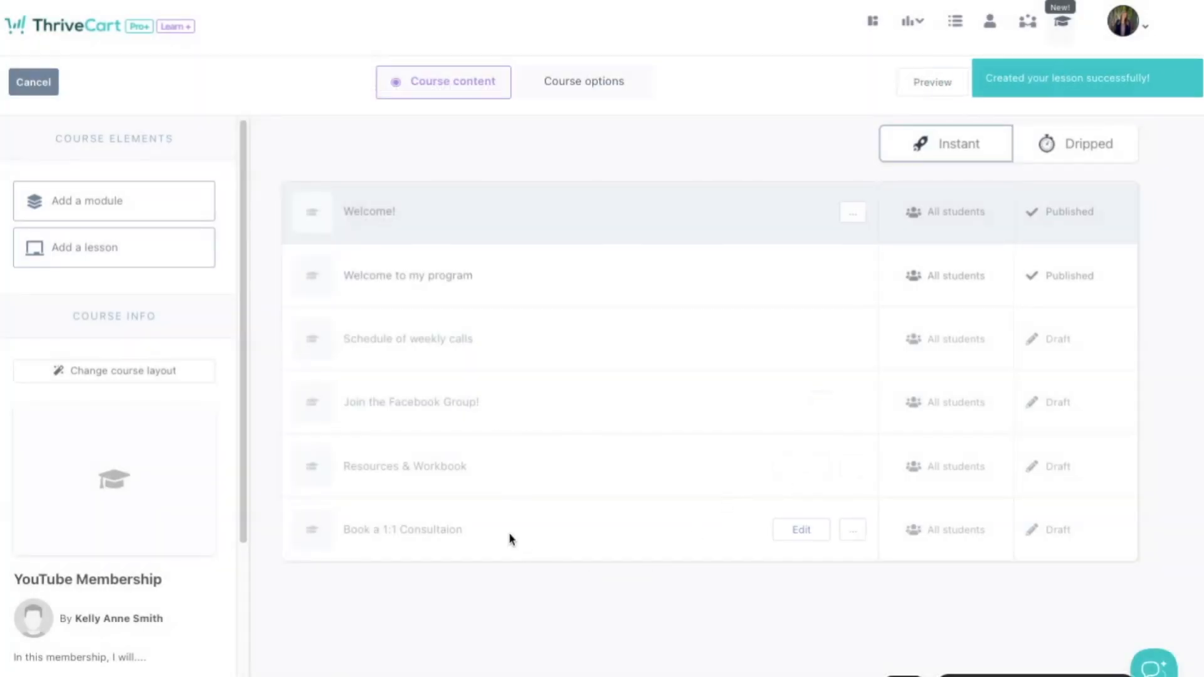
# Step: Try to correct the last lesson's name to "Book a 1:1 Consultation" in the course outline
pyautogui.click(433, 532)
pyautogui.doubleClick(433, 532)
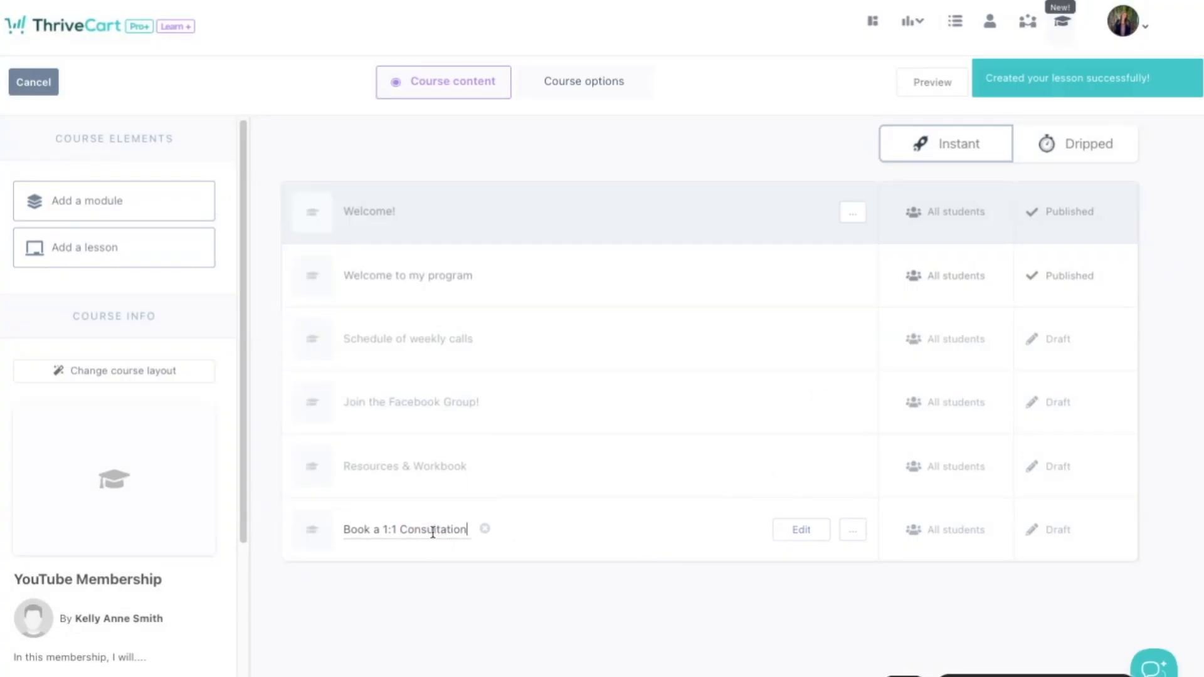
pyautogui.doubleClick(401, 536)
pyautogui.tripleClick(401, 536)
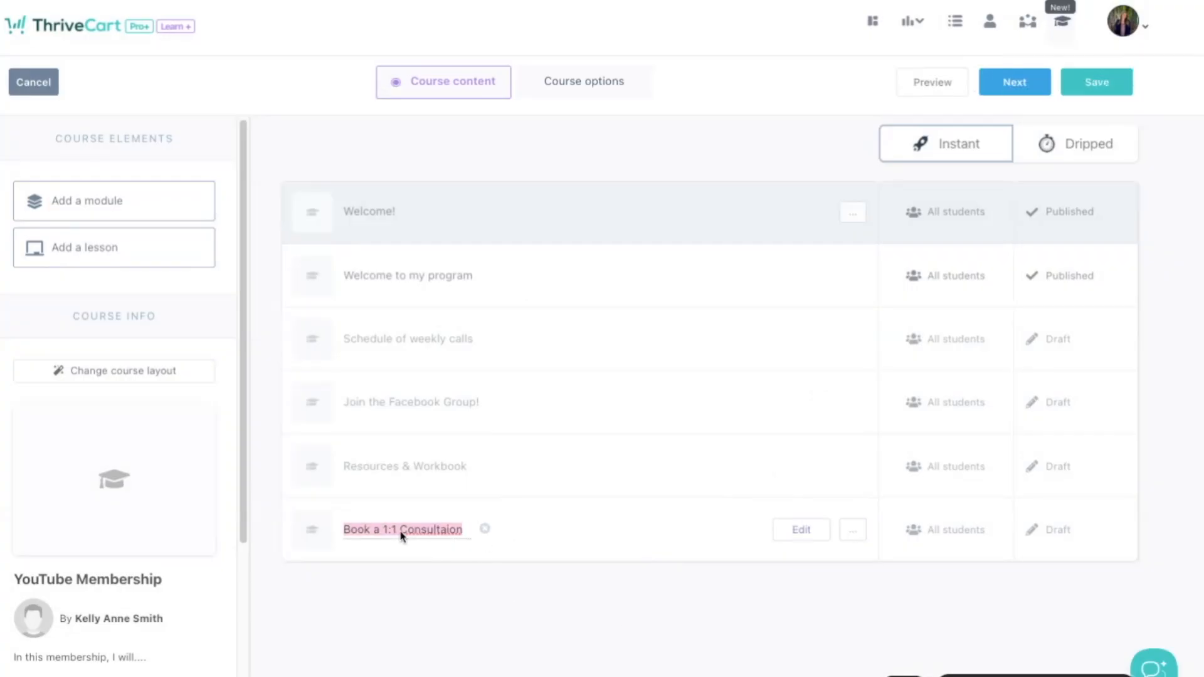
# Step: Publish the "Book a 1:1 Consultaion" lesson from its editor and set the "Resources & Workbook" lesson's access status to Published
pyautogui.click(805, 528)
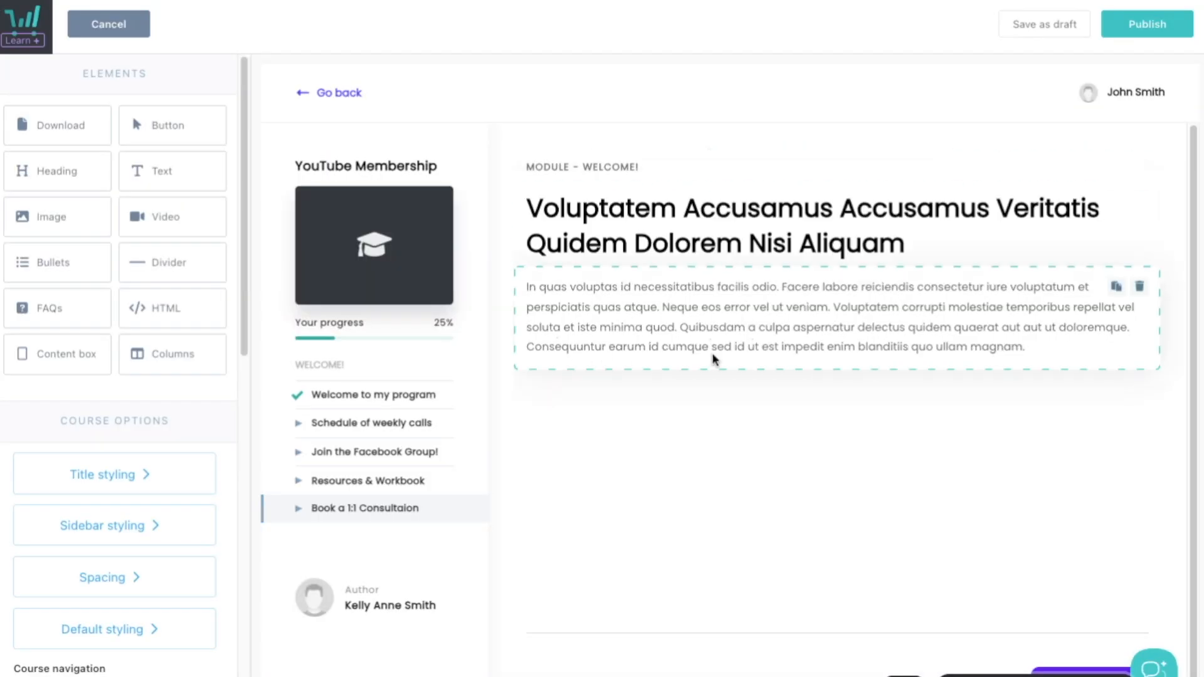
pyautogui.click(1147, 24)
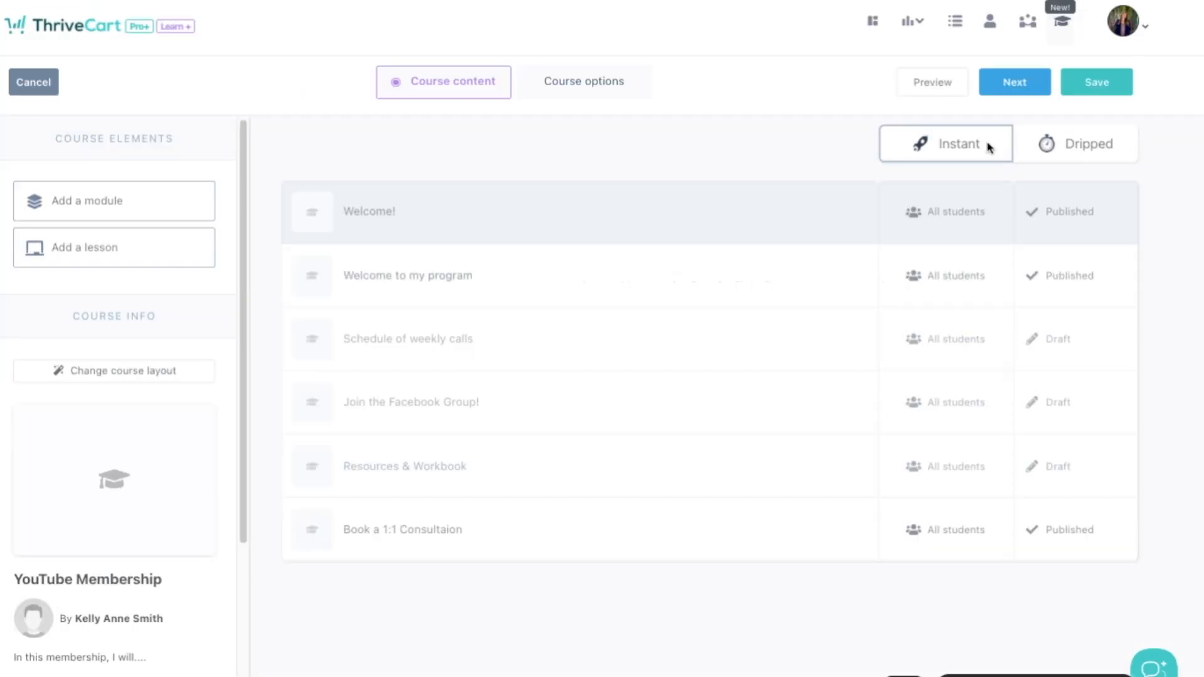
pyautogui.click(1048, 474)
pyautogui.click(601, 128)
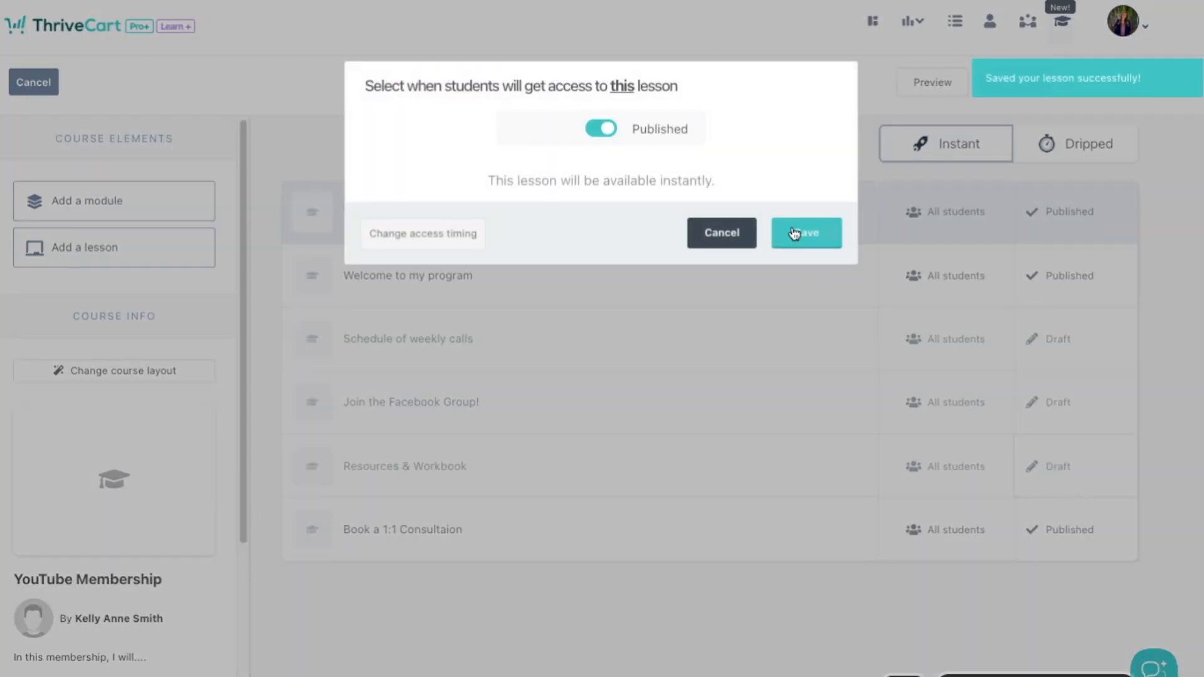
pyautogui.click(795, 233)
# Step: Set the "Schedule of weekly calls" and "Join the Facebook Group!" lessons from draft to Published
pyautogui.click(1065, 358)
pyautogui.click(601, 129)
pyautogui.click(806, 233)
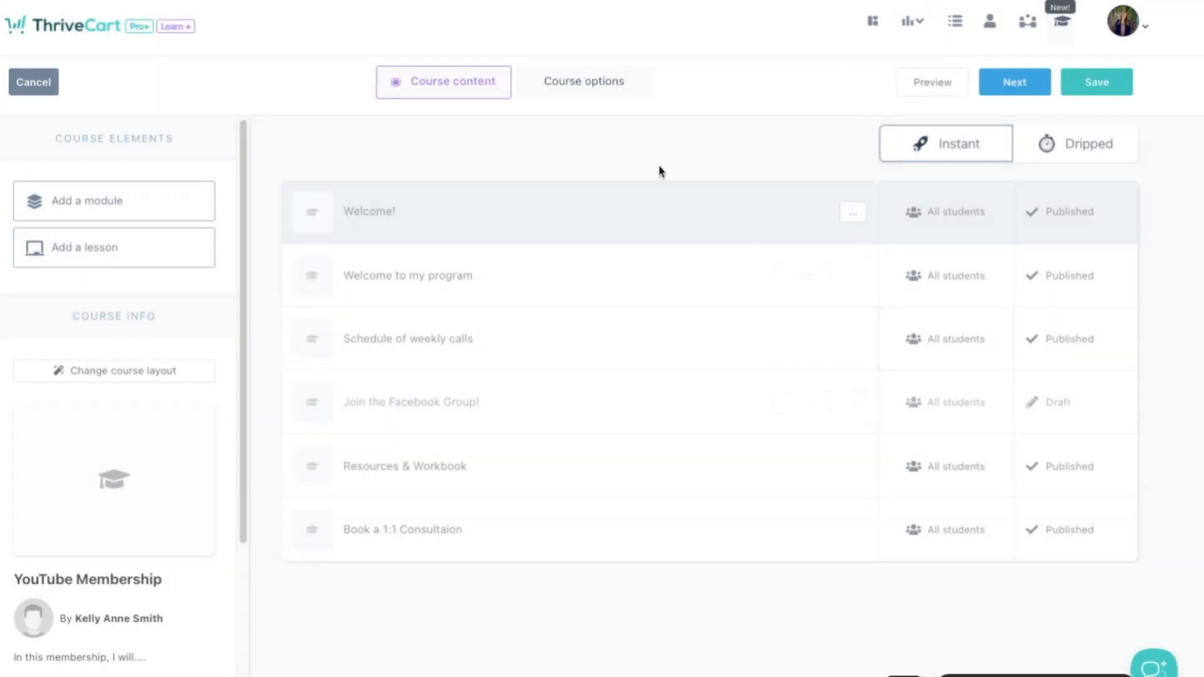
pyautogui.click(1038, 406)
pyautogui.click(603, 129)
pyautogui.click(805, 233)
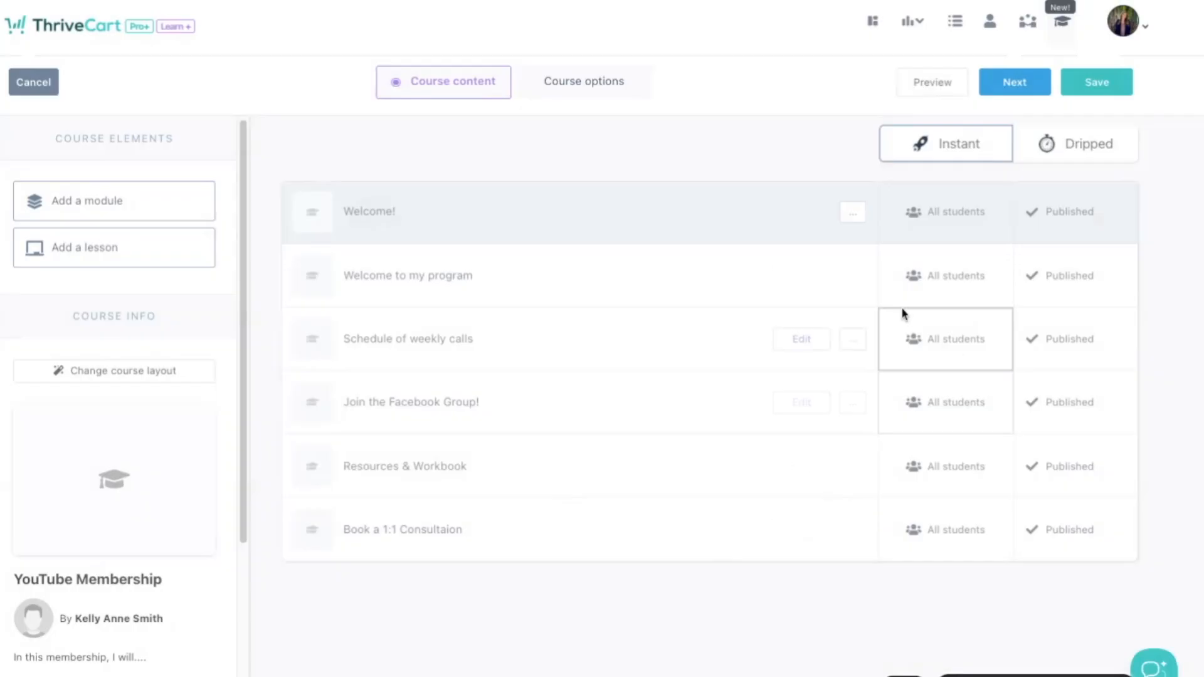
# Step: Save the course with its published lessons and leave the course editor
pyautogui.moveTo(129, 217); pyautogui.dragTo(189, 322)
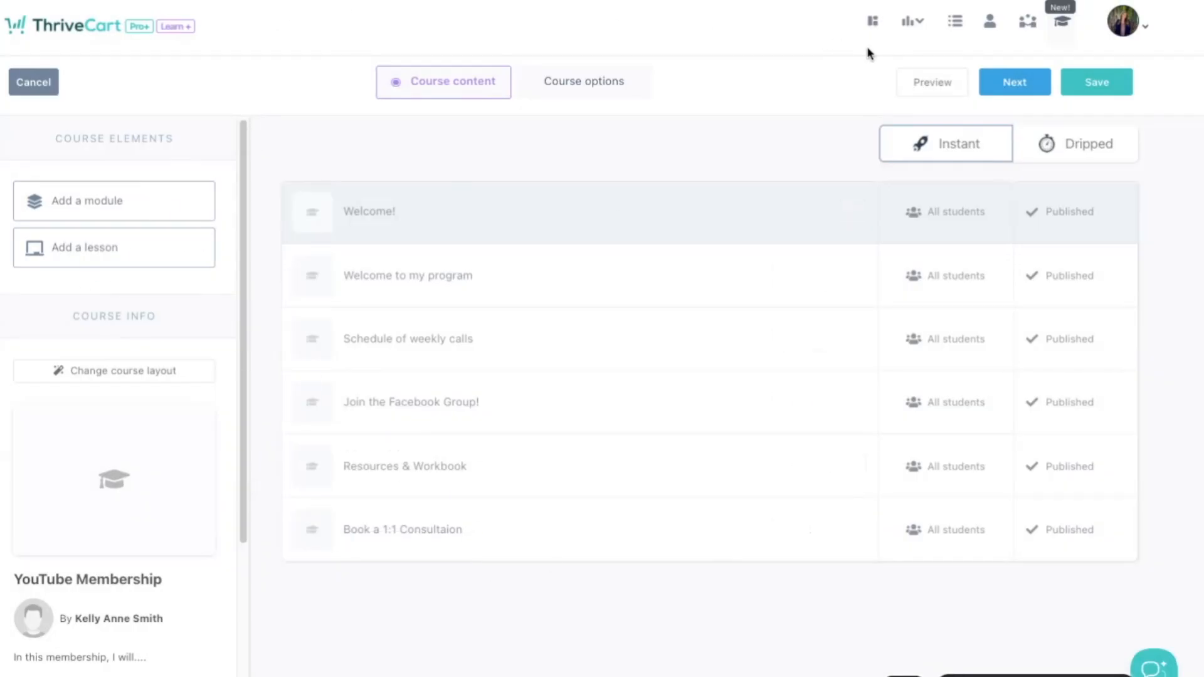
pyautogui.click(1100, 90)
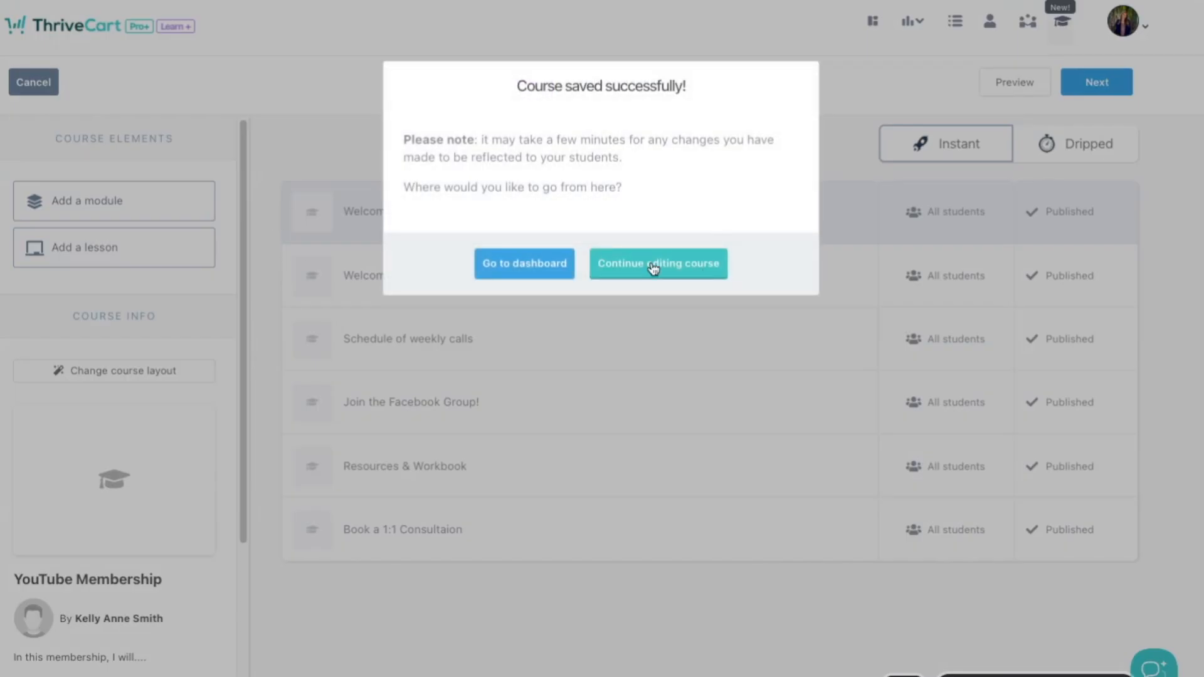
pyautogui.click(653, 268)
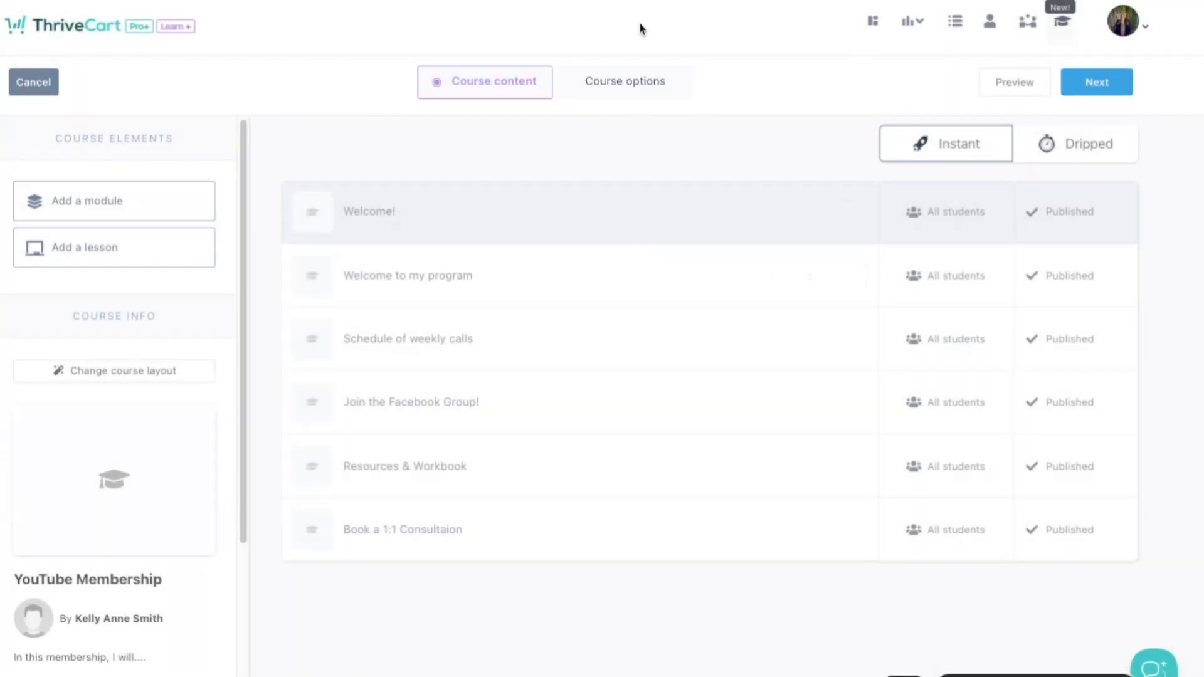
pyautogui.click(158, 18)
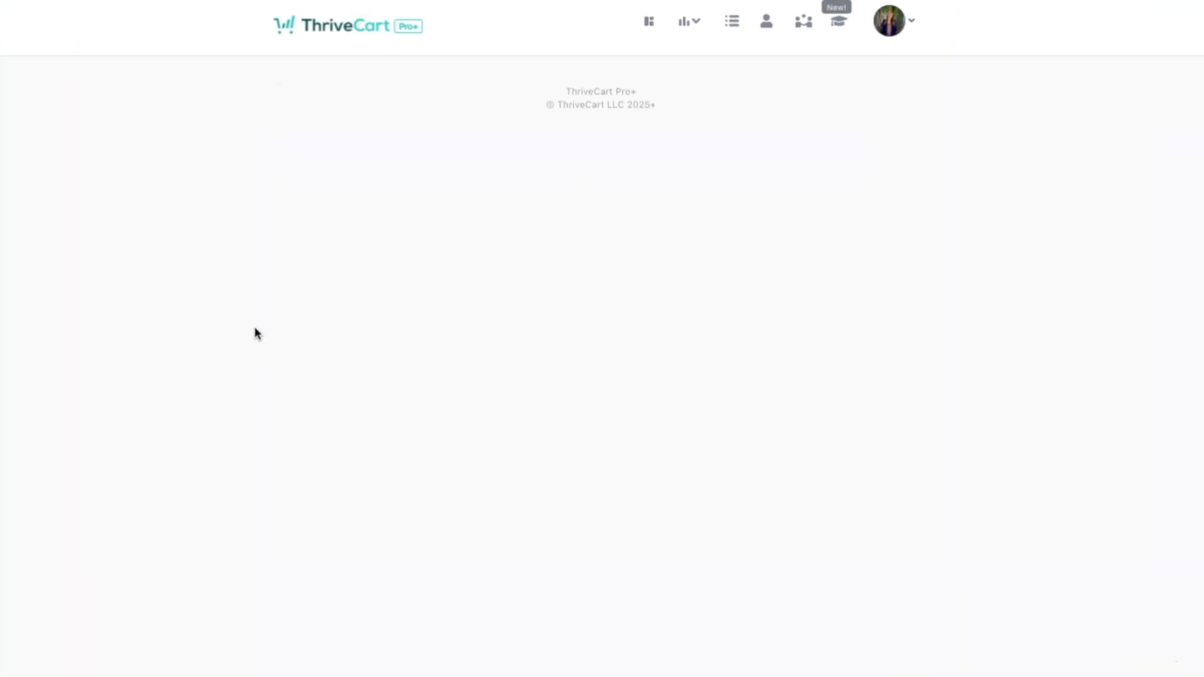
# Step: Add a module named "Lesson 1" below the Welcome module, available to all students
pyautogui.moveTo(151, 207); pyautogui.dragTo(479, 615)
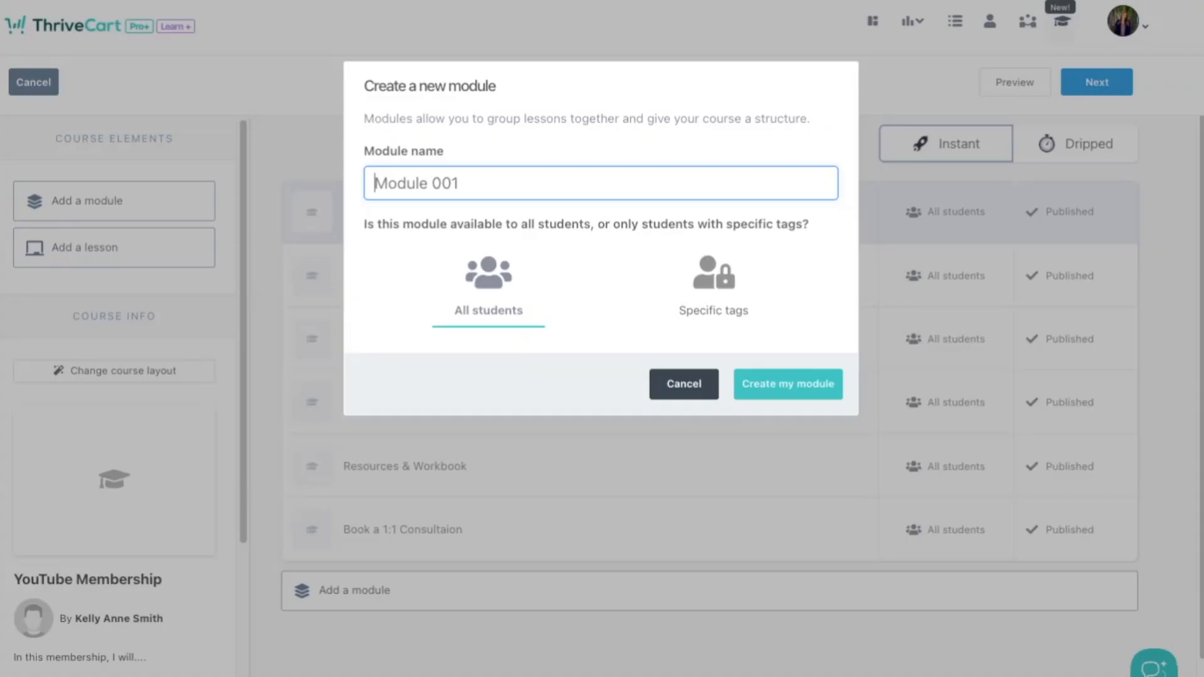
pyautogui.write('Lesson 1')
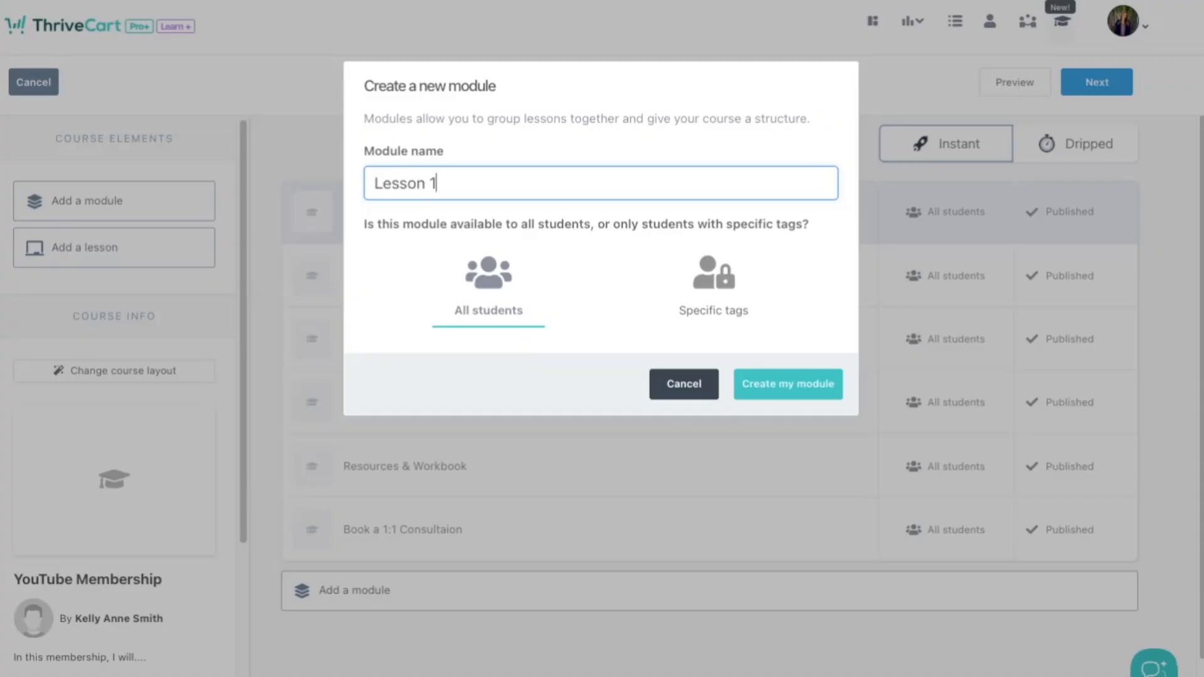
pyautogui.click(826, 394)
# Step: Add a lesson named "Intro to xyz" for all students inside the "Lesson 1" module
pyautogui.scroll(-1, 640, 451)
pyautogui.moveTo(183, 244); pyautogui.dragTo(473, 552)
pyautogui.write('Intro to xyz')
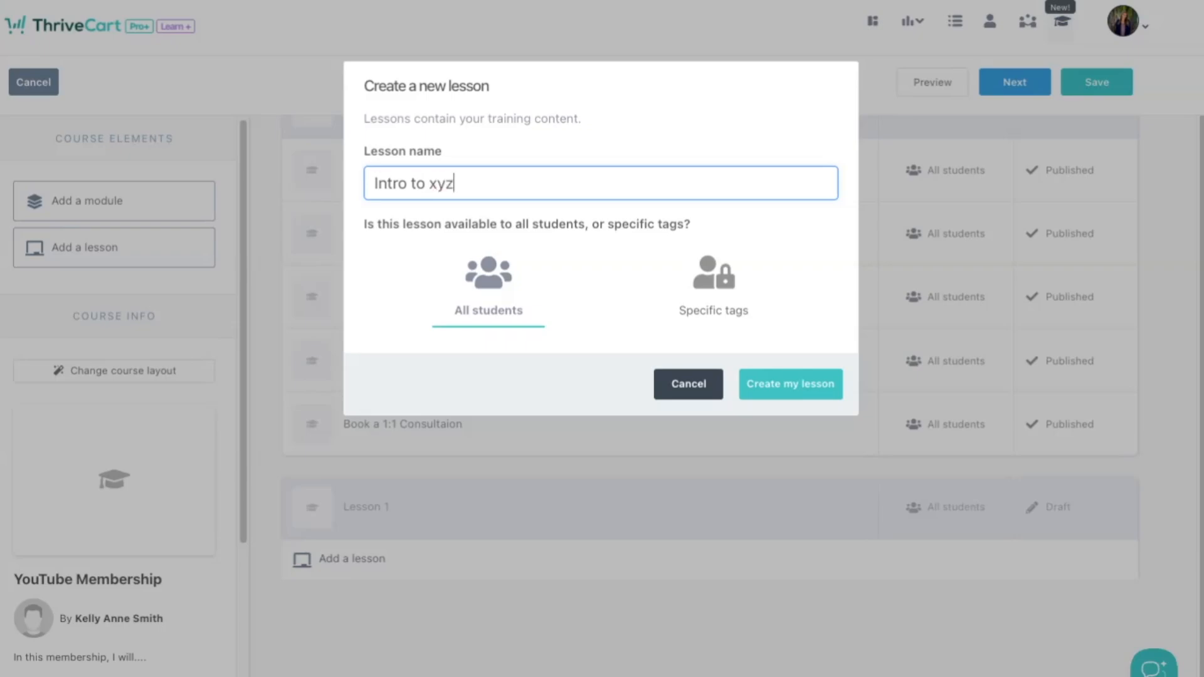
pyautogui.click(815, 382)
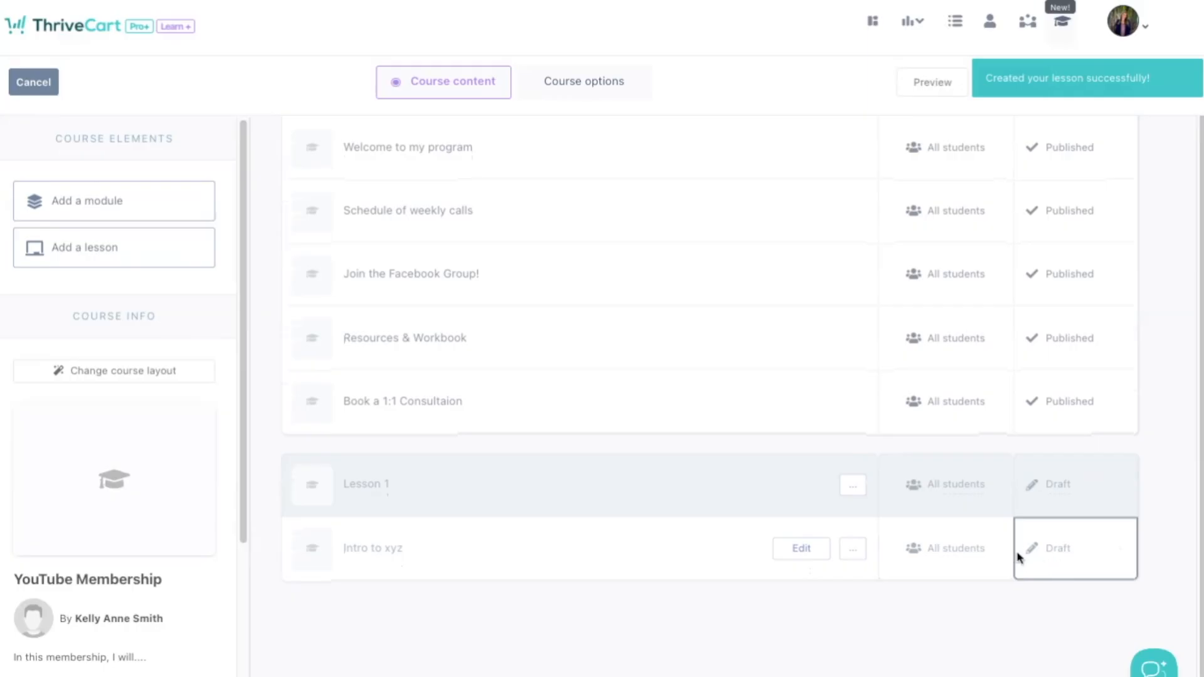
# Step: Set the "Intro to xyz" lesson's access to dripped by time period, on day 7 after purchase, and save it
pyautogui.click(1057, 563)
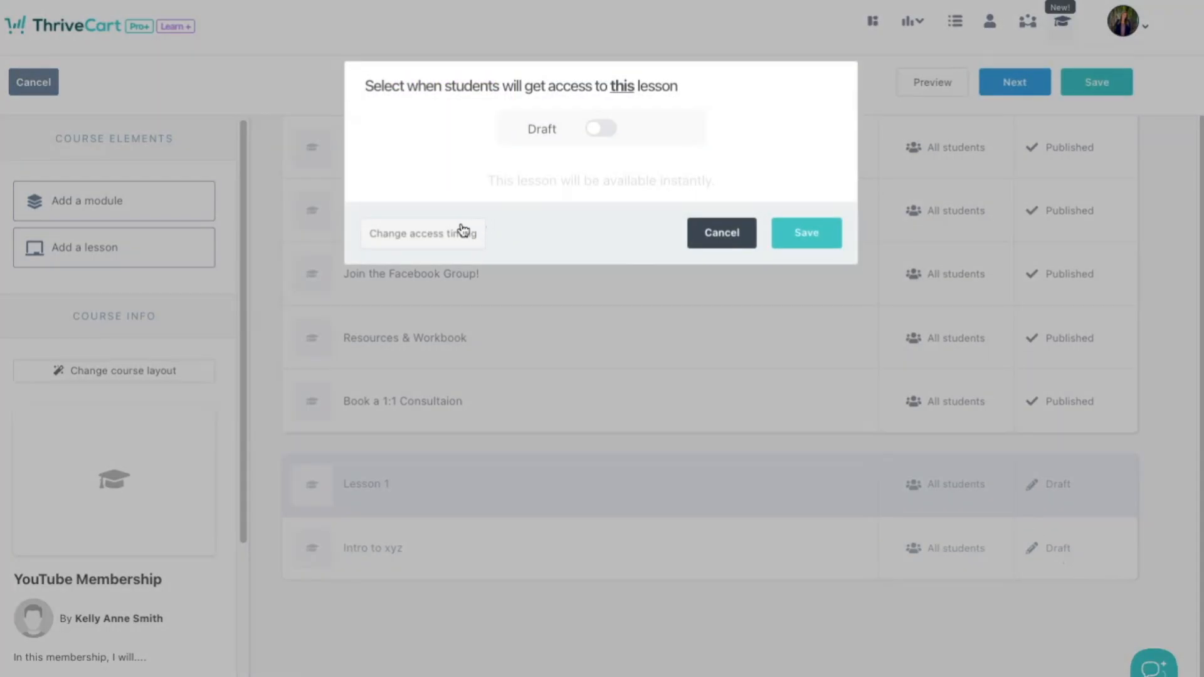
pyautogui.click(432, 238)
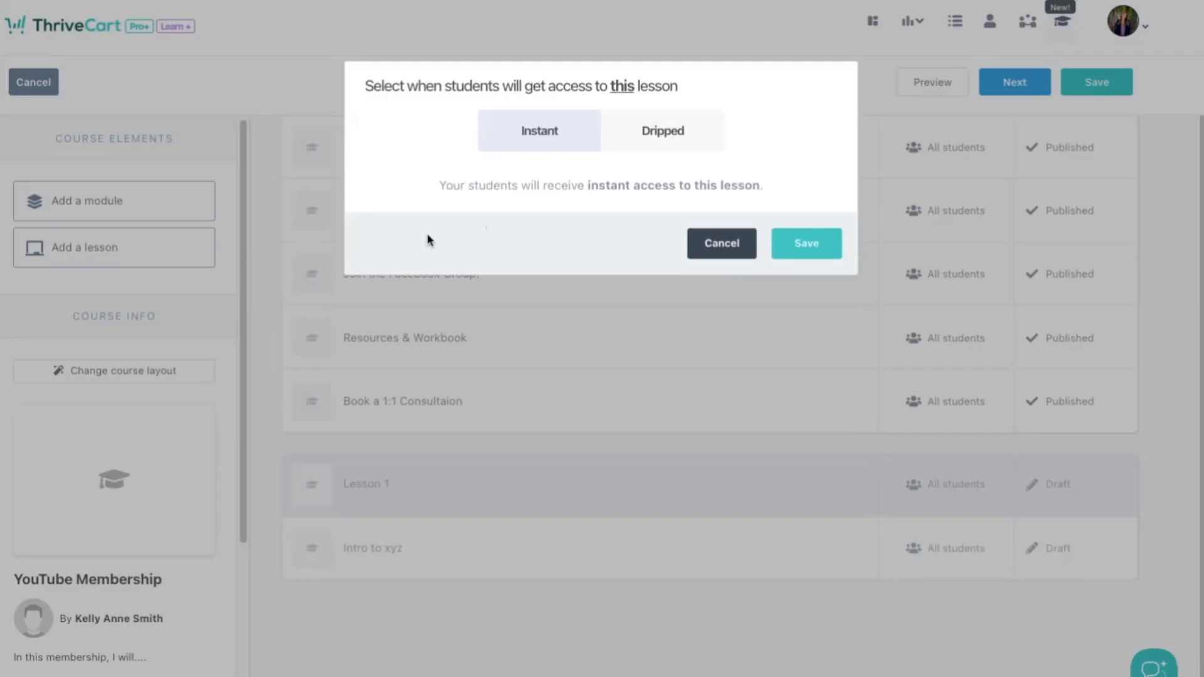
pyautogui.click(667, 148)
pyautogui.moveTo(571, 217)
pyautogui.click(511, 281)
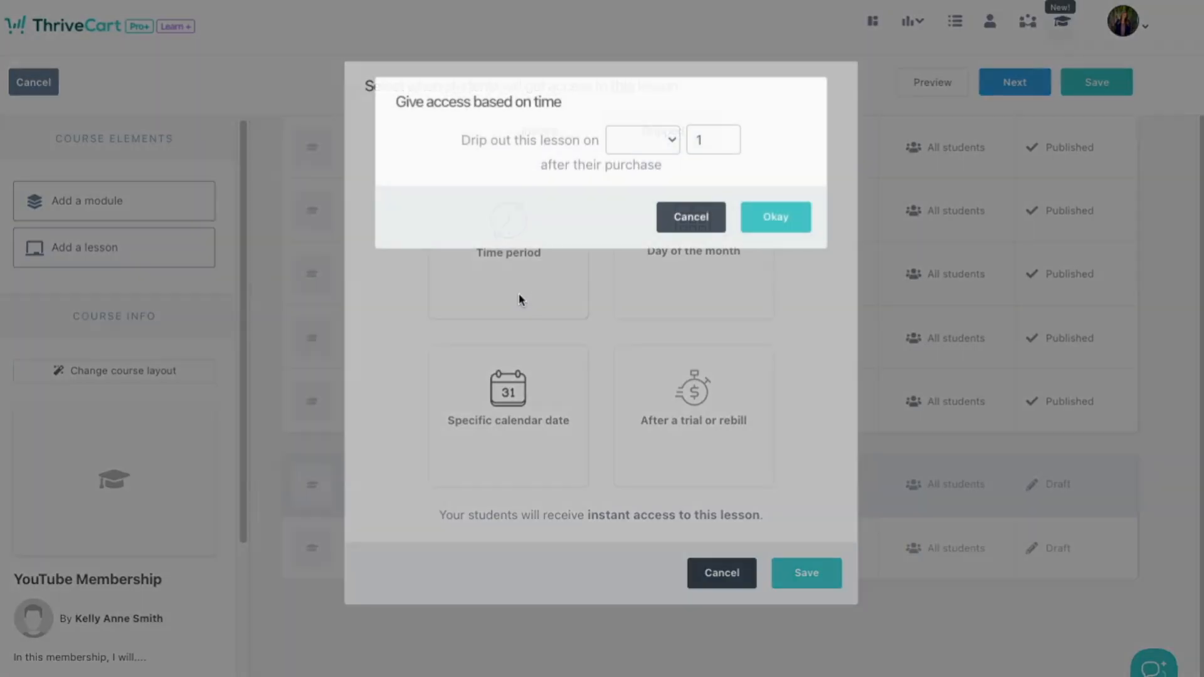
pyautogui.click(652, 142)
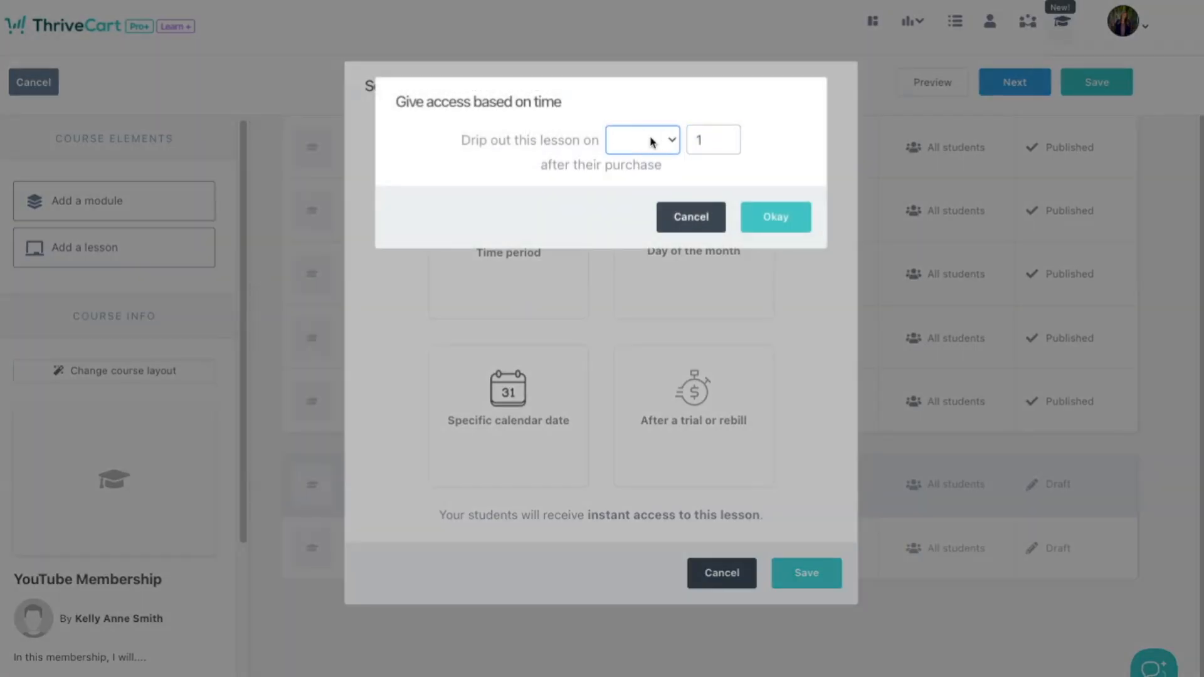
pyautogui.moveTo(727, 139); pyautogui.dragTo(699, 139)
pyautogui.click(790, 168)
pyautogui.click(778, 223)
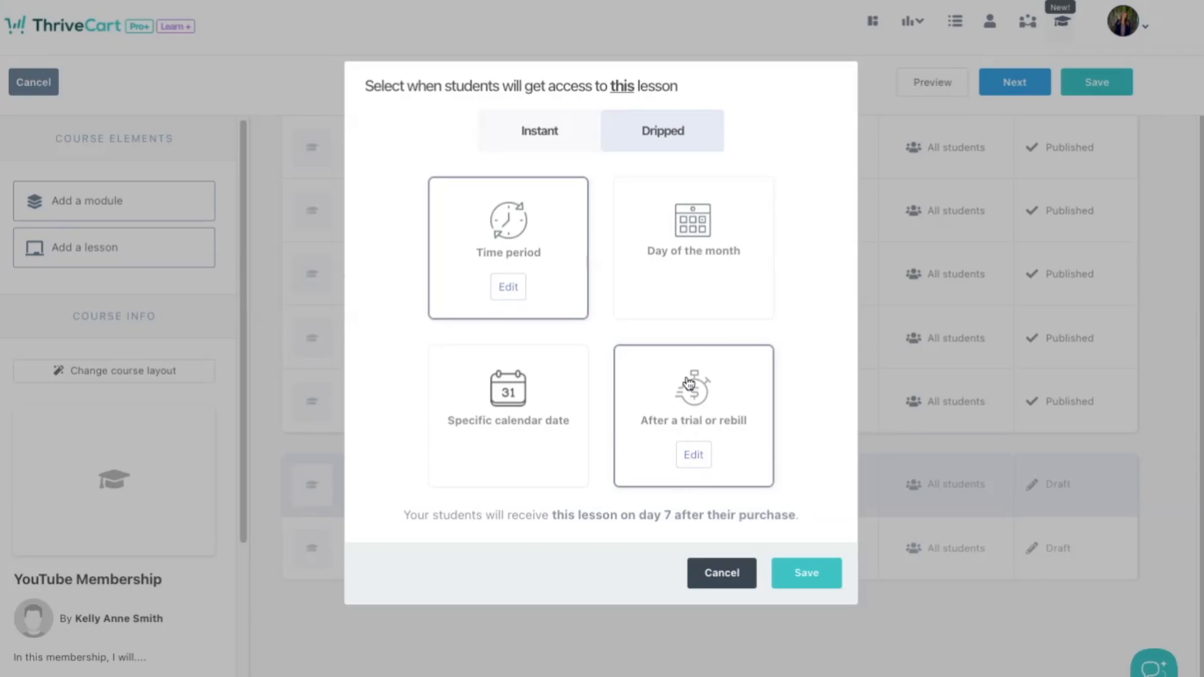
pyautogui.click(498, 445)
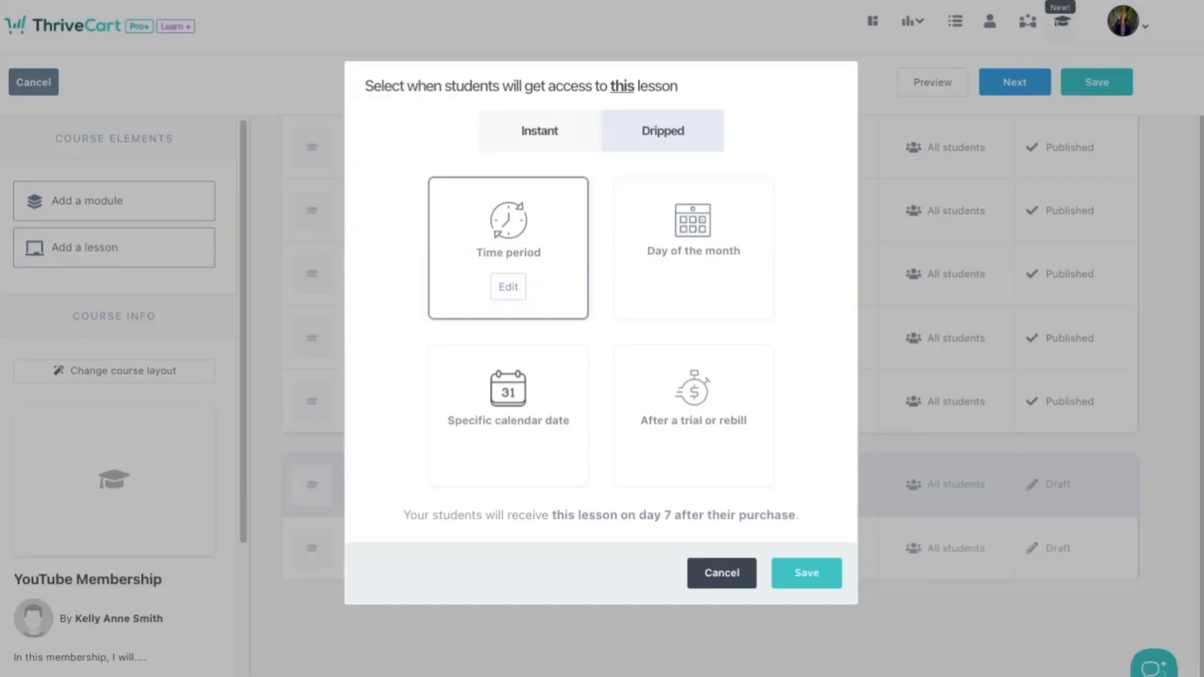
pyautogui.click(833, 572)
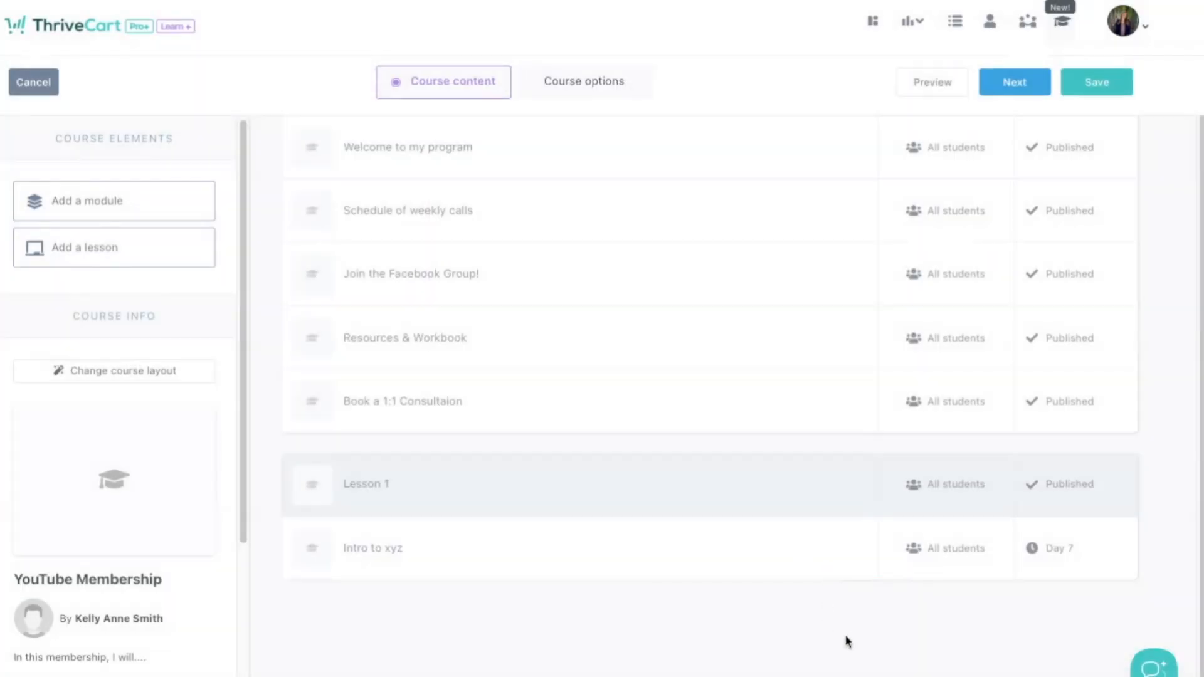
# Step: Add a second lesson named "xyz" for all students to the "Lesson 1" module
pyautogui.moveTo(125, 245); pyautogui.dragTo(473, 577)
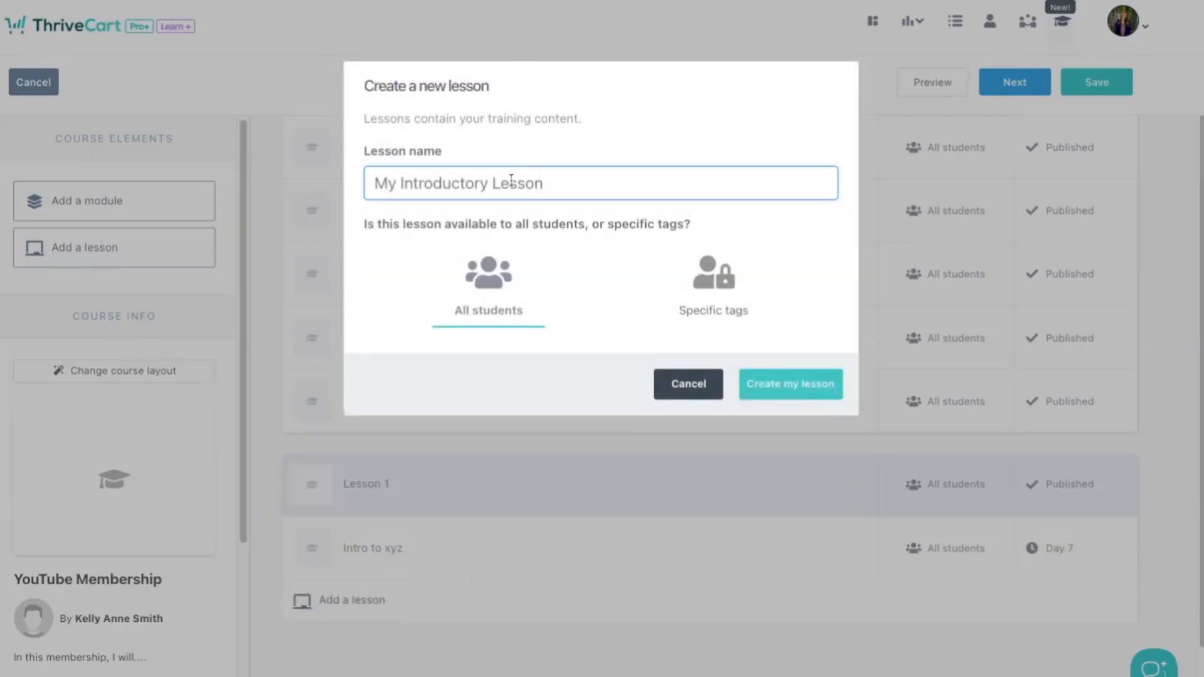
pyautogui.write('Le')
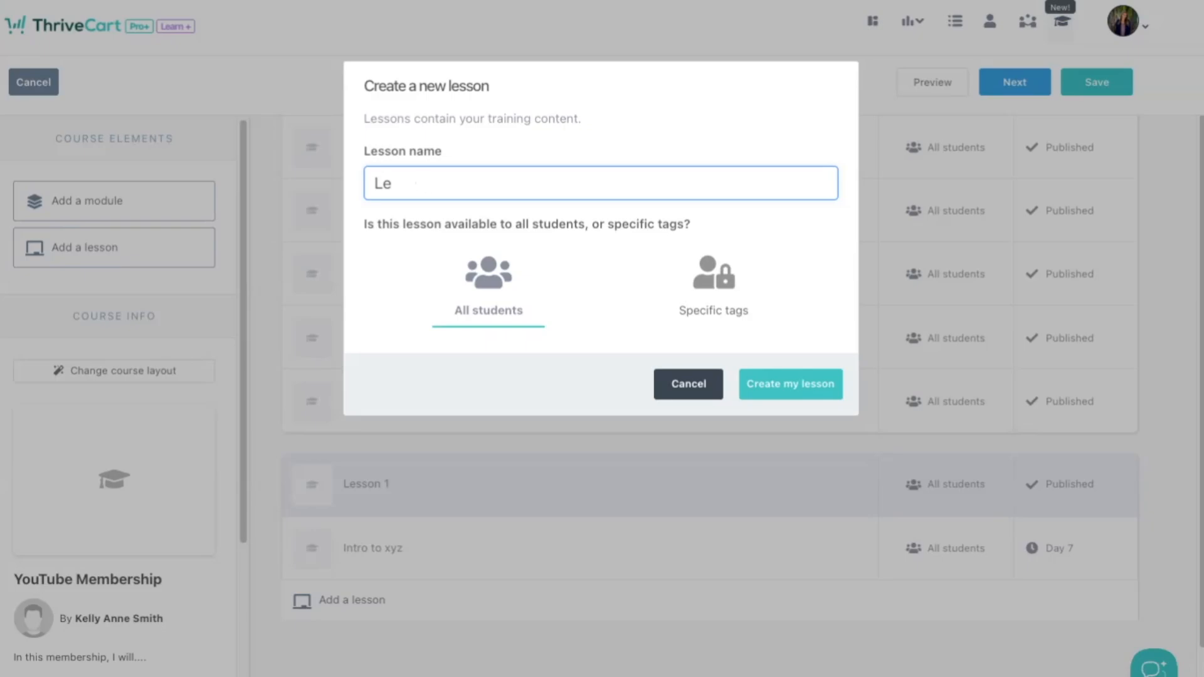
pyautogui.press('BackSpace')
pyautogui.press('BackSpace')
pyautogui.write('xyz')
pyautogui.click(806, 391)
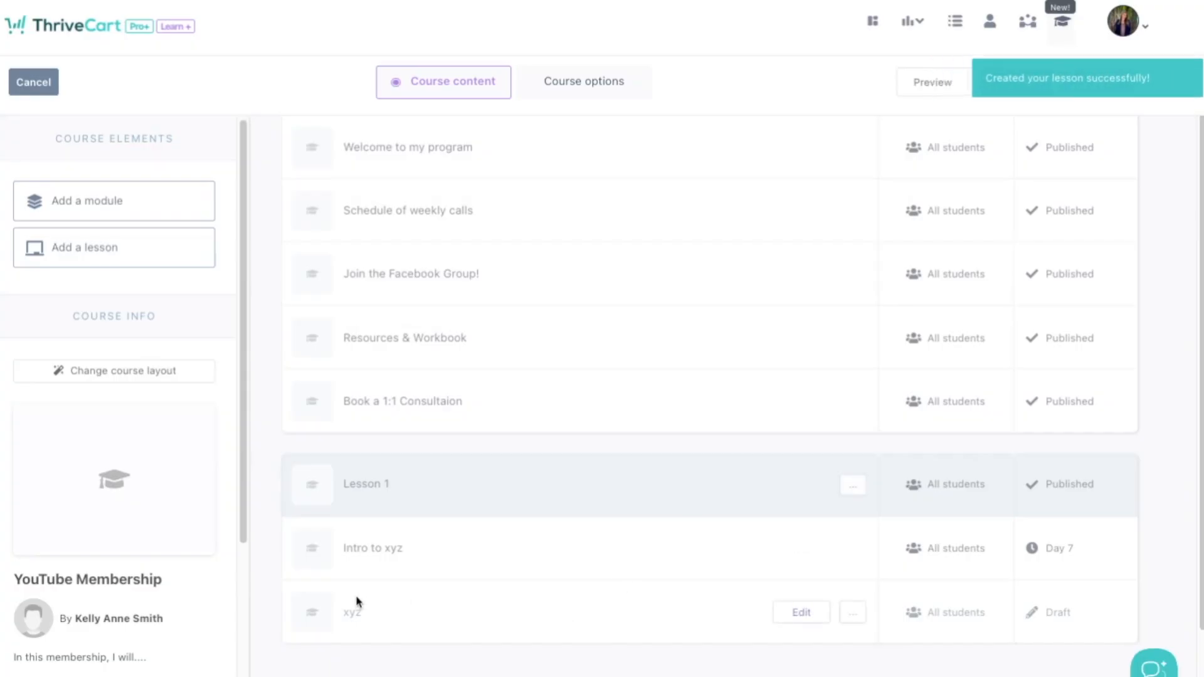
# Step: Set the "xyz" lesson in "Lesson 1" to dripped access by time period with the value 7, and save it
pyautogui.click(1060, 614)
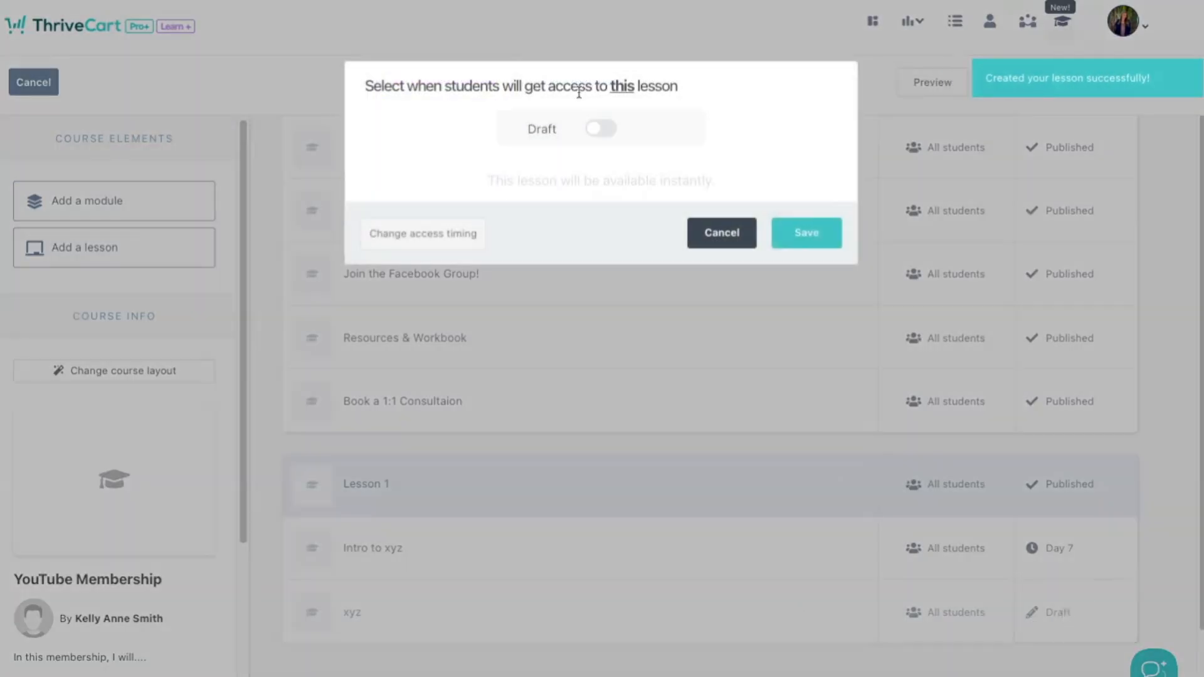
pyautogui.click(436, 234)
pyautogui.click(675, 132)
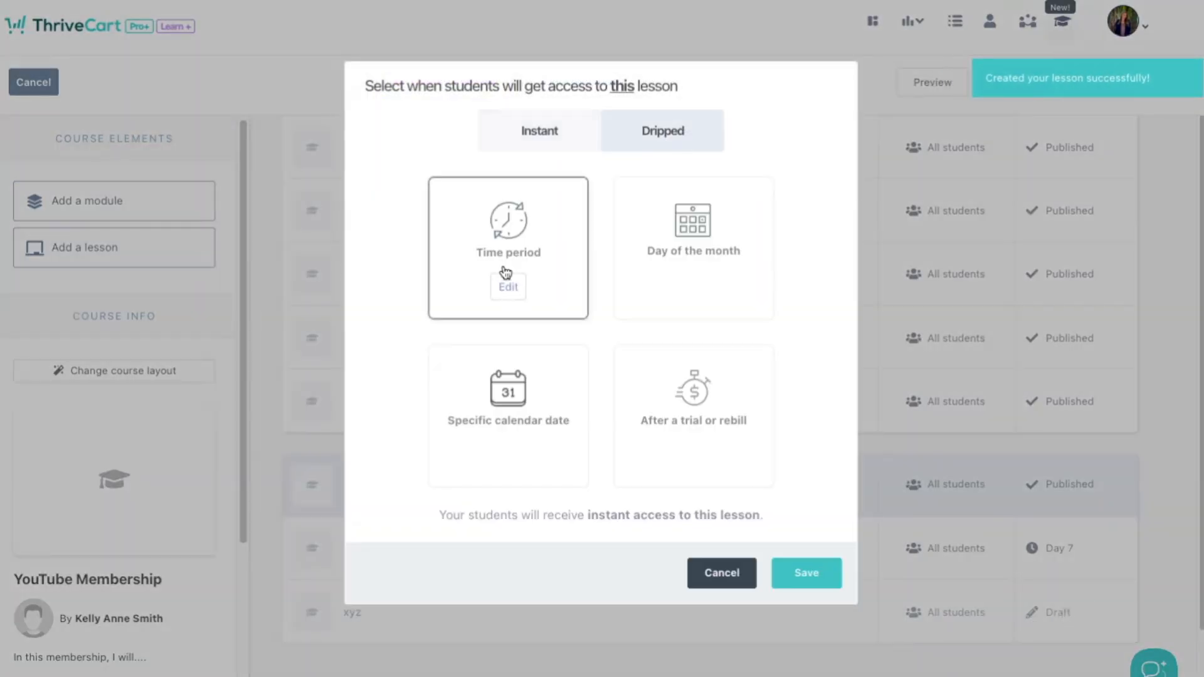
pyautogui.click(535, 258)
pyautogui.click(729, 143)
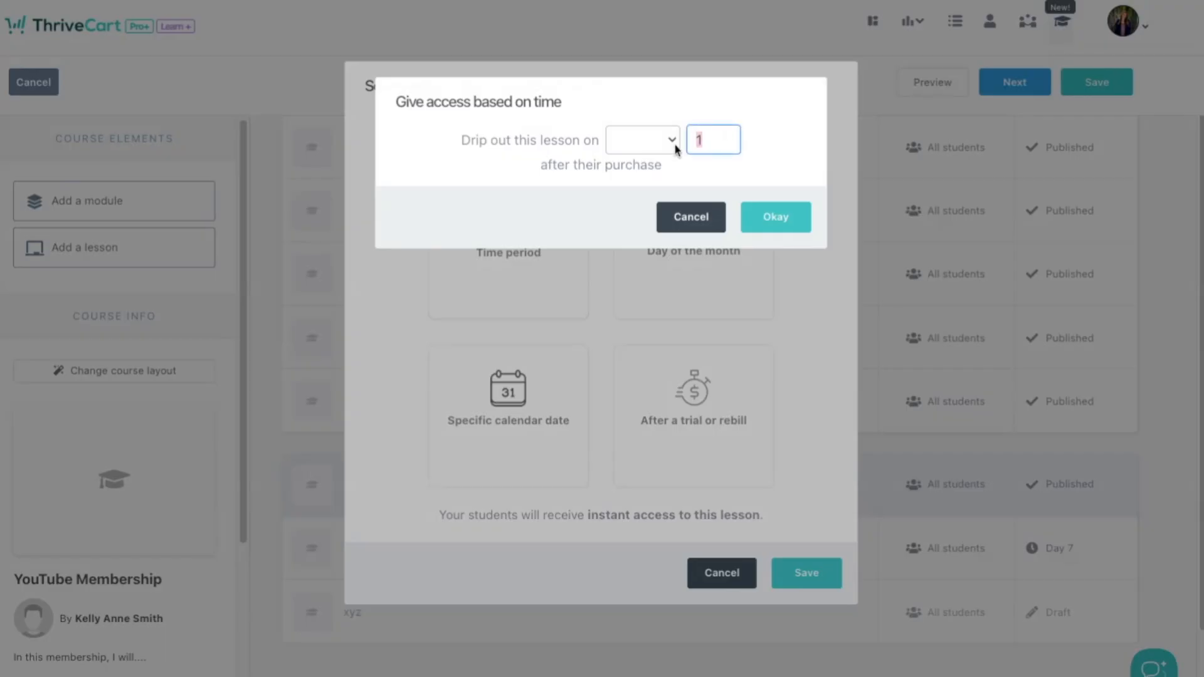
pyautogui.click(784, 229)
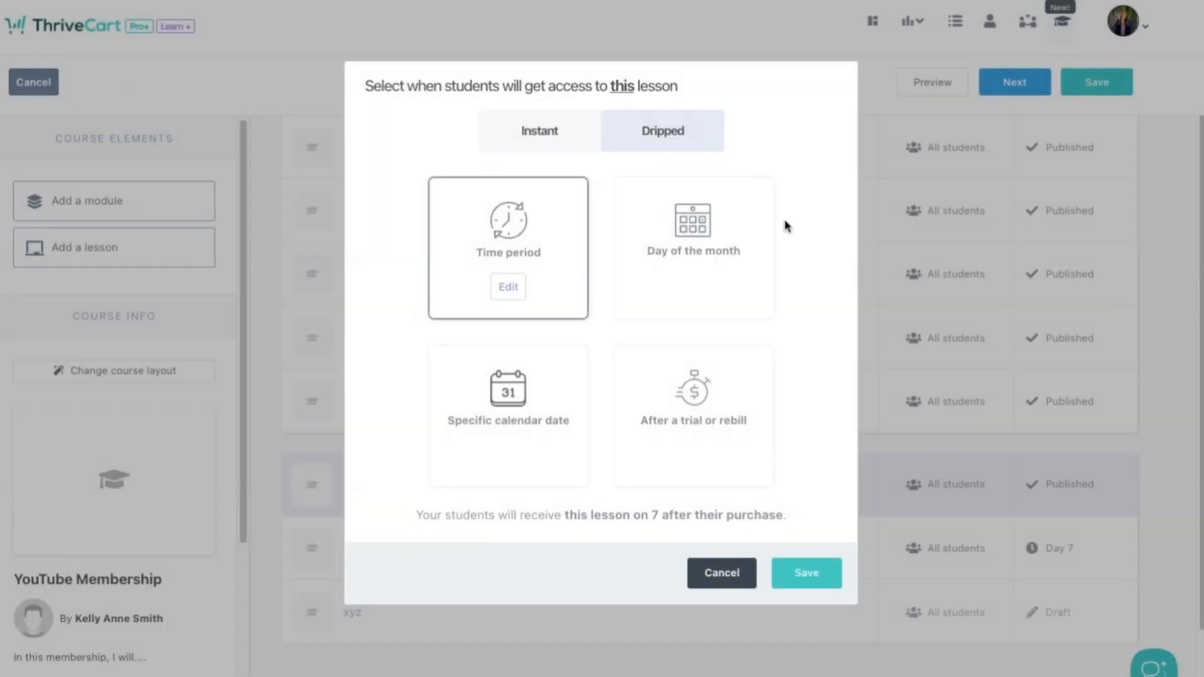
pyautogui.click(801, 573)
# Step: Add a module named "Lesson 2" below the "Lesson 1" module, available to all students
pyautogui.moveTo(193, 202); pyautogui.dragTo(473, 674)
pyautogui.click(461, 185)
pyautogui.write('Lesson 2')
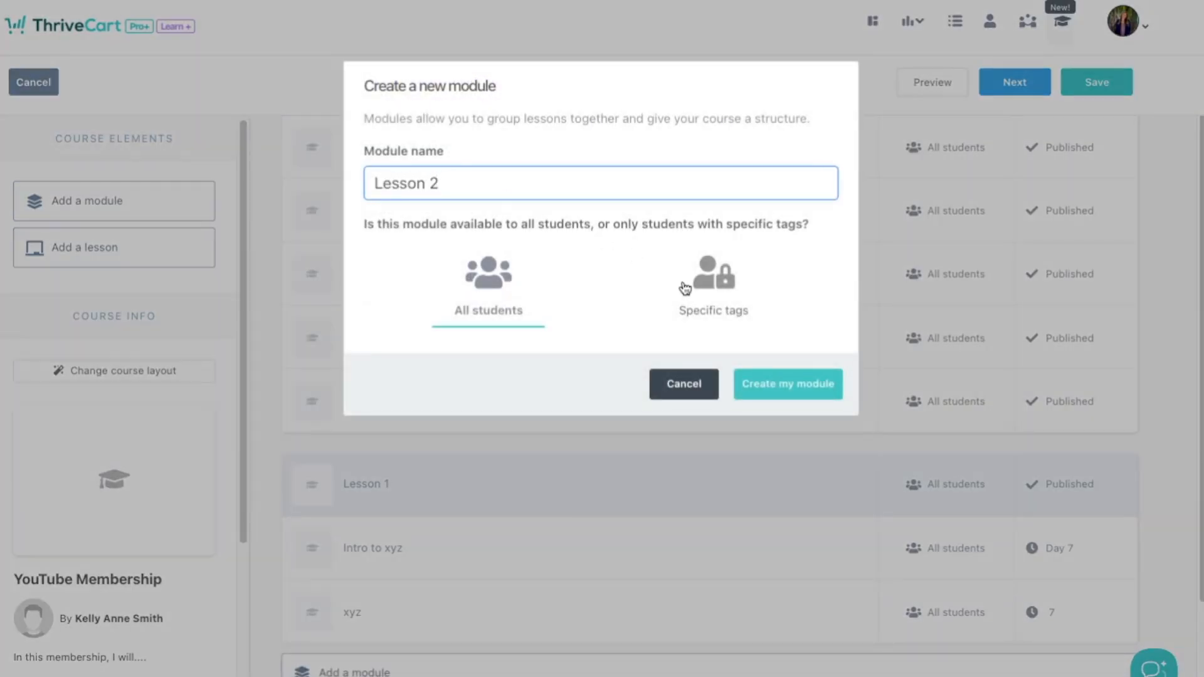
pyautogui.click(777, 389)
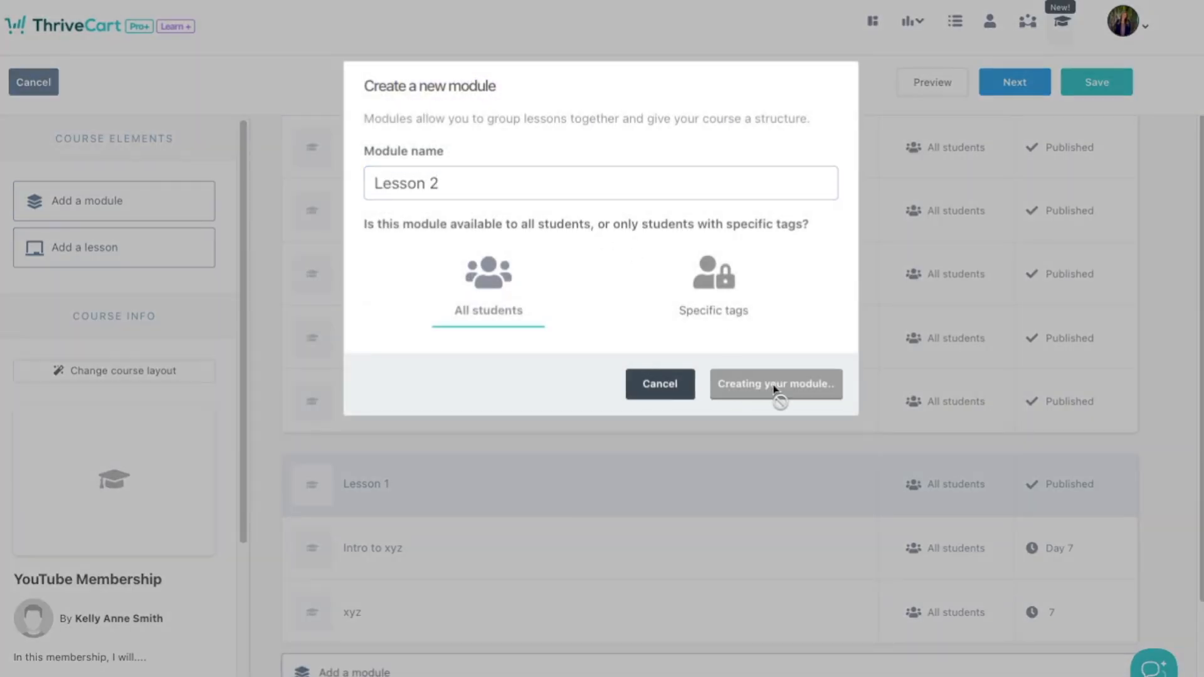
# Step: Add a lesson named "xyz" for all students inside the "Lesson 2" module
pyautogui.scroll(-3, 690, 357)
pyautogui.moveTo(68, 270); pyautogui.dragTo(551, 510)
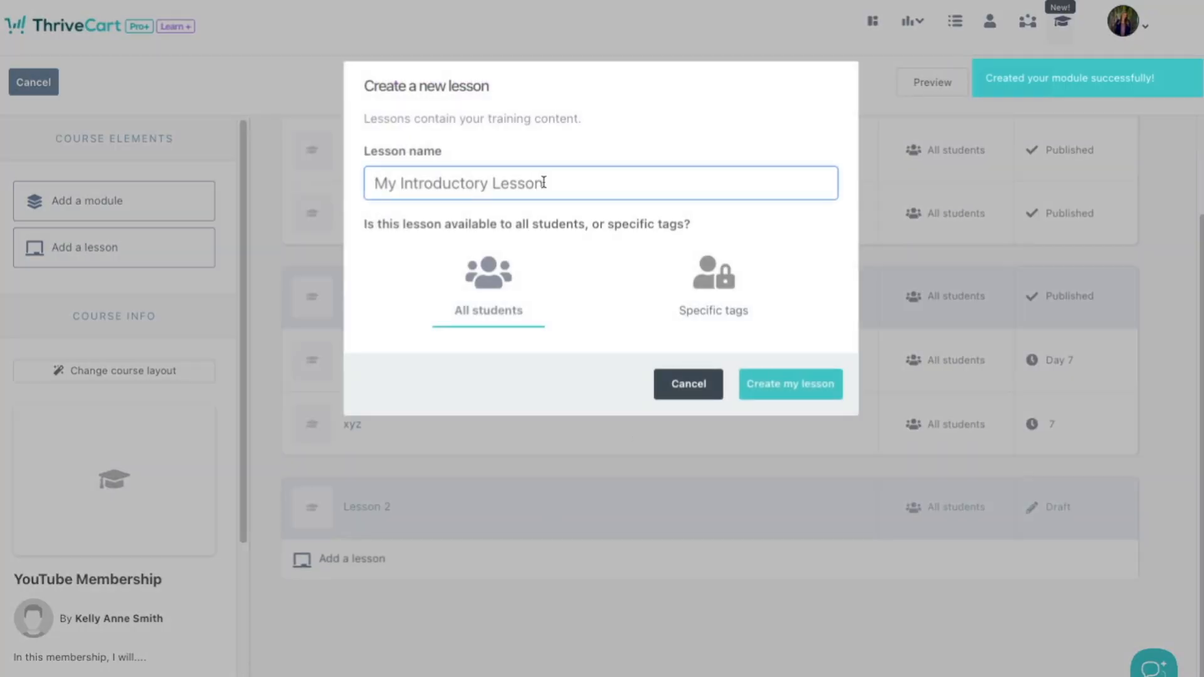
pyautogui.write('xyz')
pyautogui.click(781, 392)
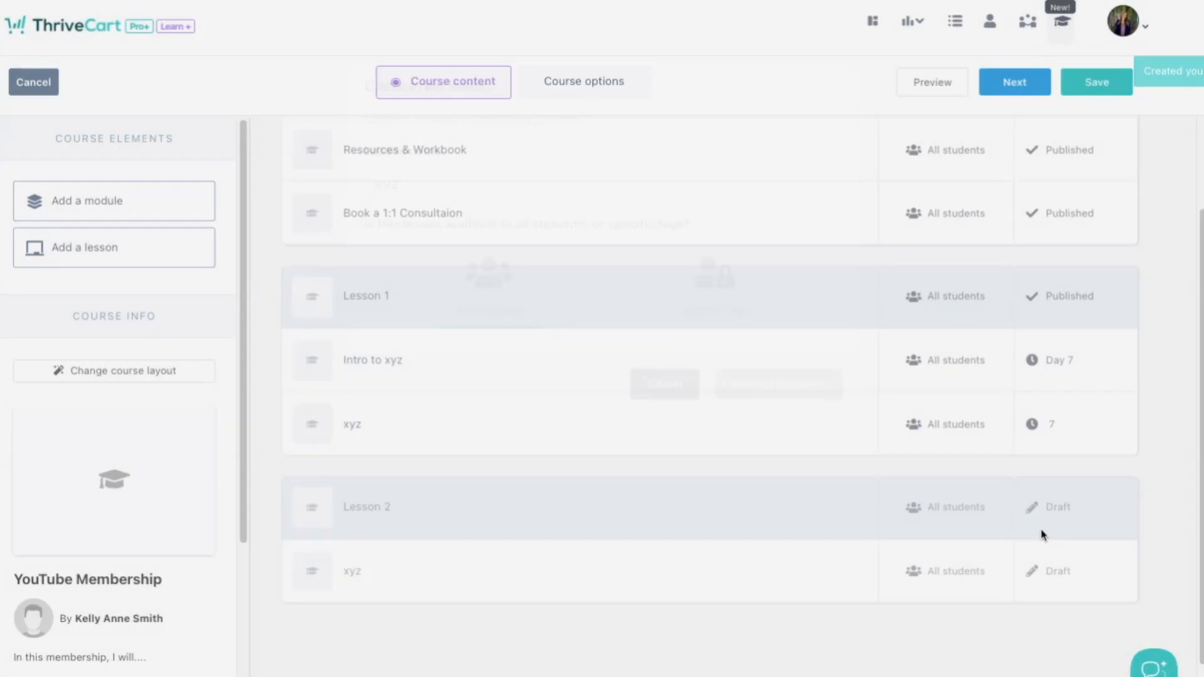
# Step: Switch the "xyz" lesson in "Lesson 2" to dripped access by time period, on day 14 after purchase
pyautogui.click(1061, 577)
pyautogui.click(602, 132)
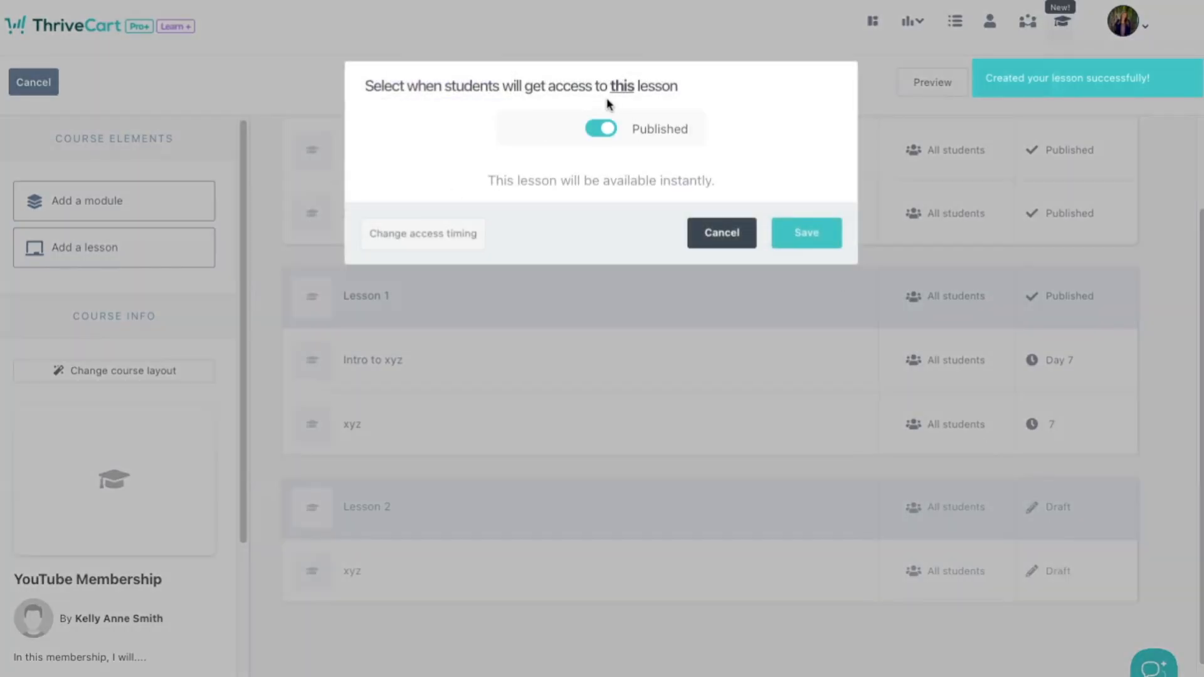
pyautogui.click(601, 128)
pyautogui.click(425, 236)
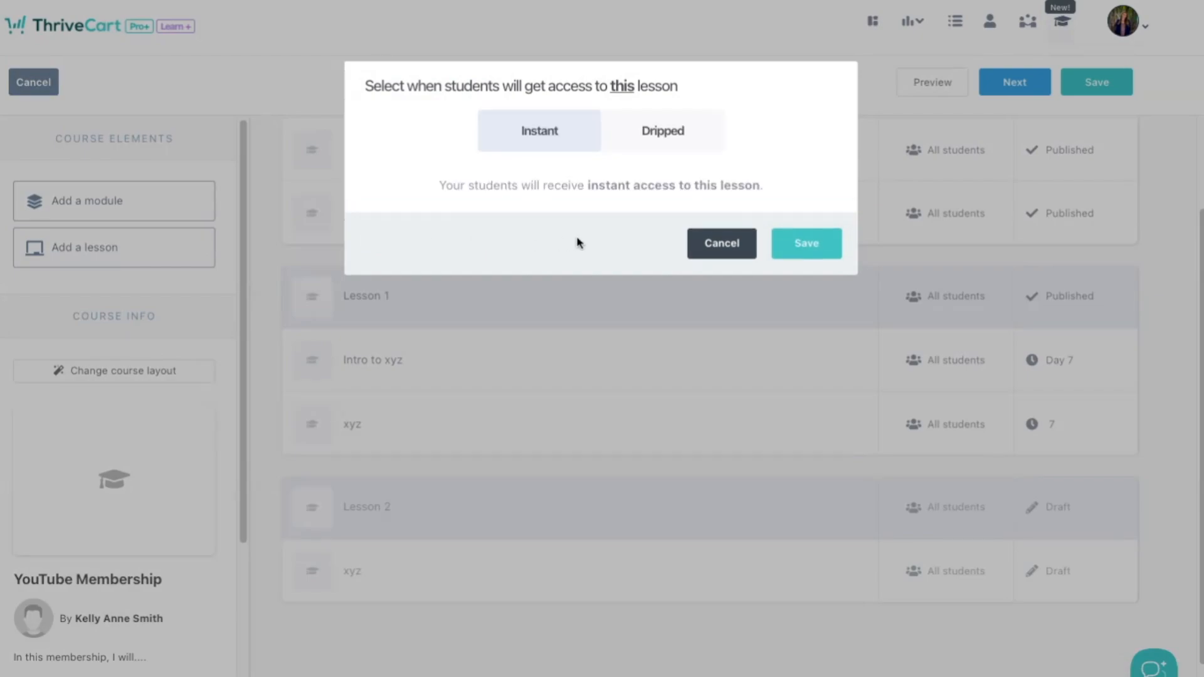
pyautogui.click(663, 135)
pyautogui.click(507, 258)
pyautogui.click(714, 148)
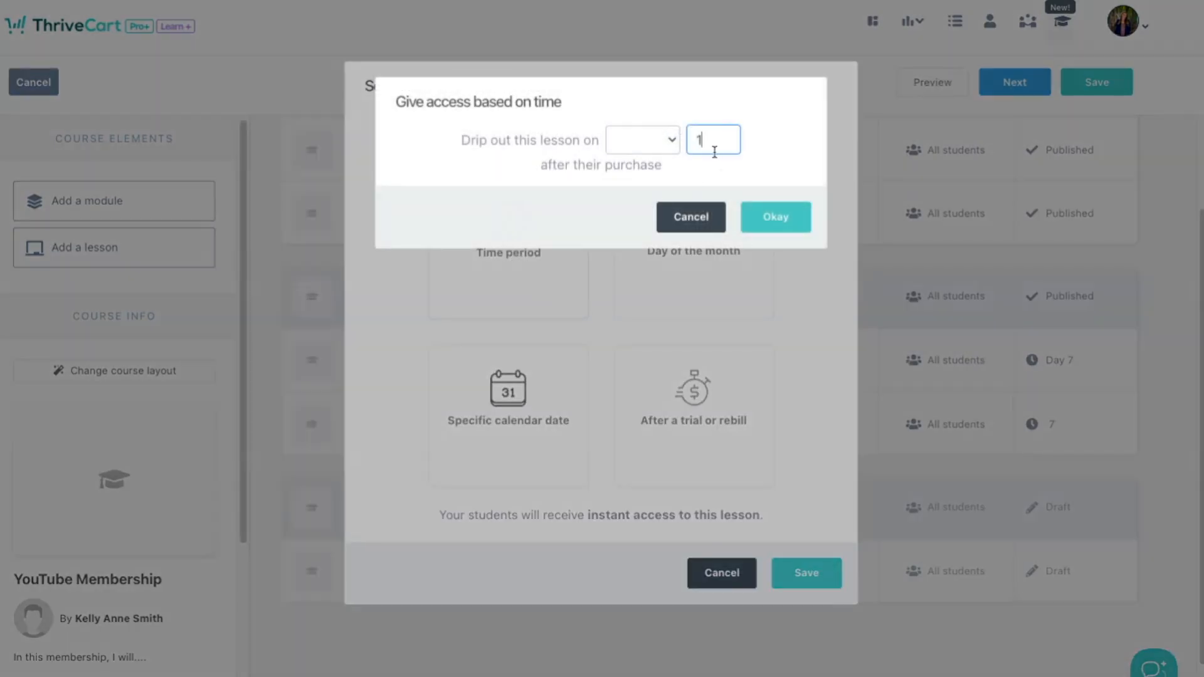
pyautogui.doubleClick(719, 143)
pyautogui.write('14')
pyautogui.click(660, 137)
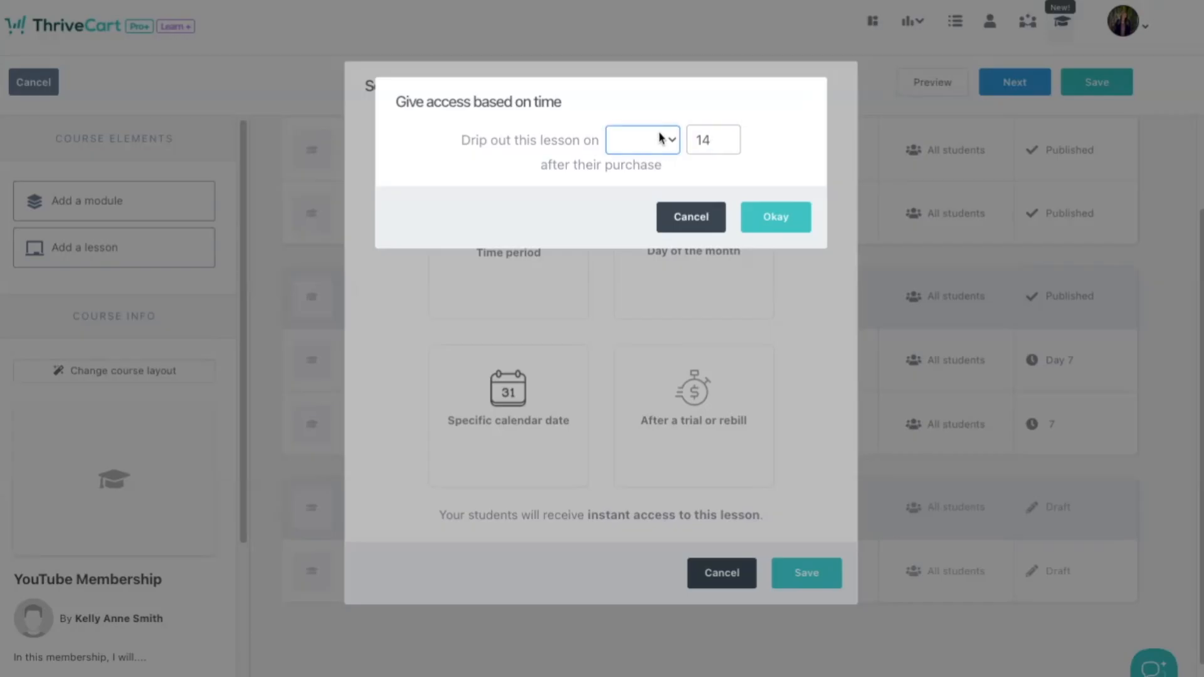
pyautogui.click(646, 156)
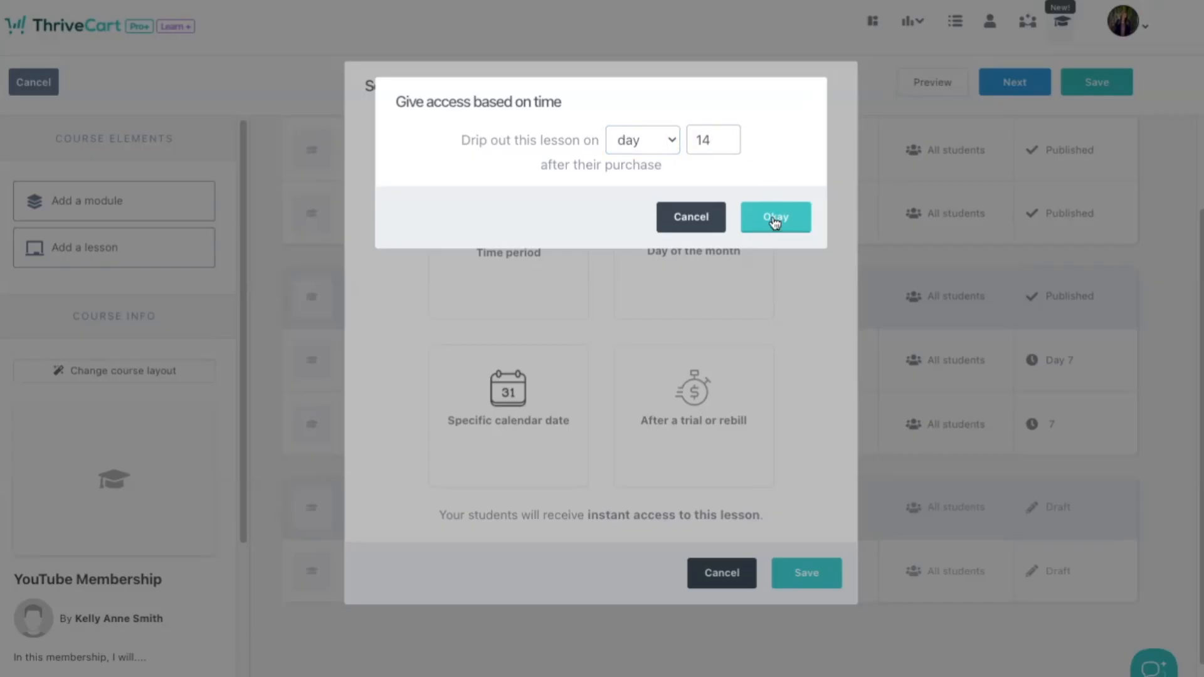
# Step: Change the "Lesson 2" lesson's drip timing to week 2 after purchase and save the access settings
pyautogui.click(646, 150)
pyautogui.press('Down')
pyautogui.doubleClick(721, 137)
pyautogui.write('2')
pyautogui.click(774, 183)
pyautogui.click(775, 216)
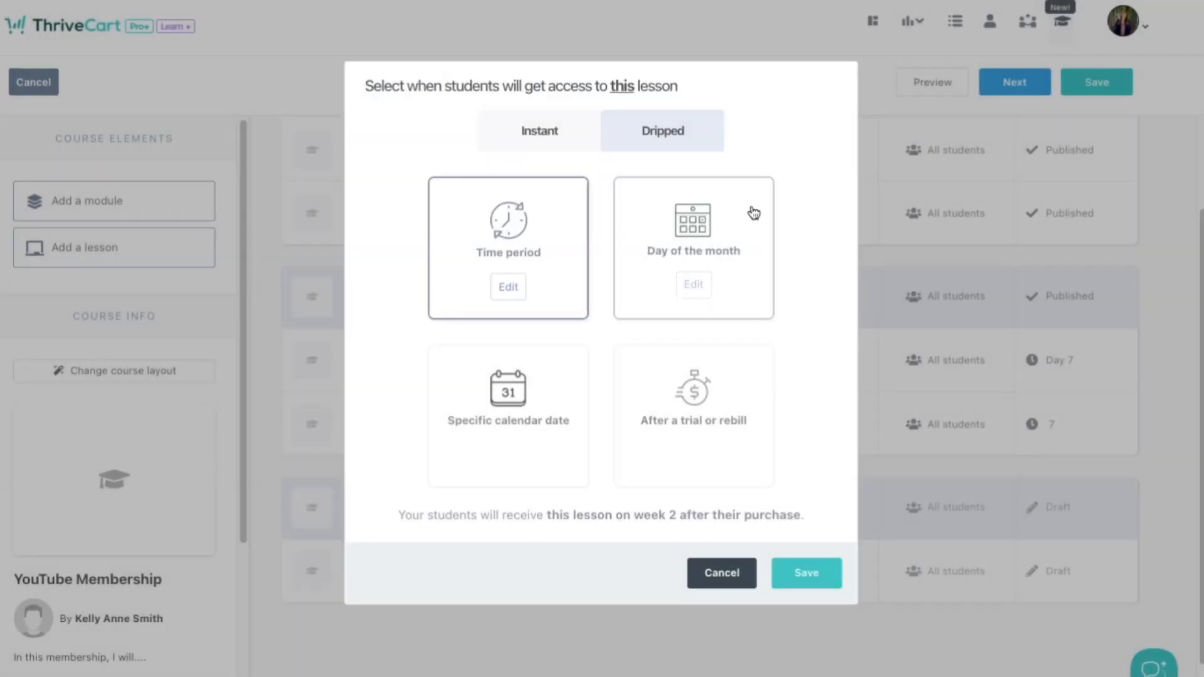
pyautogui.click(798, 568)
pyautogui.click(853, 571)
pyautogui.click(863, 595)
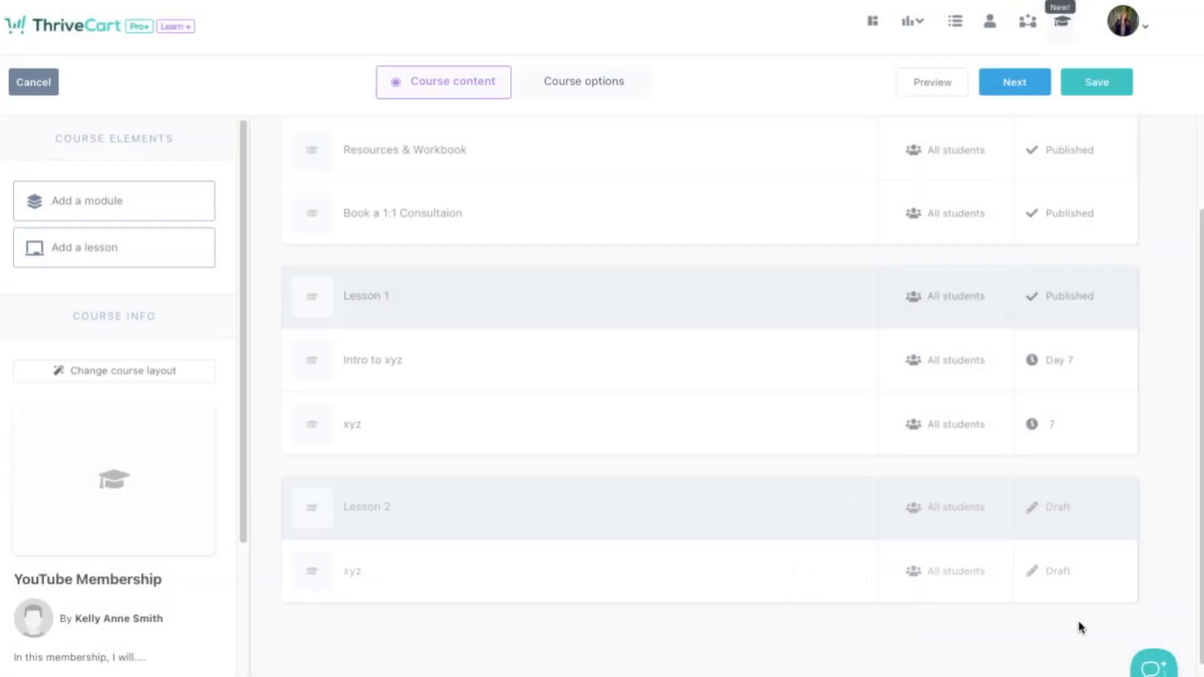
# Step: Set the "xyz" lesson in "Lesson 1" to drip out on week 1 after purchase and save
pyautogui.click(1051, 427)
pyautogui.click(561, 193)
pyautogui.press('w')
pyautogui.click(659, 188)
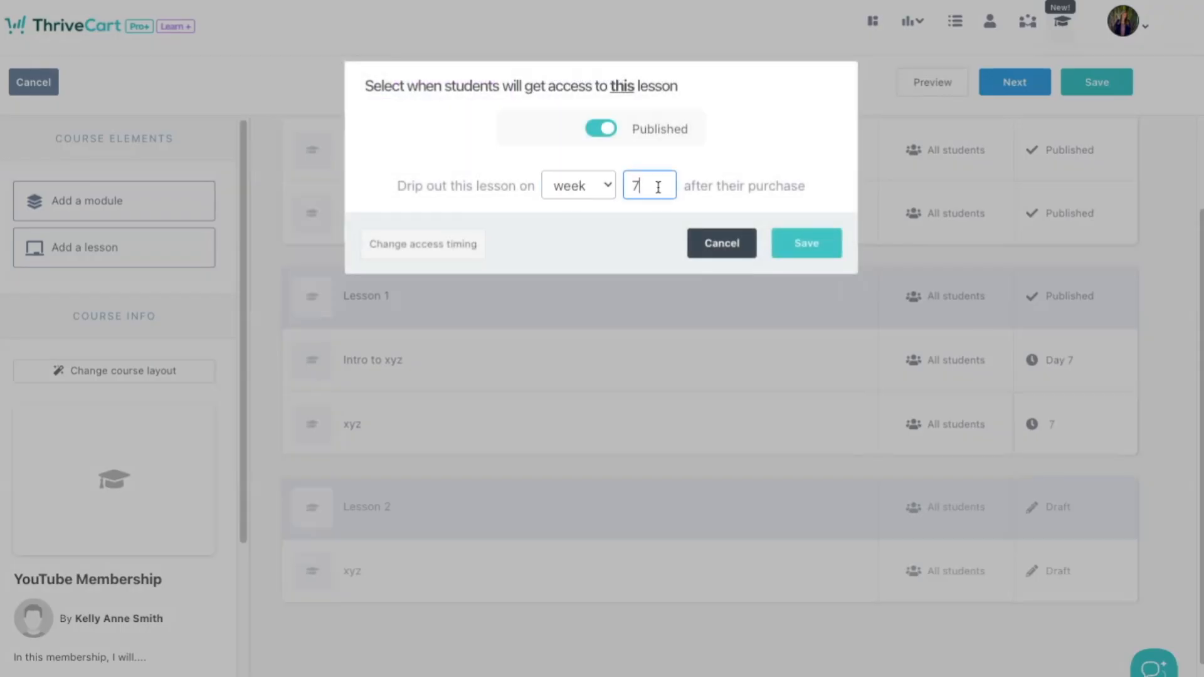
pyautogui.click(823, 253)
# Step: Set the "Intro to xyz" lesson to drip out on week 1 after purchase and save
pyautogui.click(1057, 365)
pyautogui.click(591, 191)
pyautogui.press('w')
pyautogui.click(638, 186)
pyautogui.press('BackSpace')
pyautogui.write('1')
pyautogui.click(822, 253)
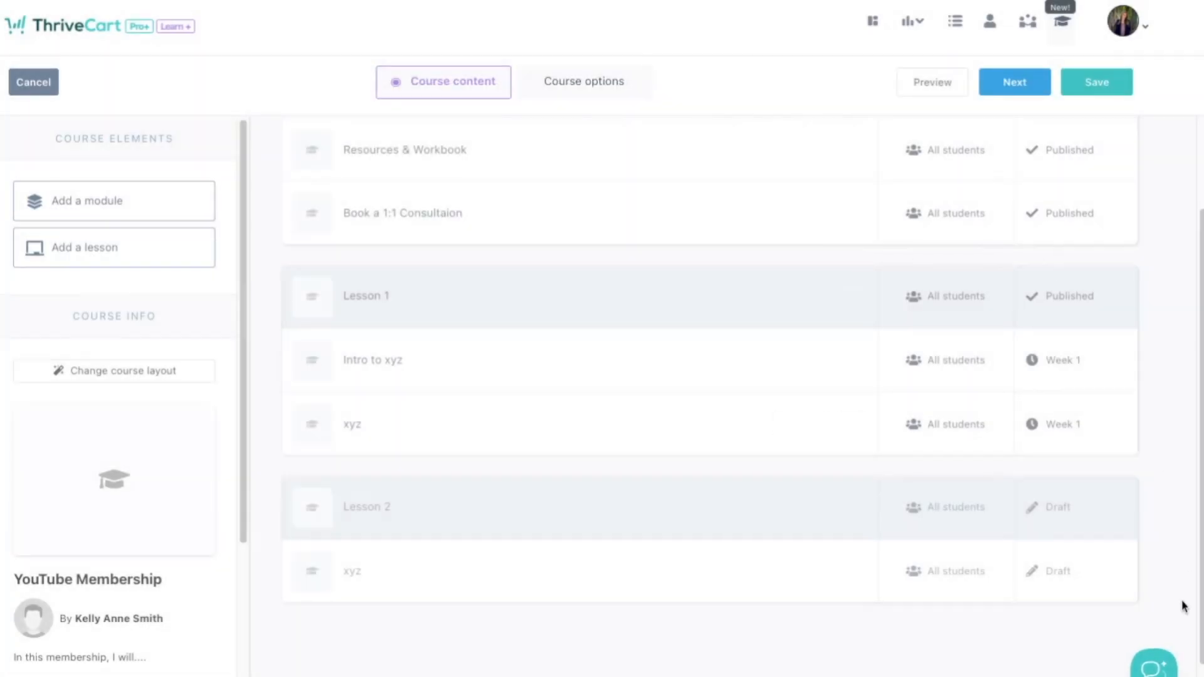
# Step: Switch the "xyz" lesson in "Lesson 2" from draft to Published and save it
pyautogui.click(1057, 571)
pyautogui.click(593, 130)
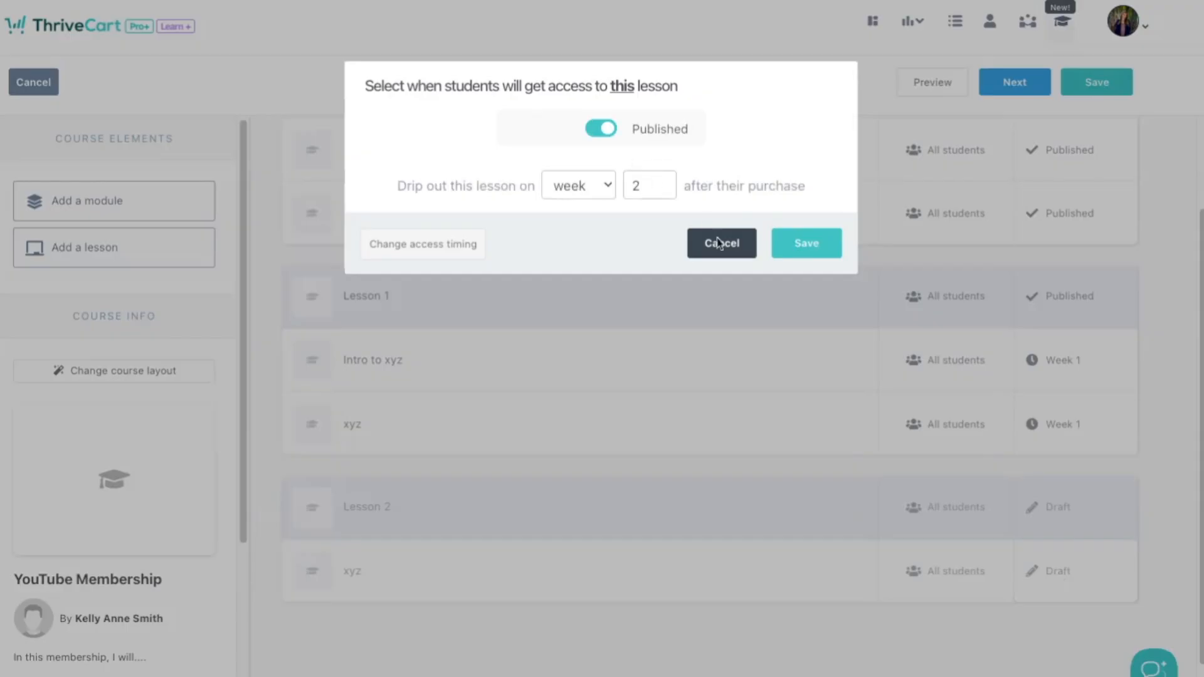
pyautogui.click(809, 251)
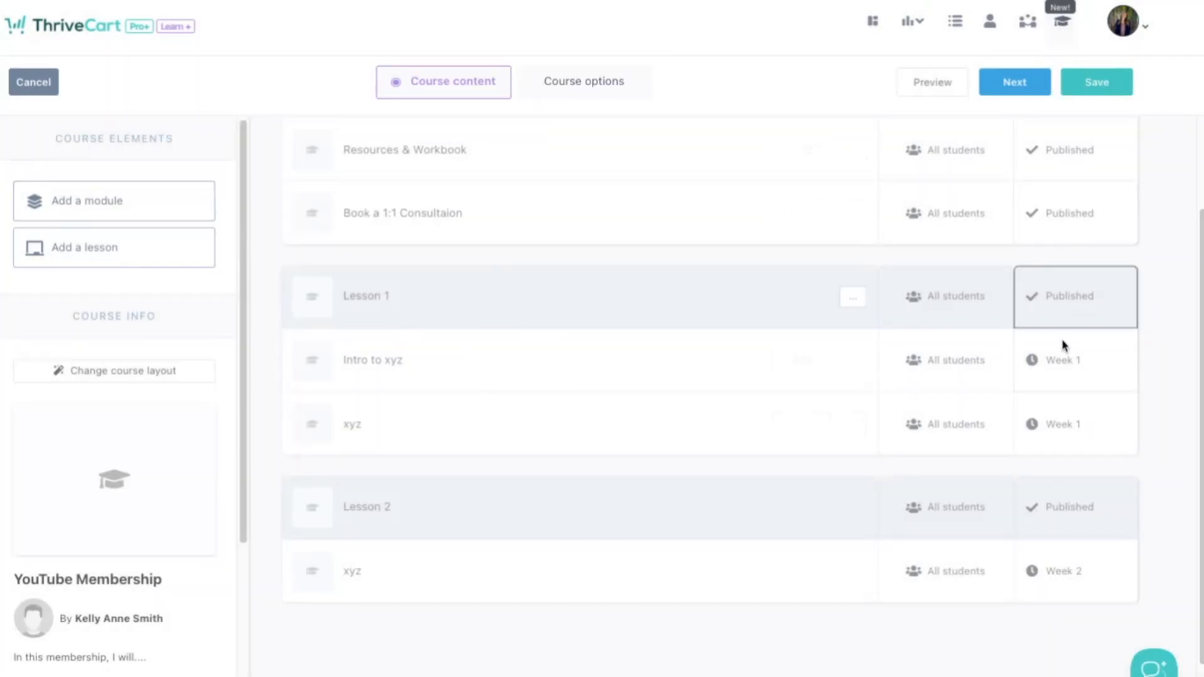
pyautogui.scroll(5, 616, 210)
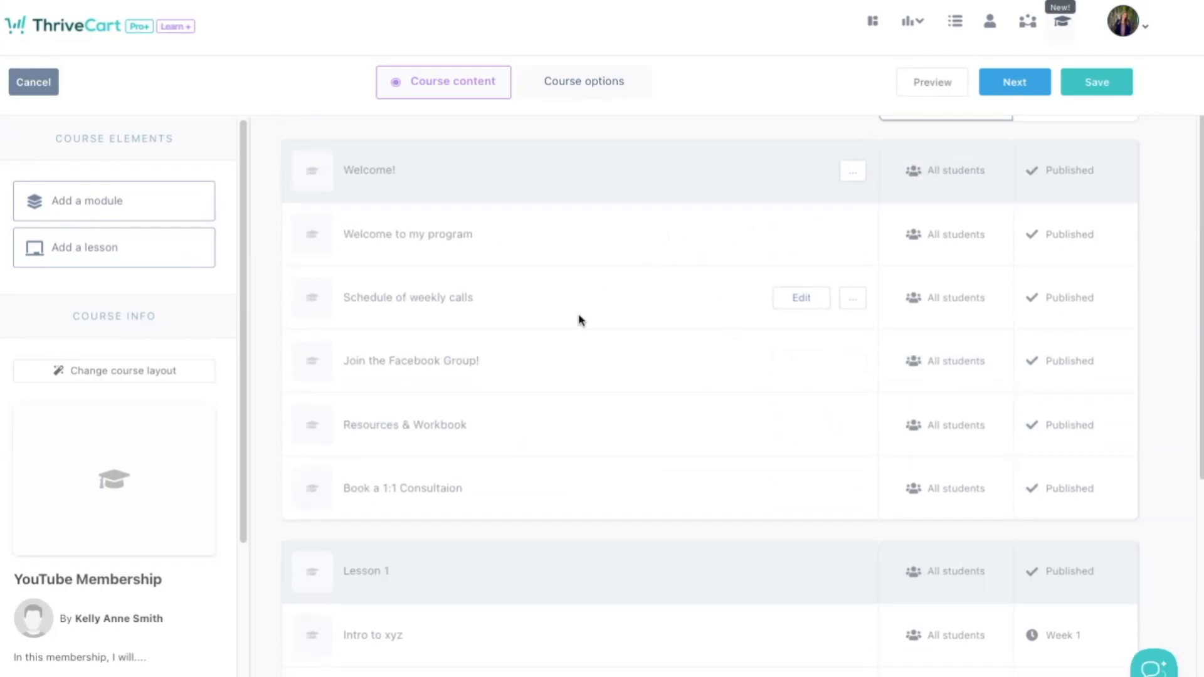
pyautogui.scroll(-1, 589, 317)
pyautogui.scroll(-4, 590, 317)
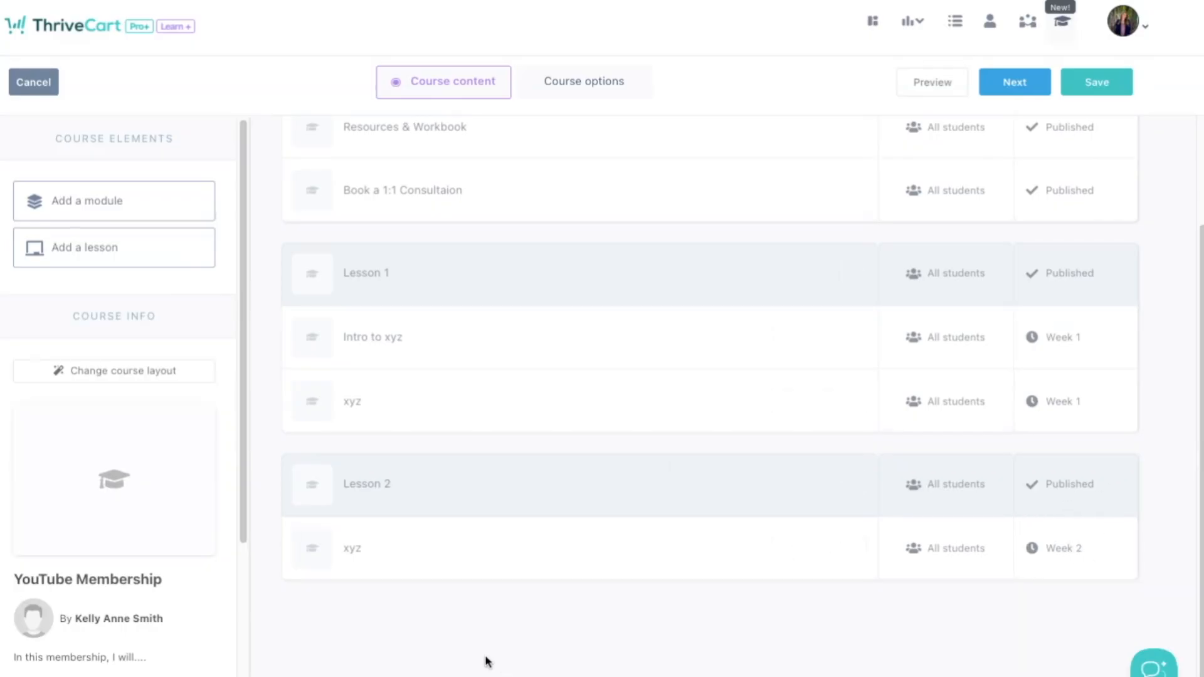
# Step: Create a module named "Weekly Coaching Call Replays" above the "Lesson 1" module, available to all students
pyautogui.moveTo(99, 207); pyautogui.dragTo(100, 210)
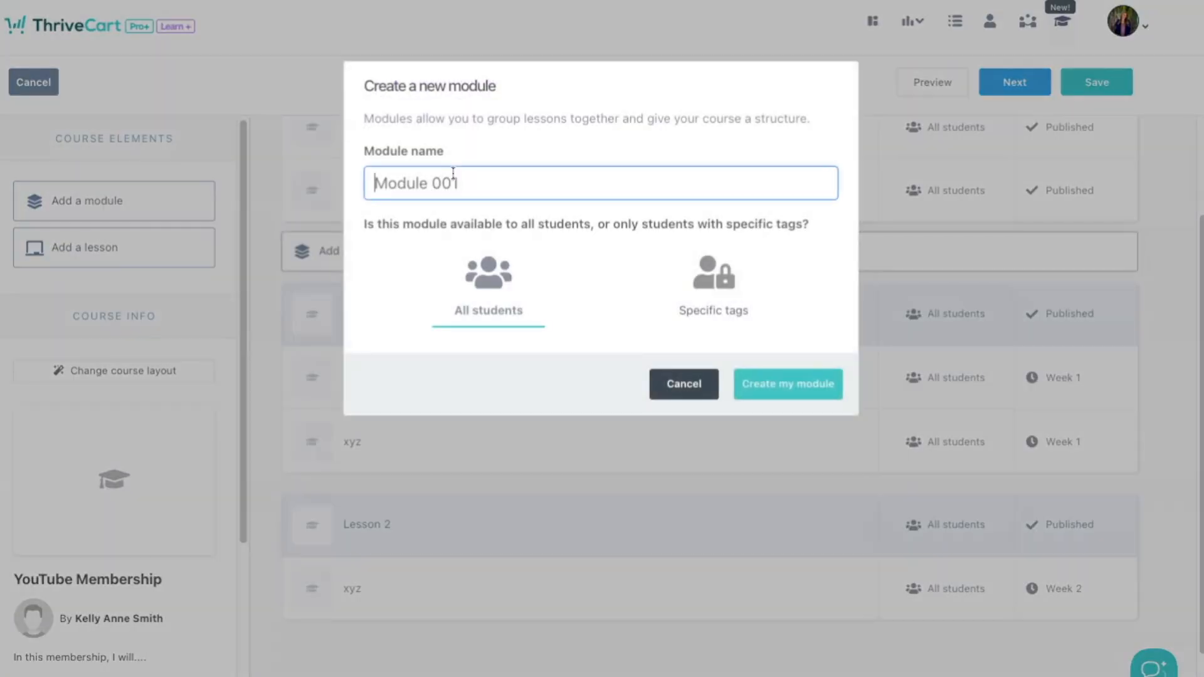
pyautogui.write('Weekly Coaching Call')
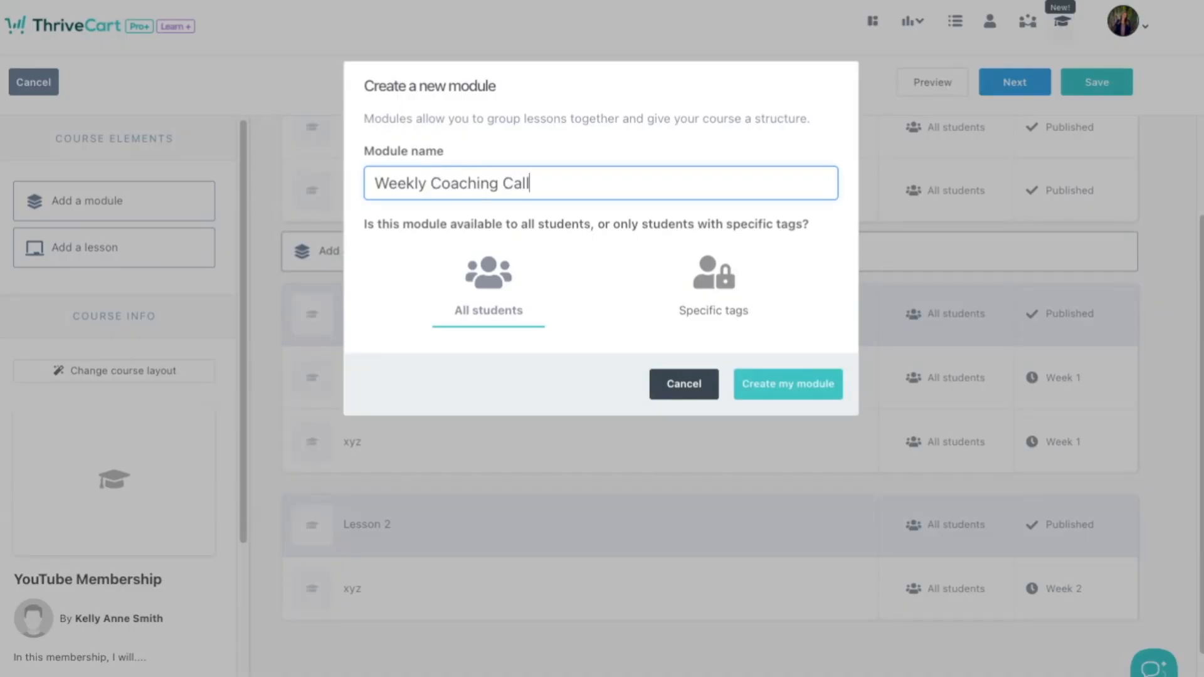
pyautogui.write(' Replays')
pyautogui.click(777, 387)
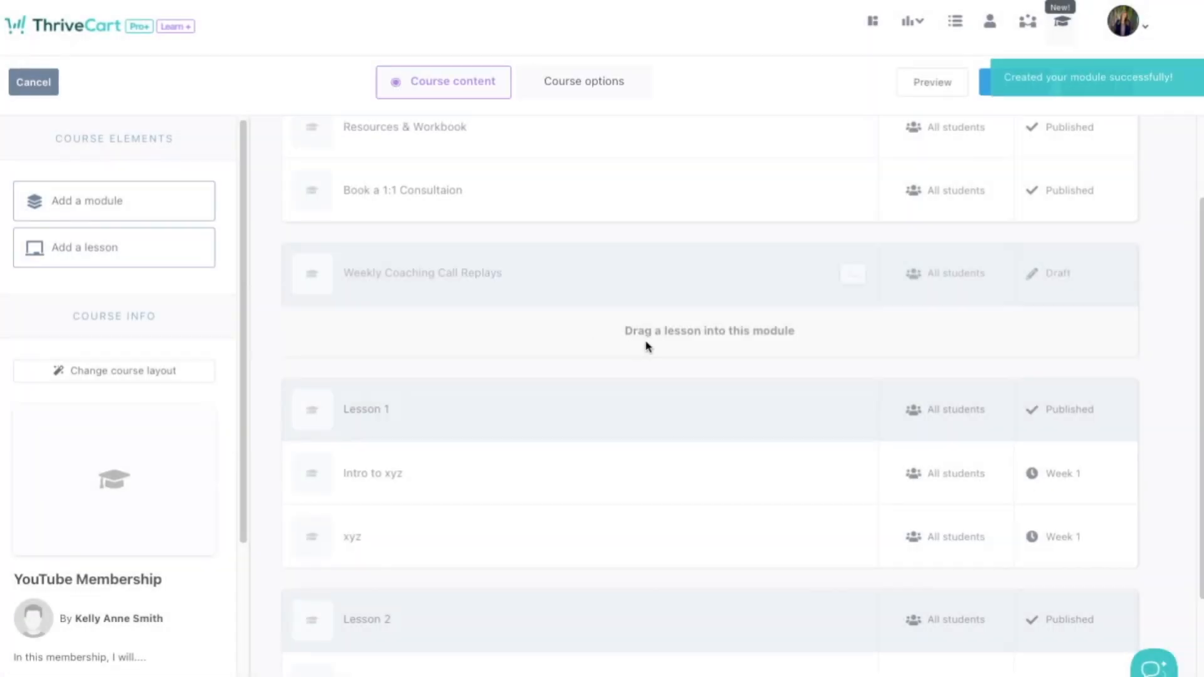
# Step: Add a lesson named "Replay for January" to the "Weekly Coaching Call Replays" module, available to all students
pyautogui.click(134, 257)
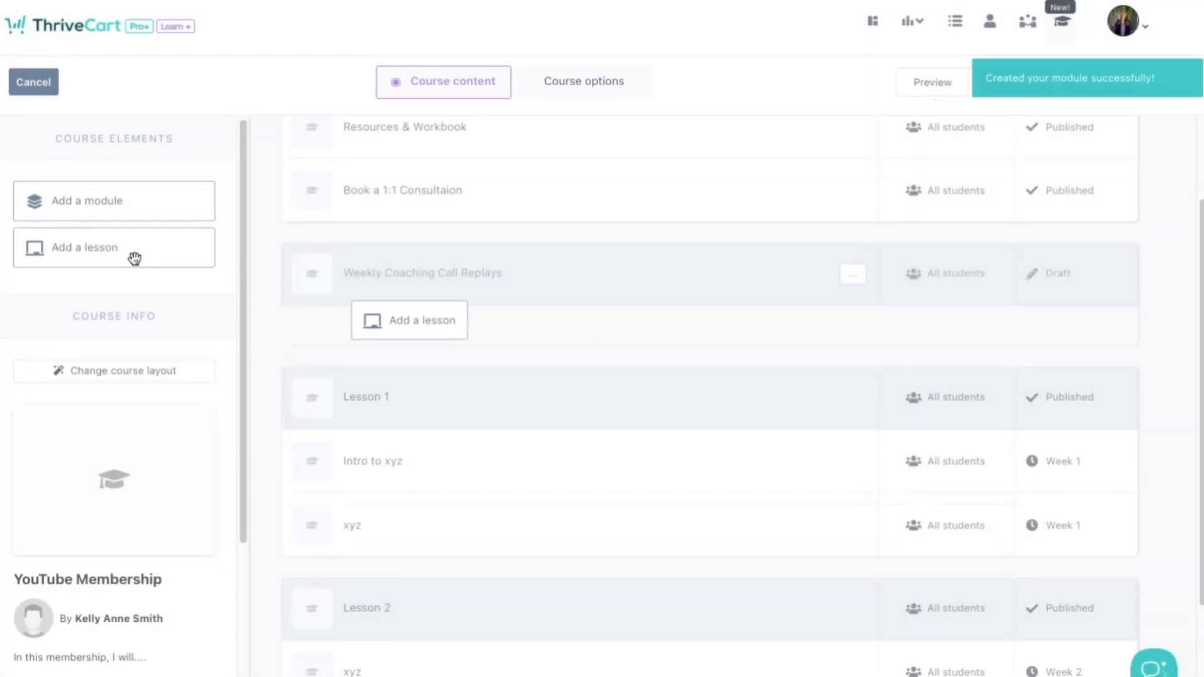
pyautogui.write('Replay for January')
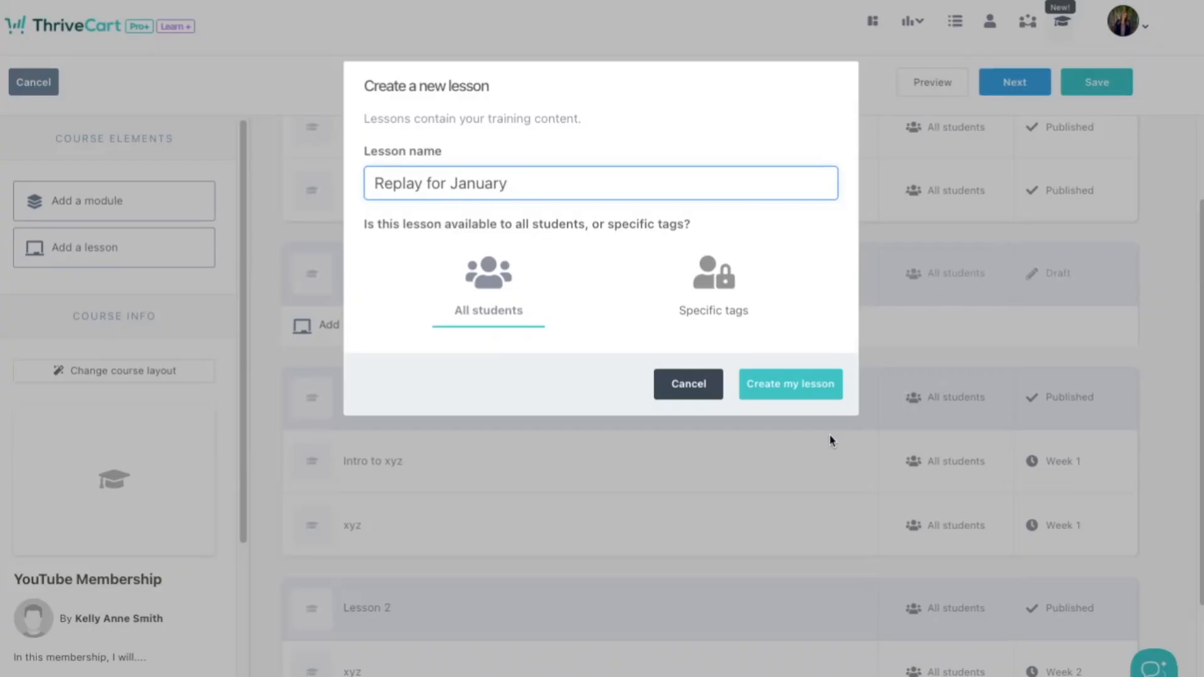
pyautogui.click(807, 385)
# Step: Add a lesson named "Replay for February" below "Replay for January" in the coaching call replays module, available to all students
pyautogui.click(119, 249)
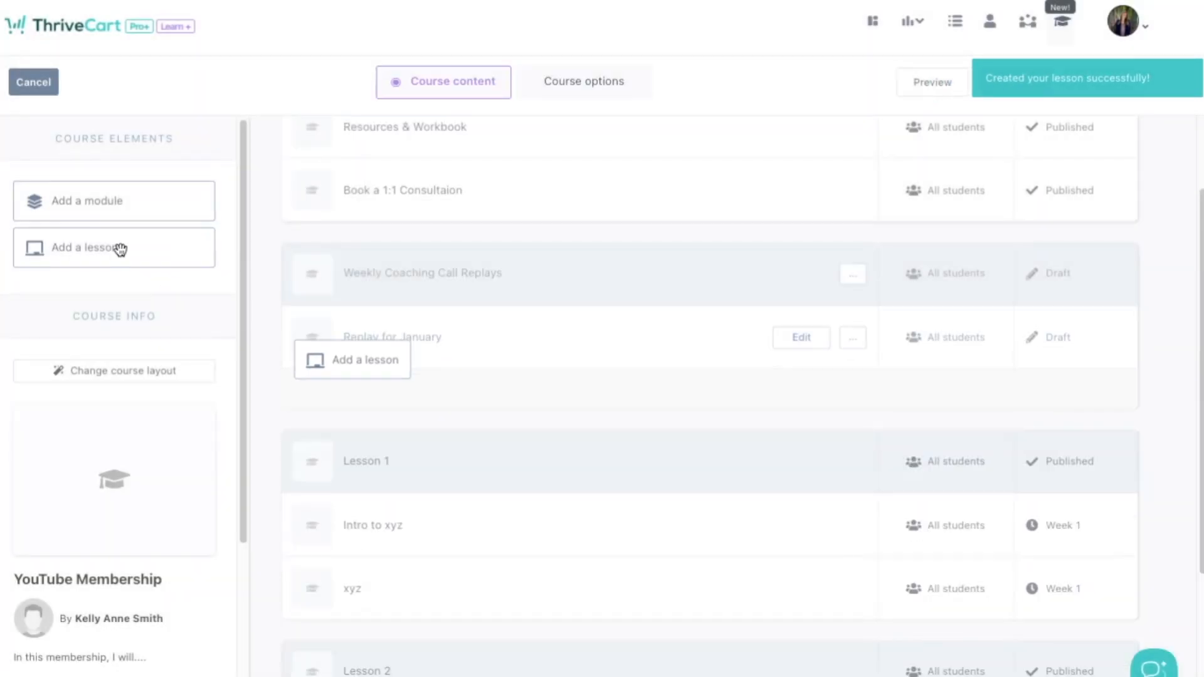
pyautogui.click(476, 179)
pyautogui.write('Replay for Febur')
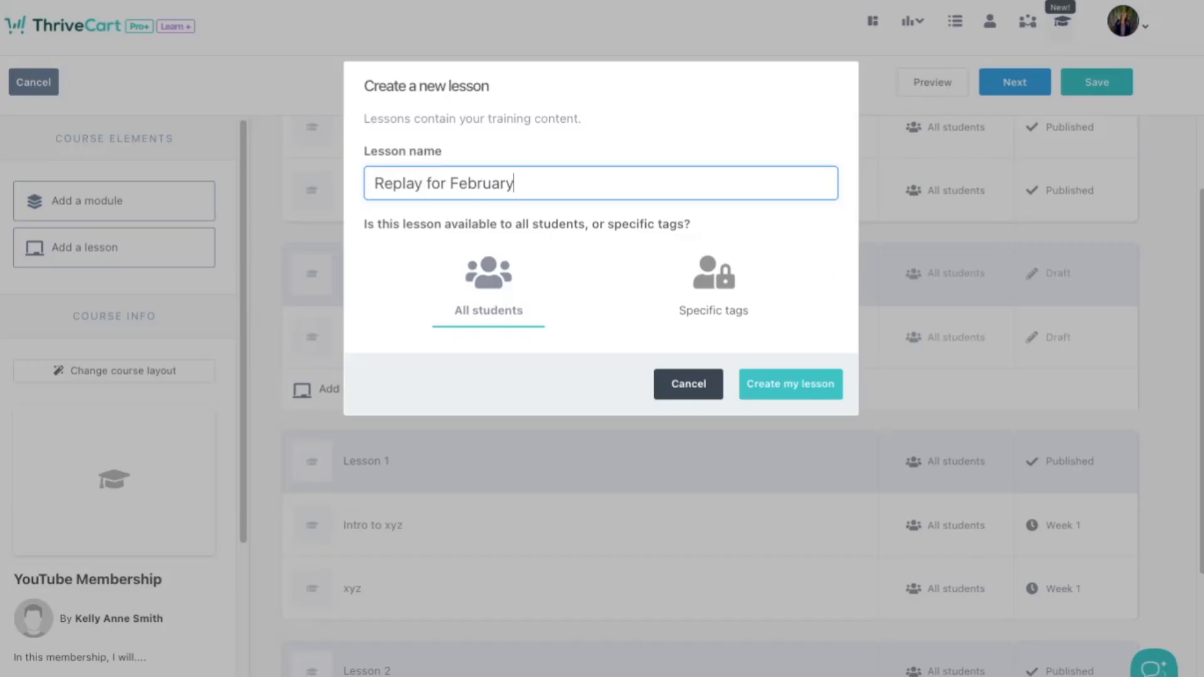
pyautogui.click(808, 384)
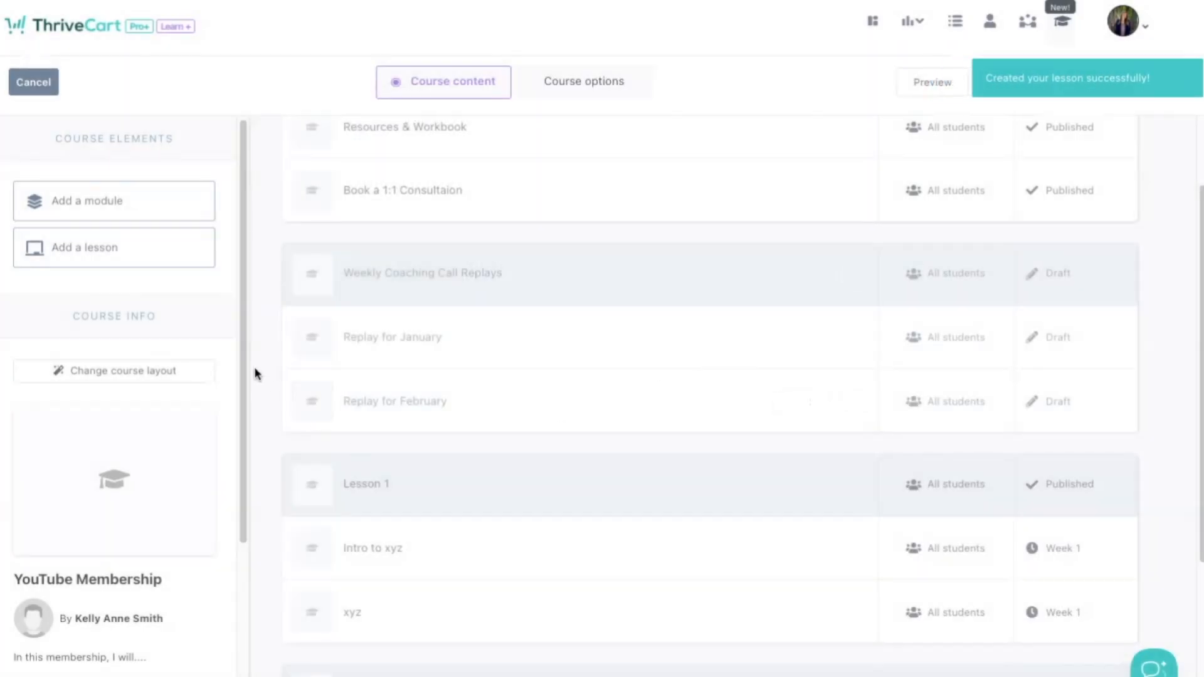
pyautogui.scroll(-3, 447, 421)
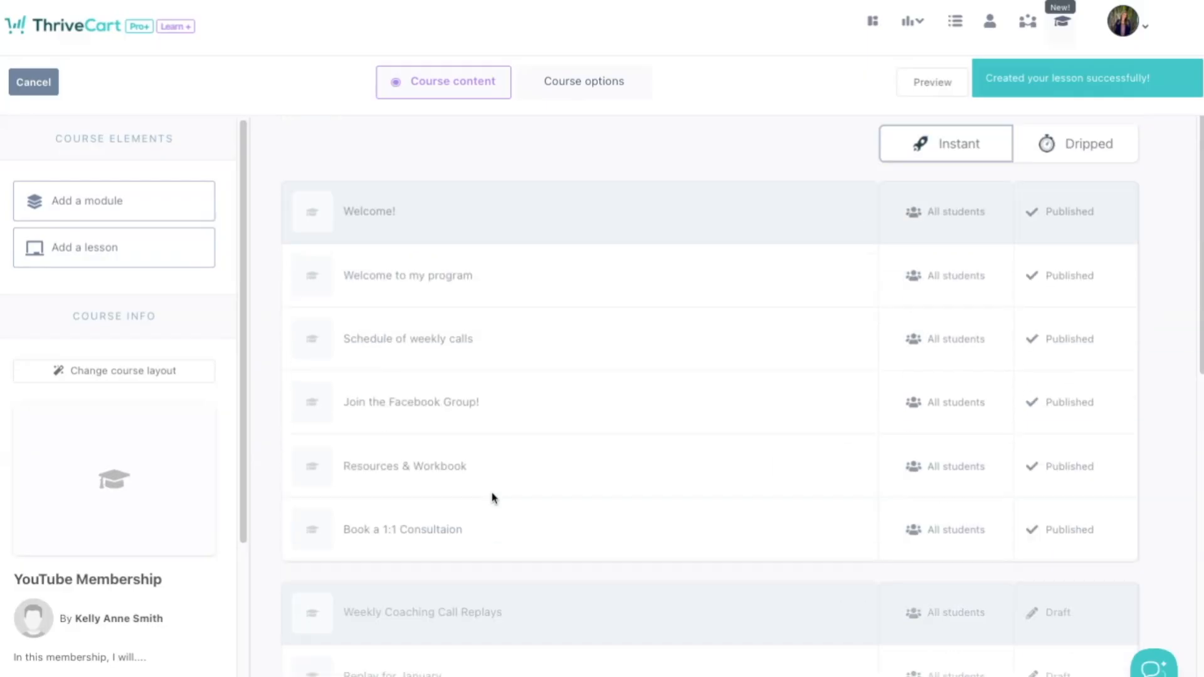
pyautogui.scroll(4, 491, 472)
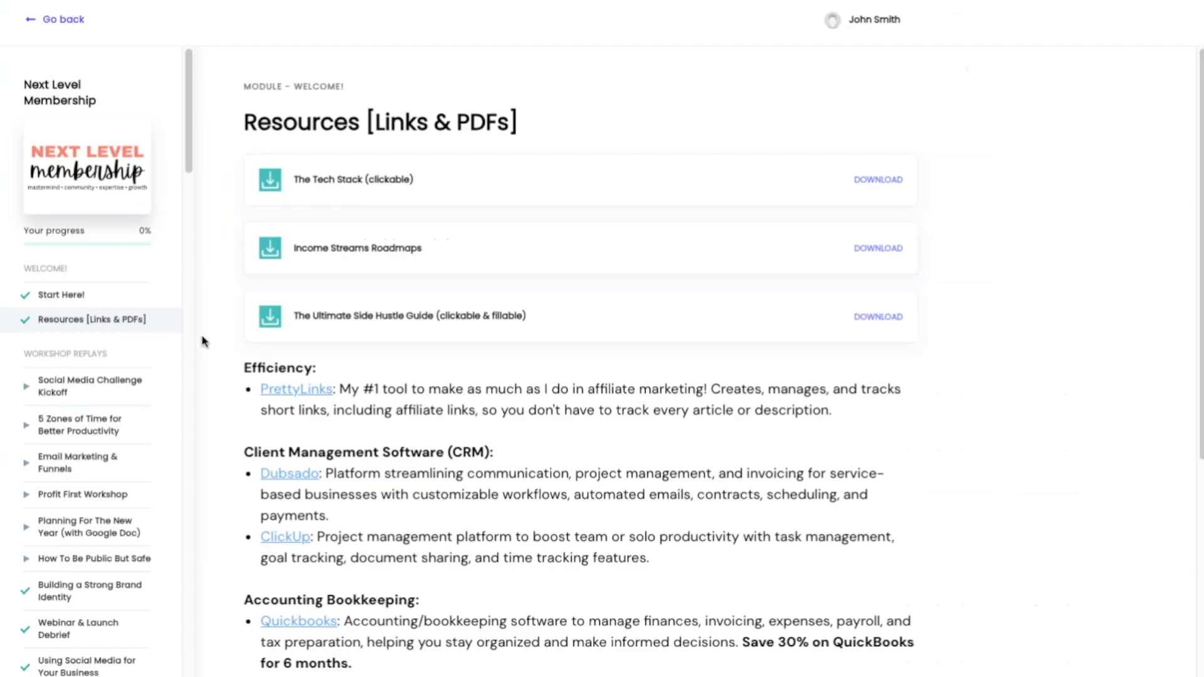
# Step: Look through the Next Level Membership's module and lesson list in the student view, including its workshop and mastermind replays
pyautogui.scroll(-8, 94, 491)
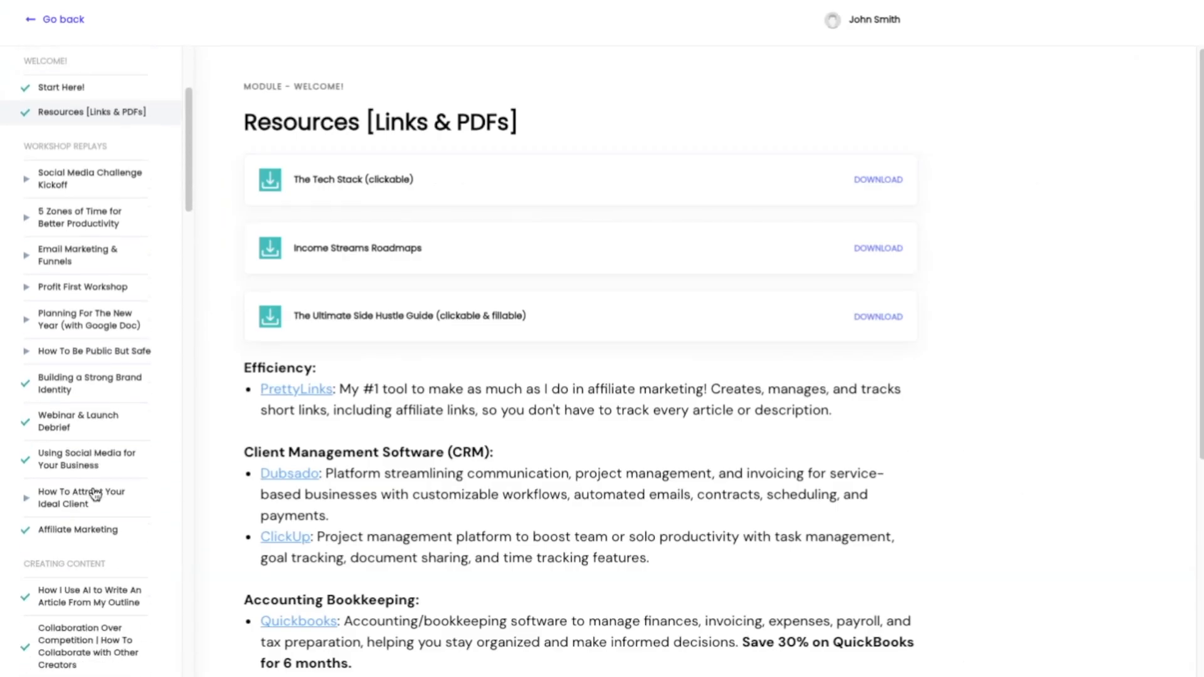
pyautogui.scroll(-5, 95, 494)
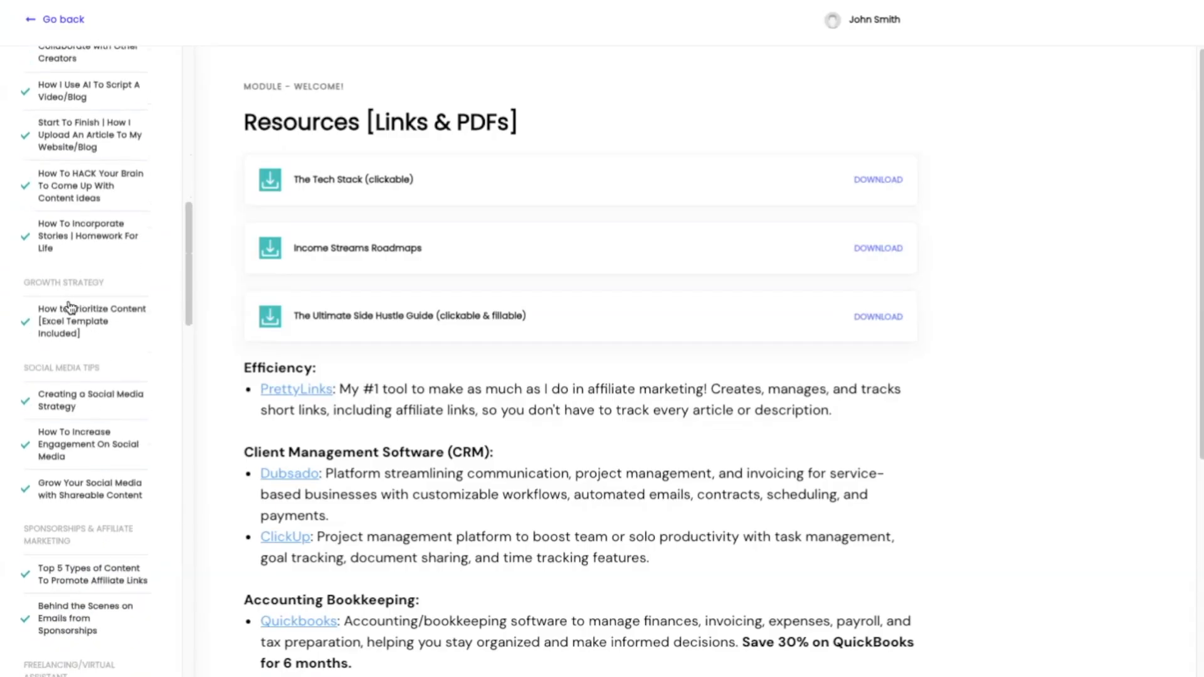
pyautogui.scroll(-2, 81, 420)
pyautogui.scroll(-3, 101, 418)
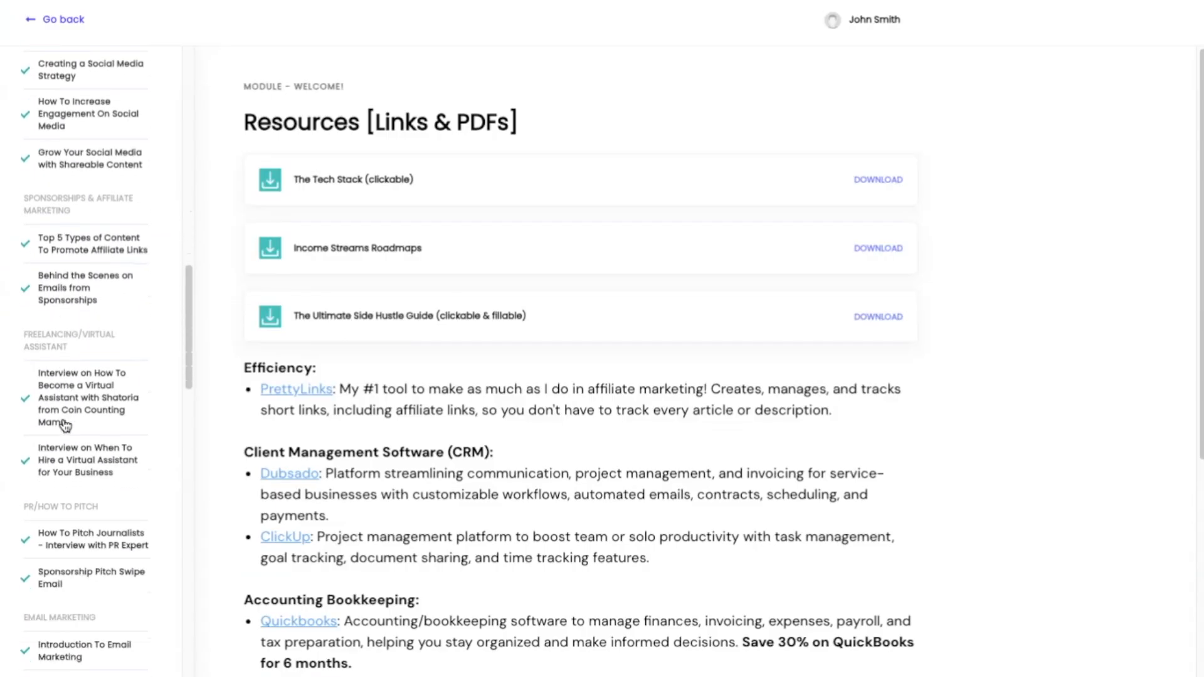
pyautogui.scroll(-12, 88, 382)
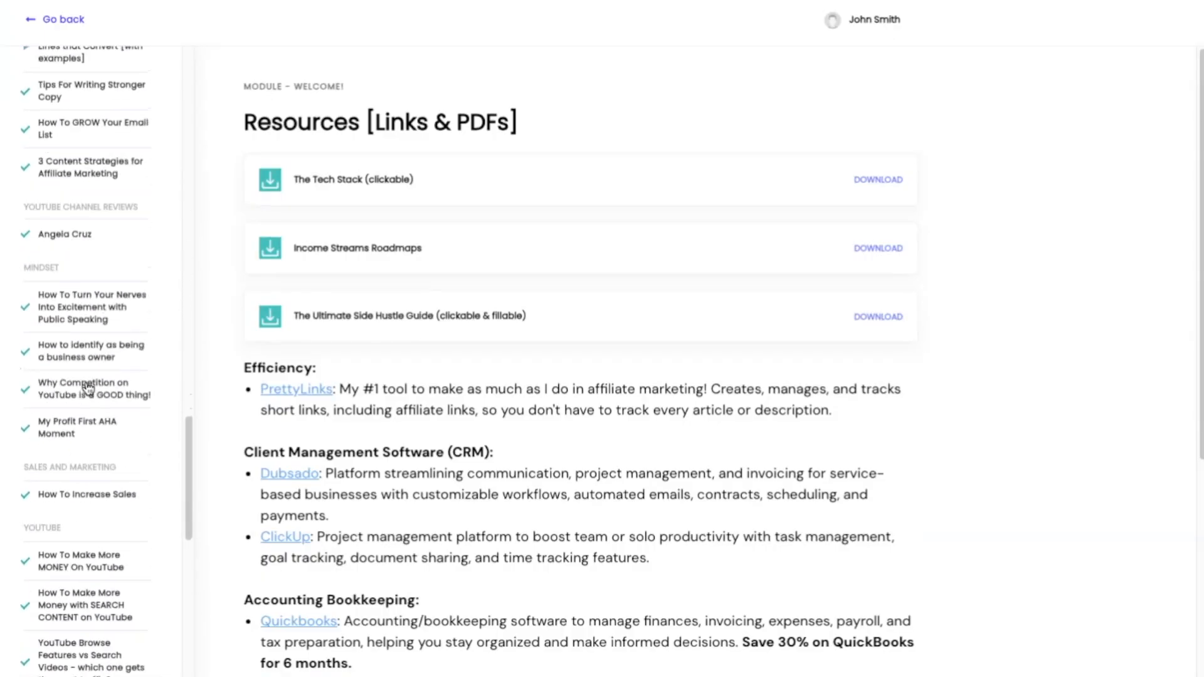
pyautogui.scroll(-10, 88, 389)
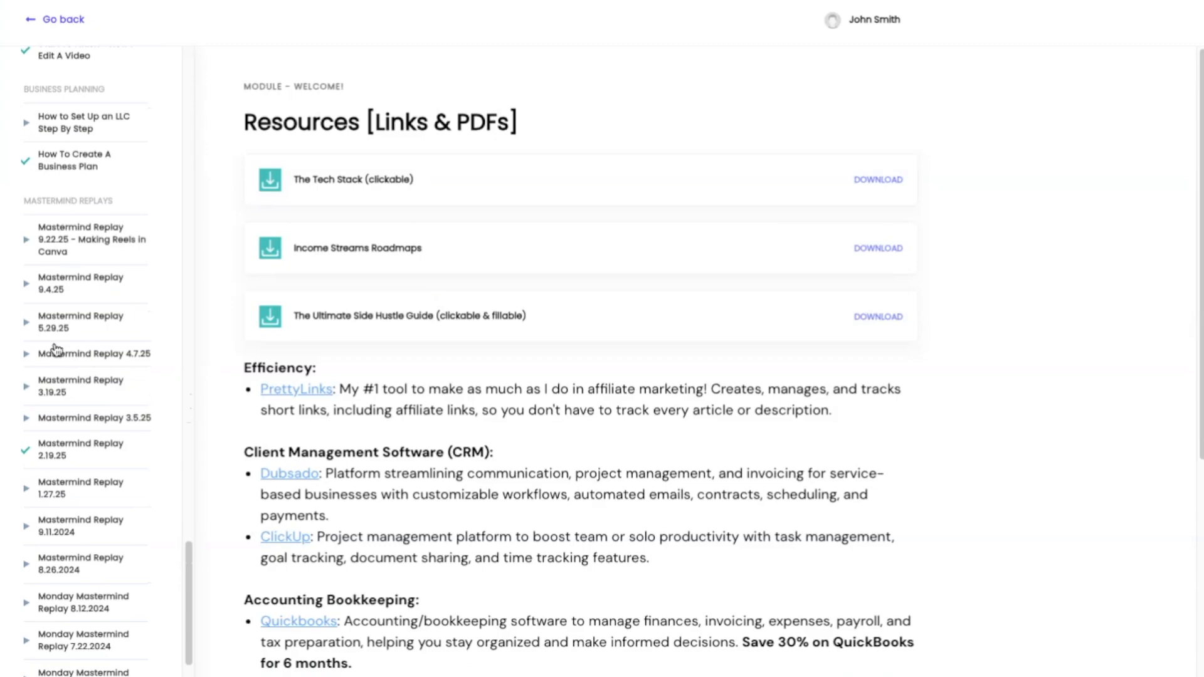
pyautogui.scroll(12, 86, 428)
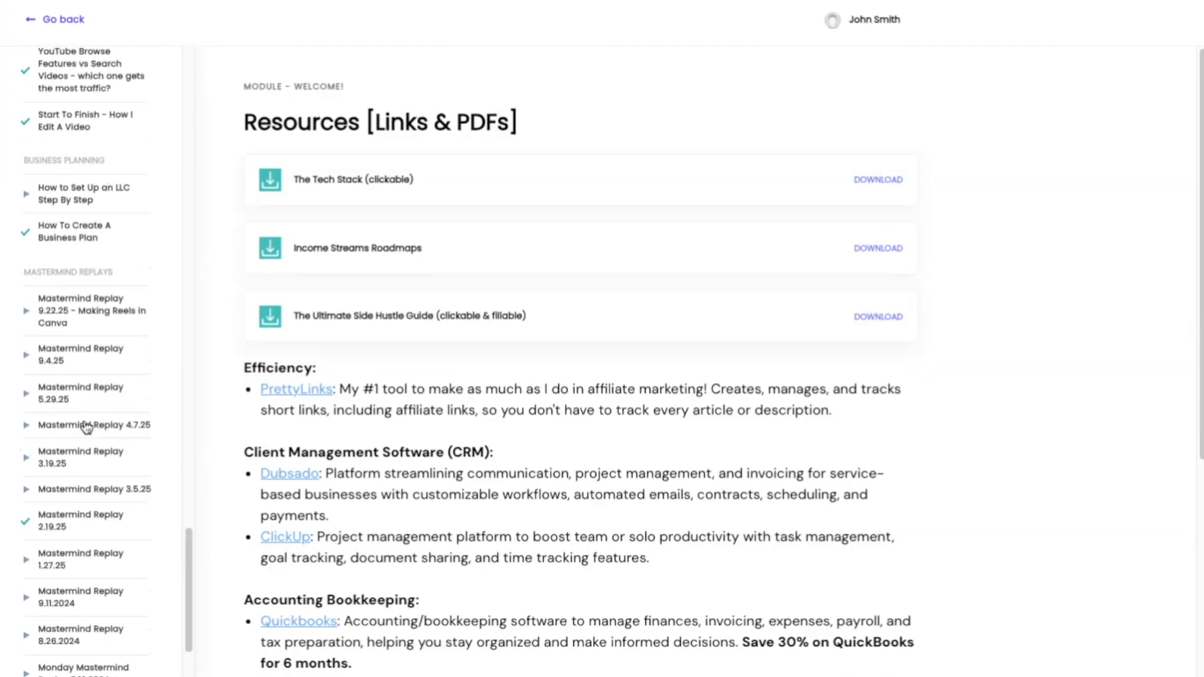
pyautogui.scroll(15, 86, 427)
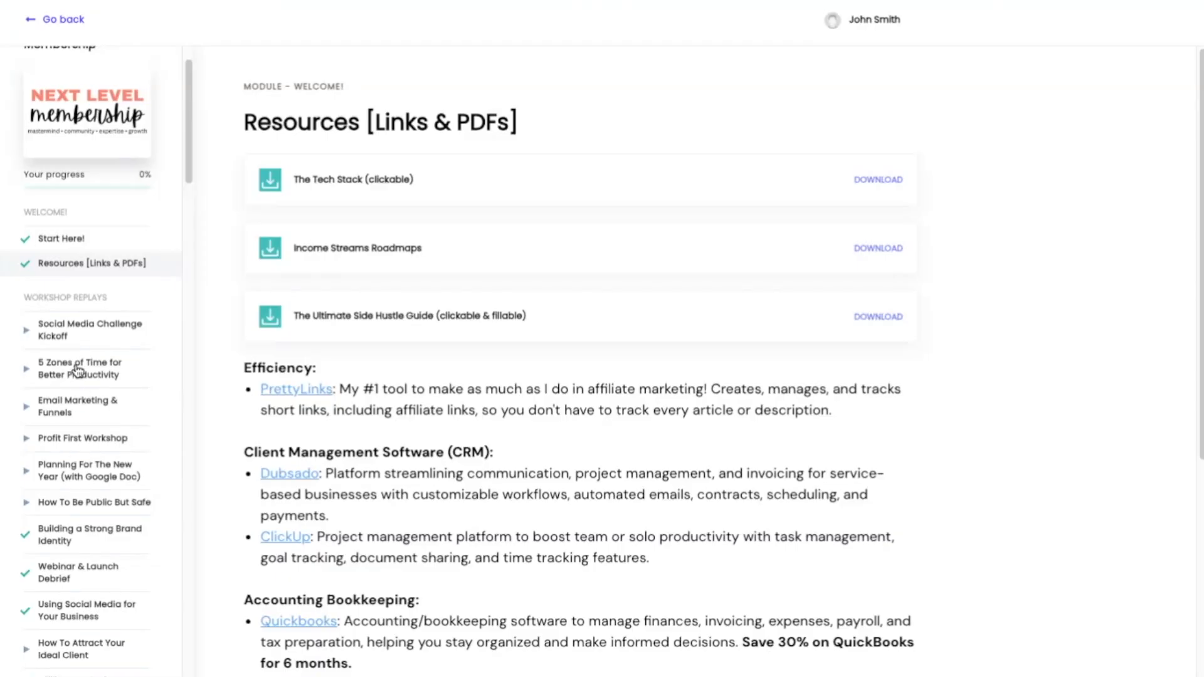
pyautogui.click(74, 338)
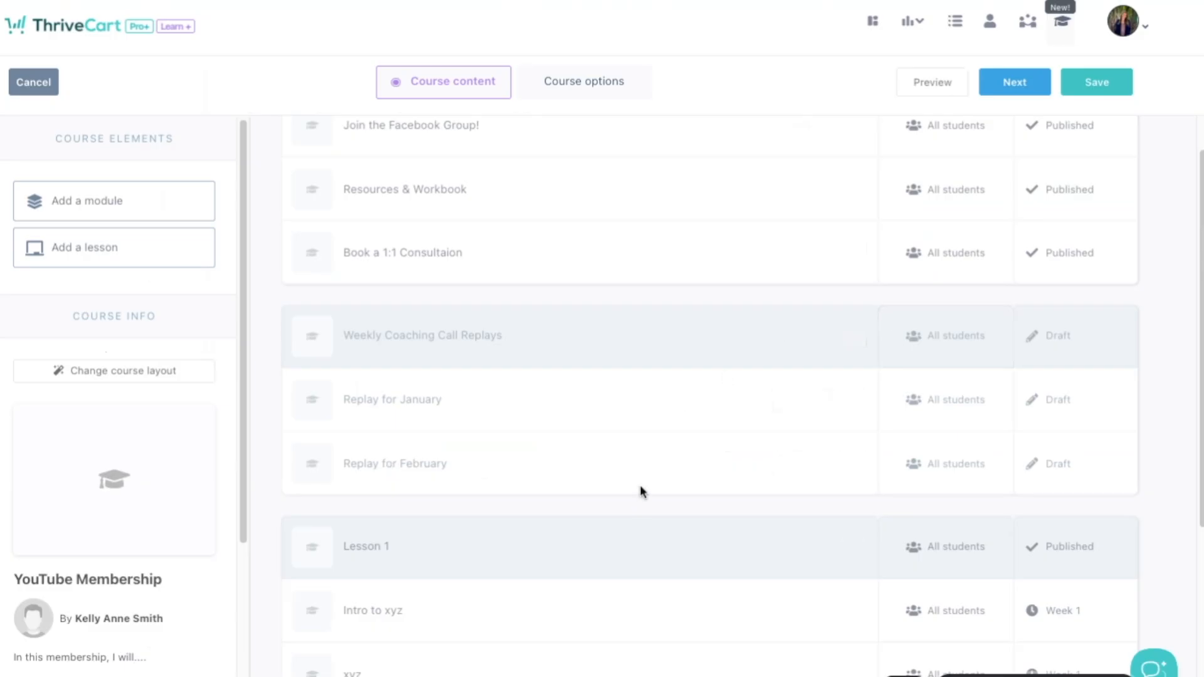
# Step: Save the YouTube Membership course and return to the courses dashboard
pyautogui.scroll(-1, 642, 537)
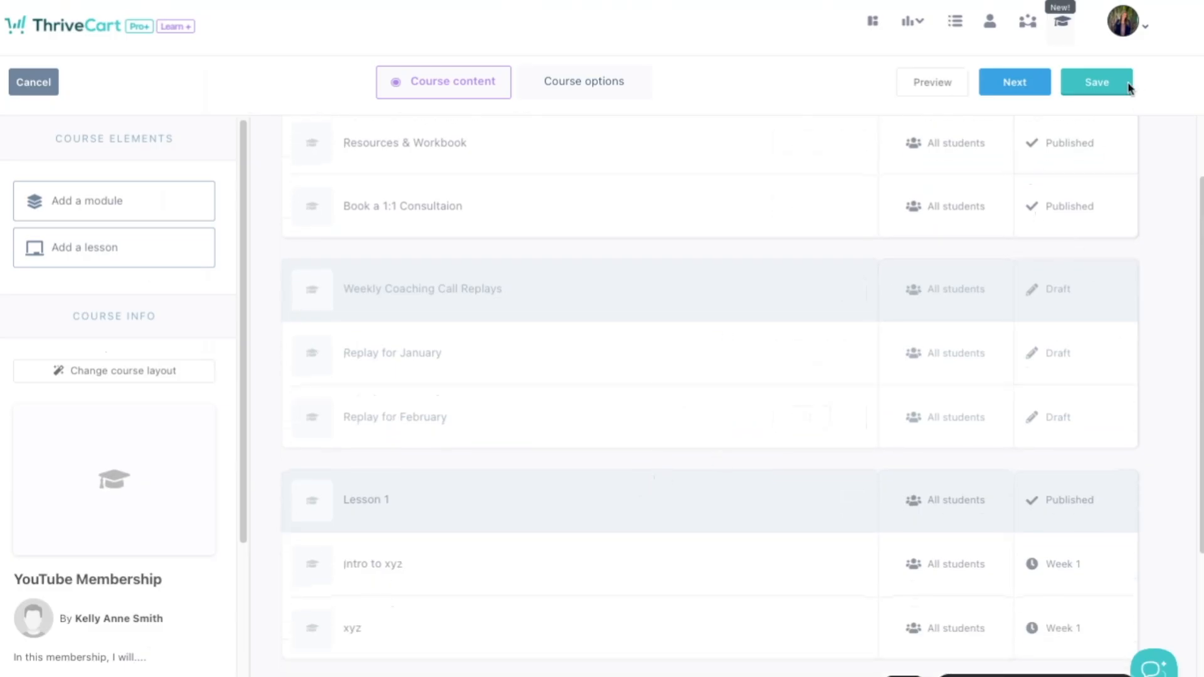
pyautogui.click(1105, 88)
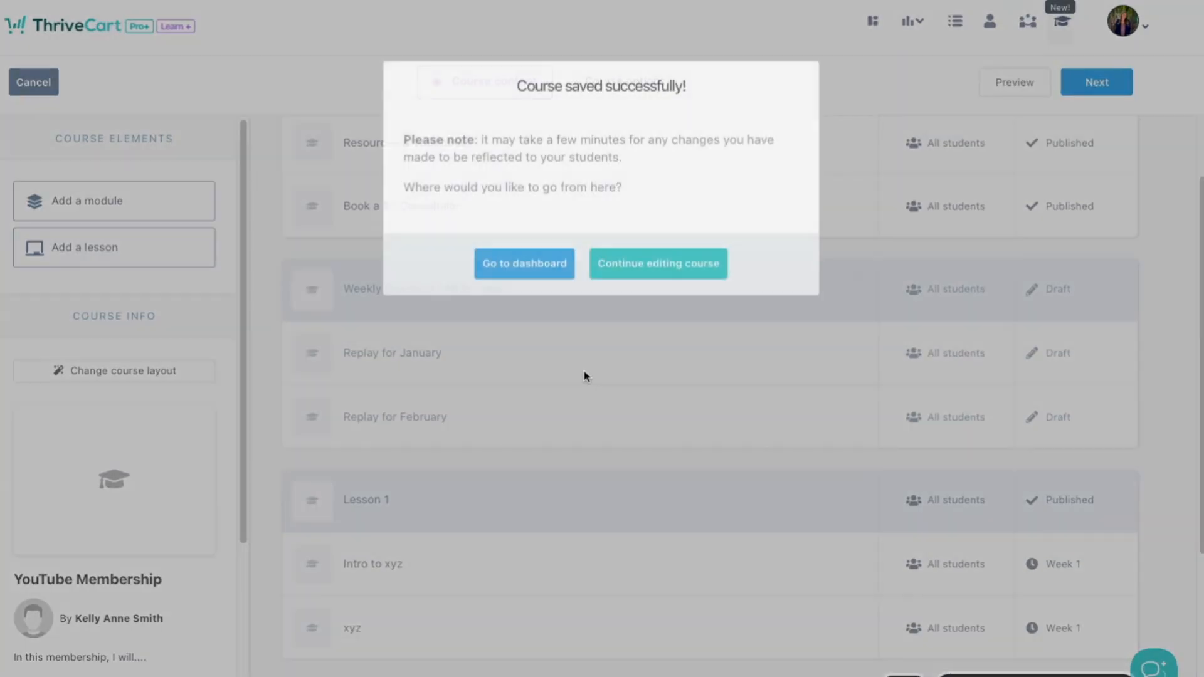
pyautogui.click(544, 271)
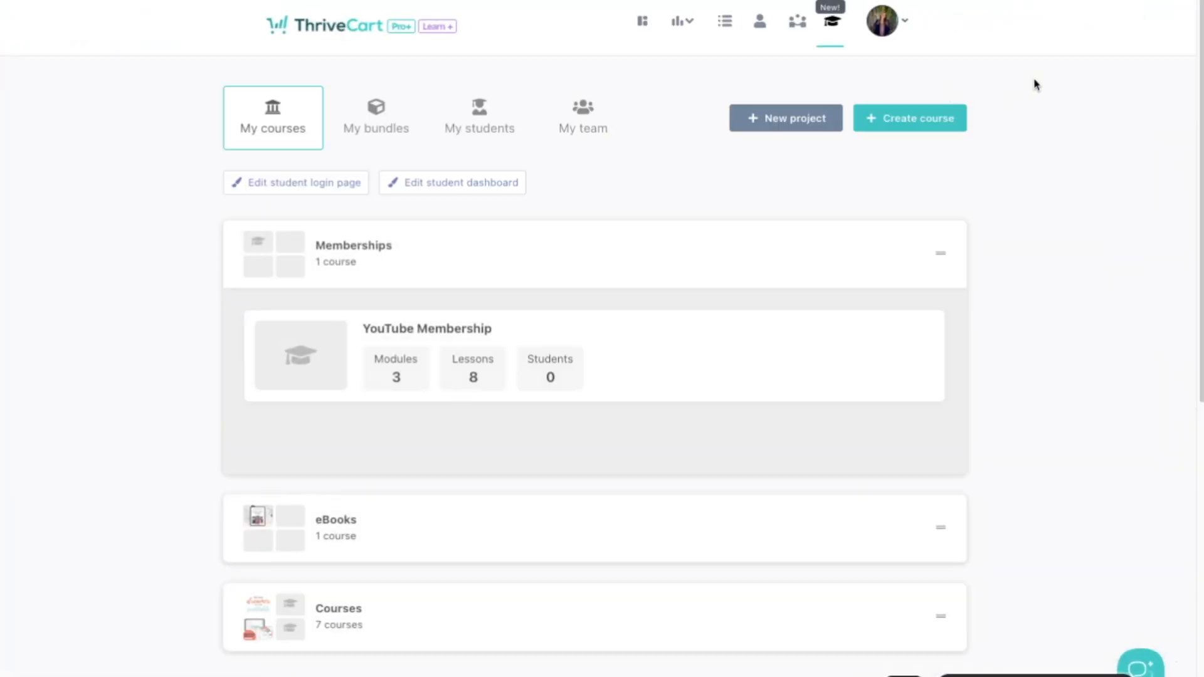
# Step: Preview the YouTube Membership course as a student, viewing the Facebook group, resources and welcome lessons, and leave the preview
pyautogui.click(760, 355)
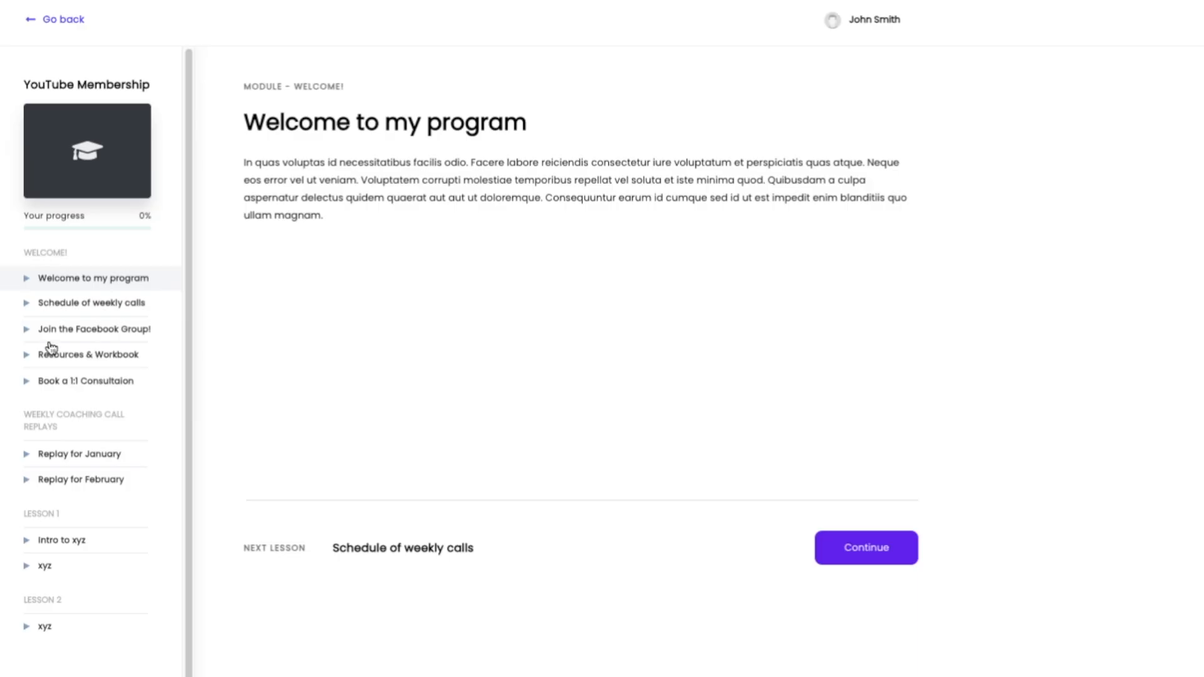
pyautogui.click(61, 328)
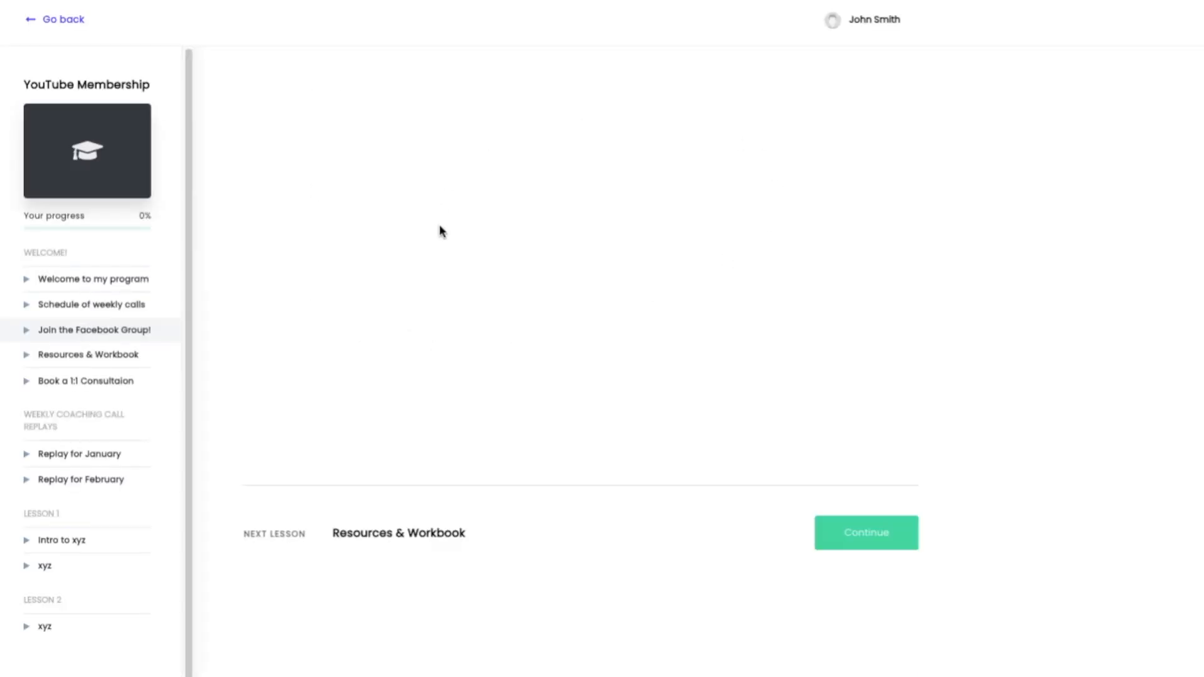
pyautogui.click(86, 356)
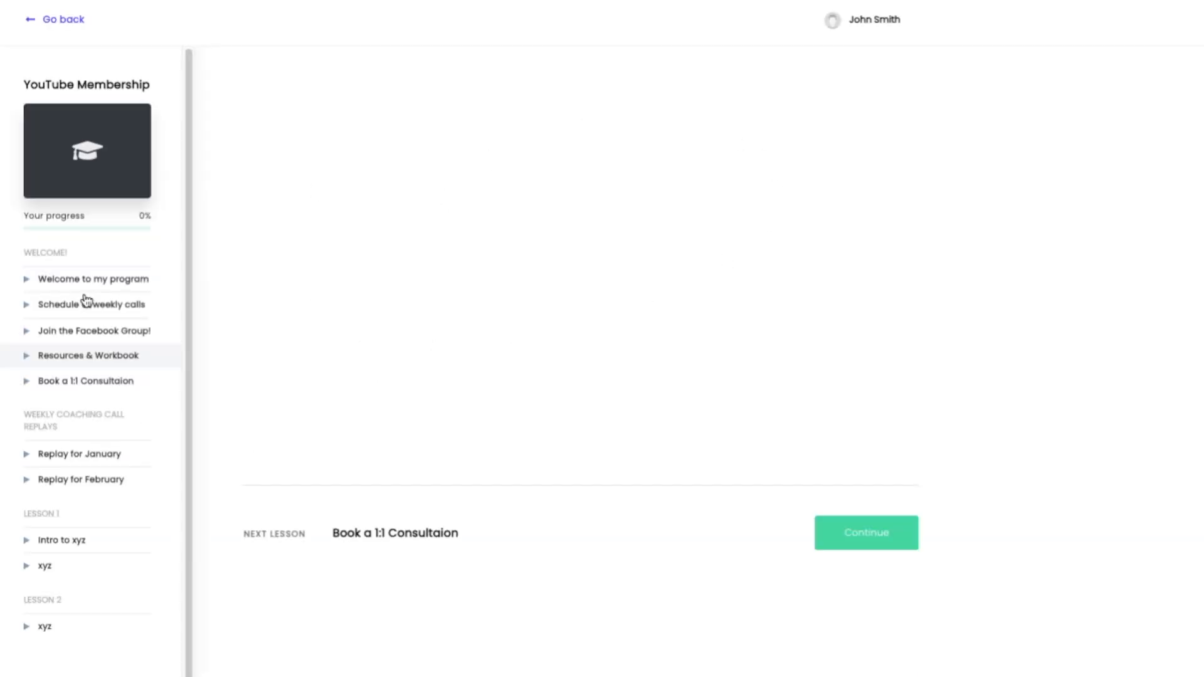
pyautogui.click(115, 278)
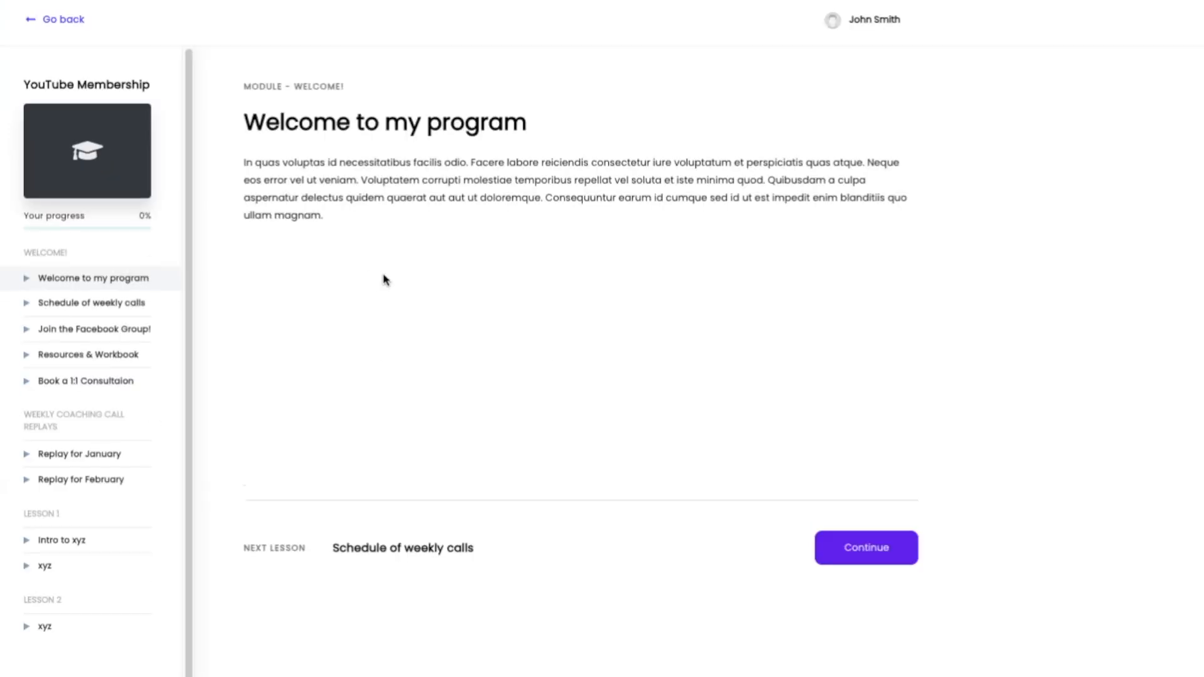
pyautogui.click(75, 21)
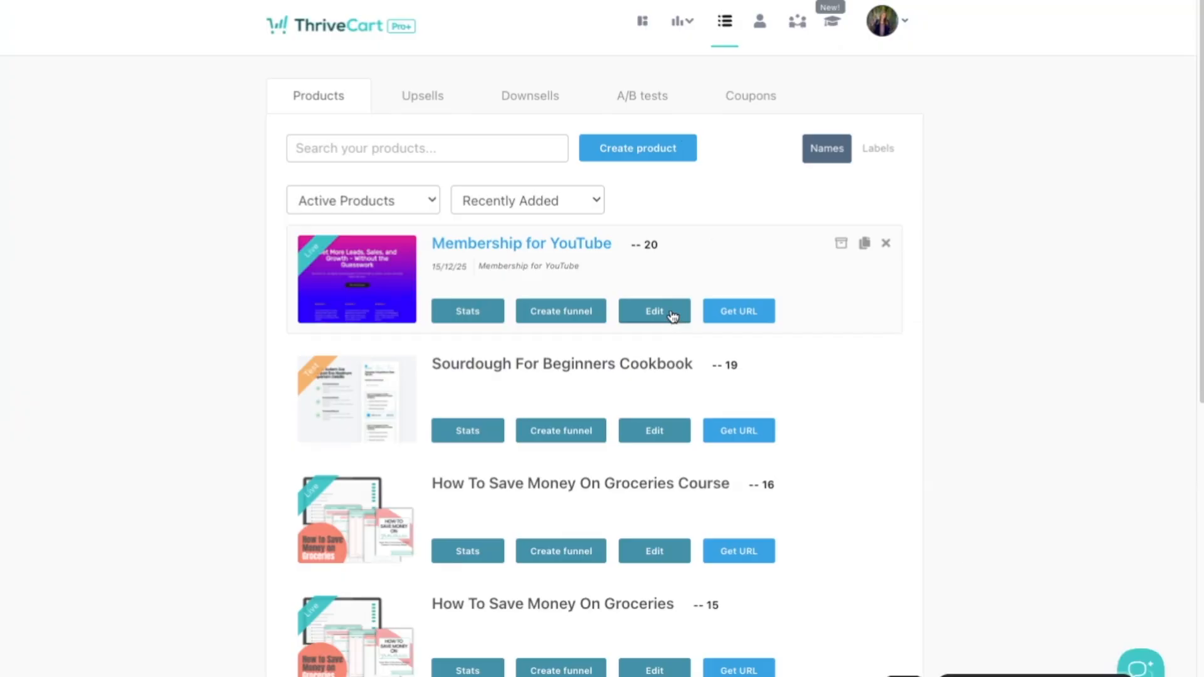
# Step: Open the "Membership for YouTube" product's fulfillment settings and choose ThriveCart Learn as the membership platform
pyautogui.click(673, 317)
pyautogui.click(528, 74)
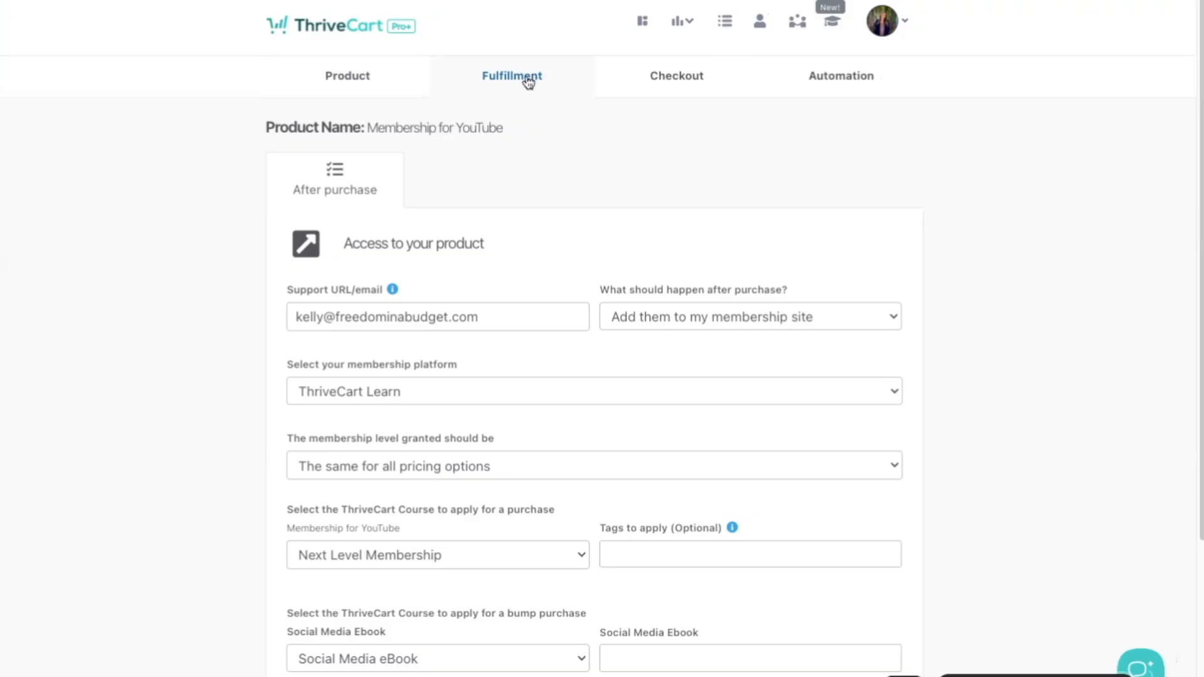
pyautogui.scroll(-1, 643, 320)
pyautogui.click(455, 338)
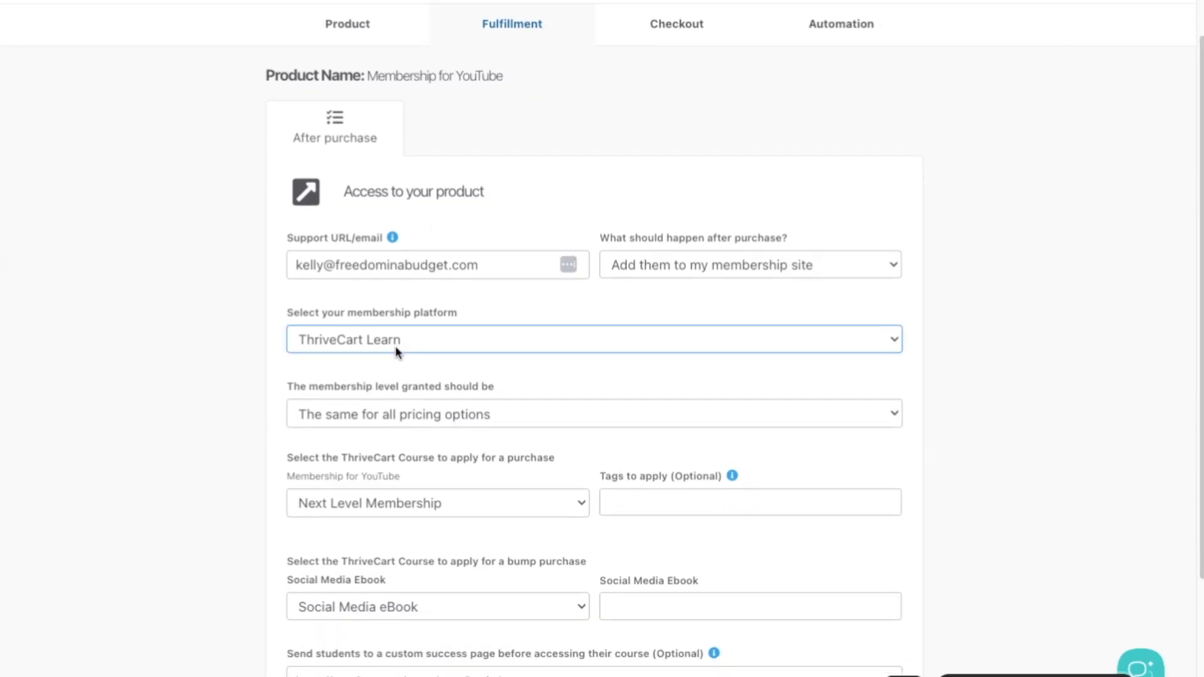
pyautogui.click(342, 473)
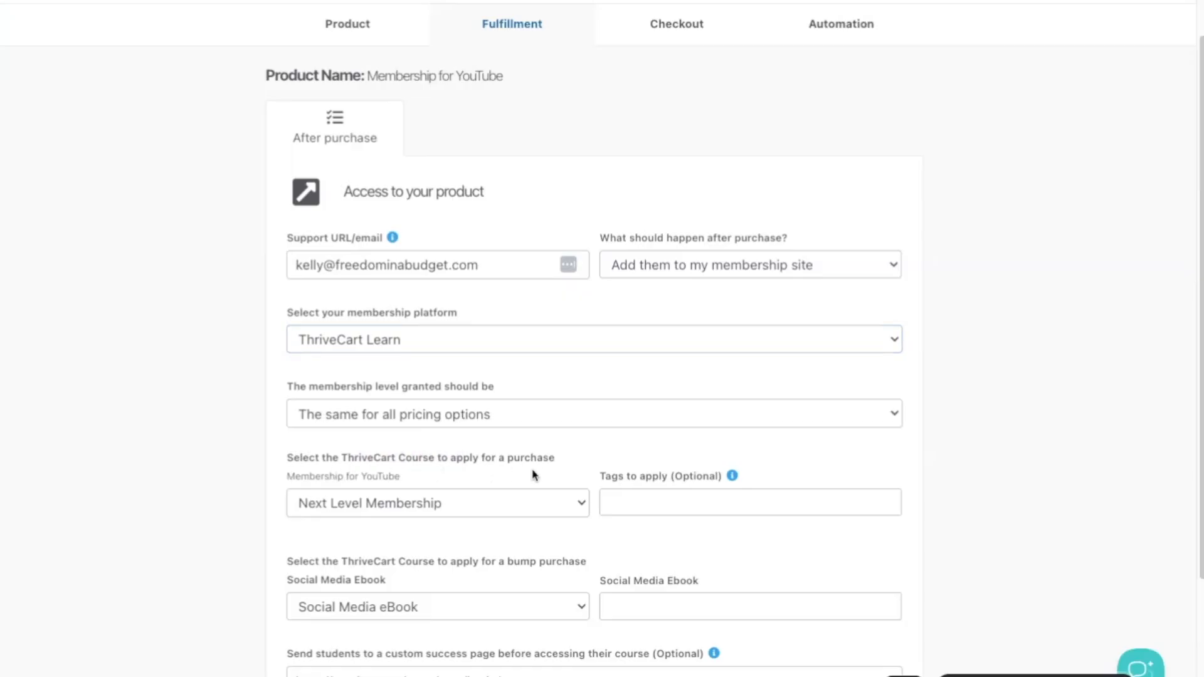
# Step: Set the course applied for a purchase to "YouTube Membership", then save the product and get its URL
pyautogui.click(377, 516)
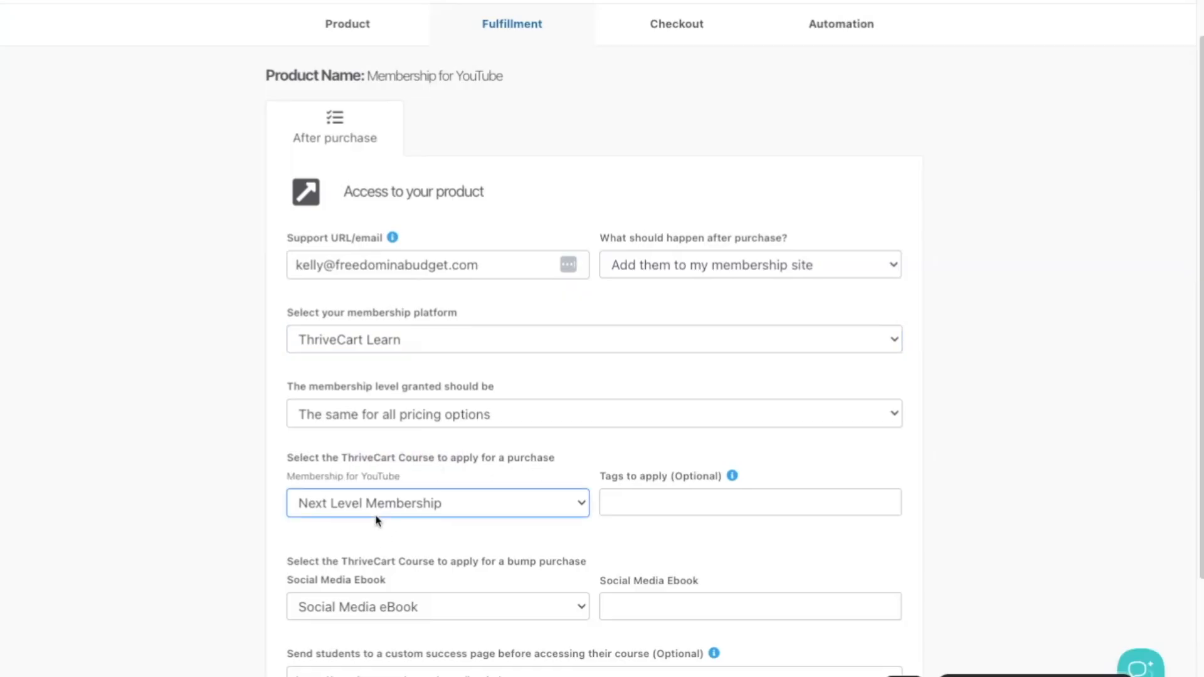
pyautogui.click(377, 521)
pyautogui.click(1030, 420)
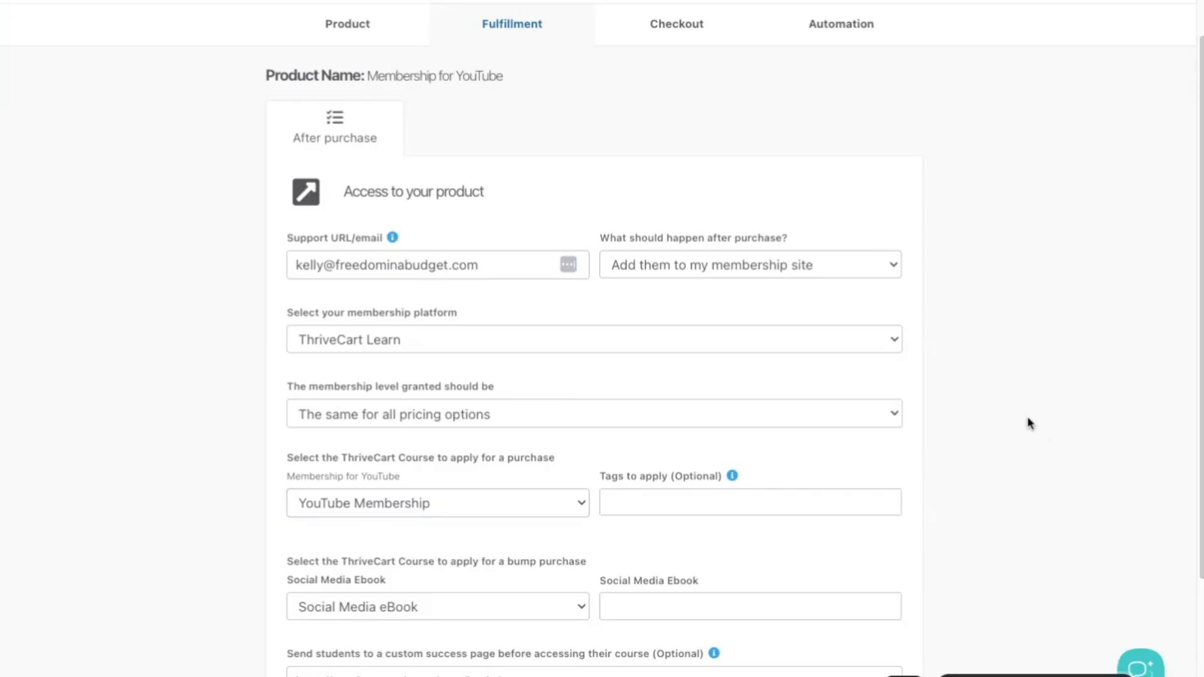
pyautogui.scroll(-3, 1030, 424)
pyautogui.click(727, 657)
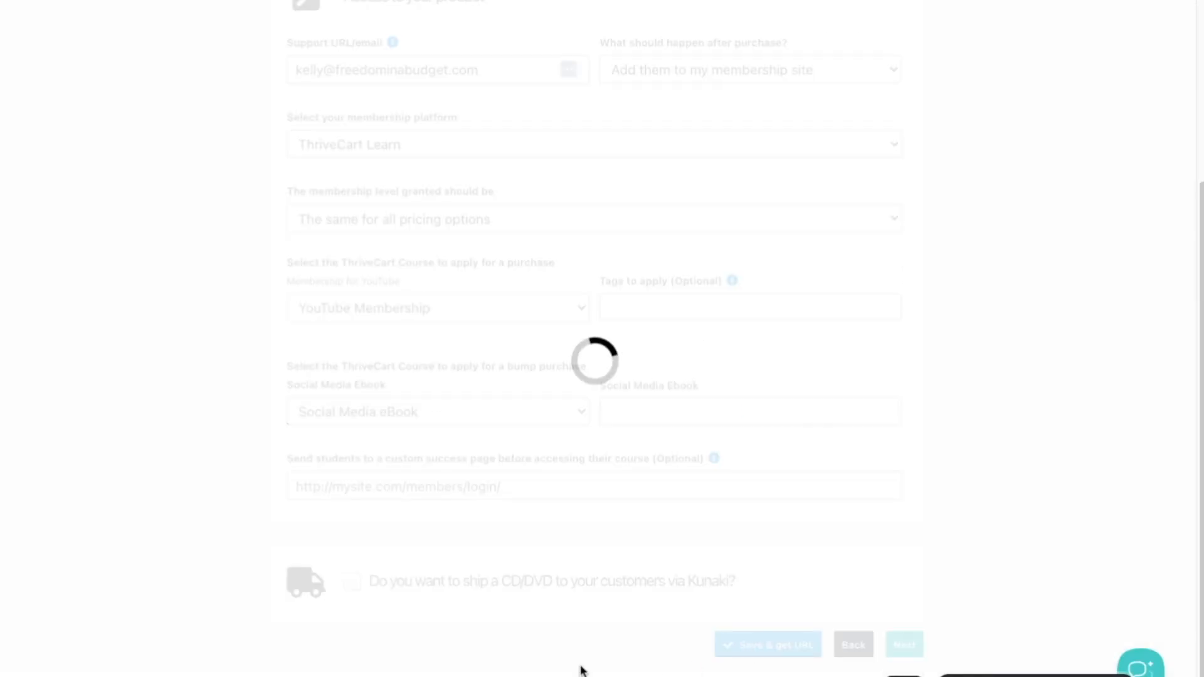